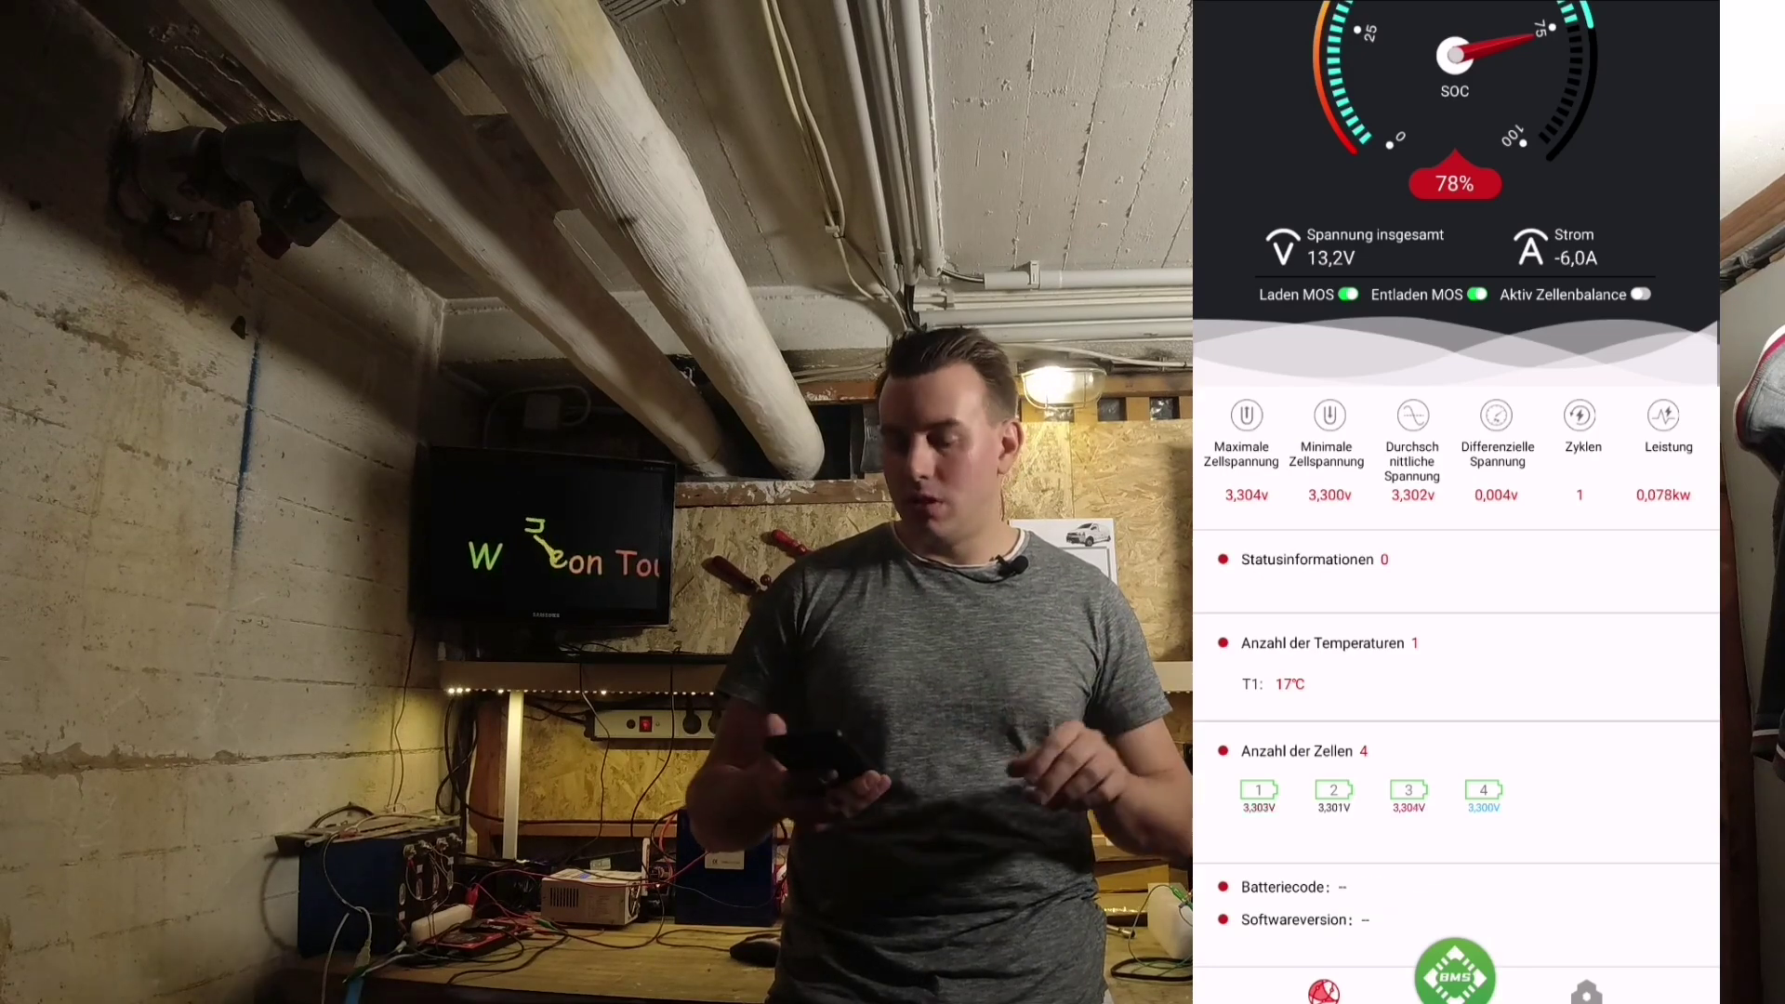
pyautogui.click(1586, 990)
pyautogui.click(1455, 93)
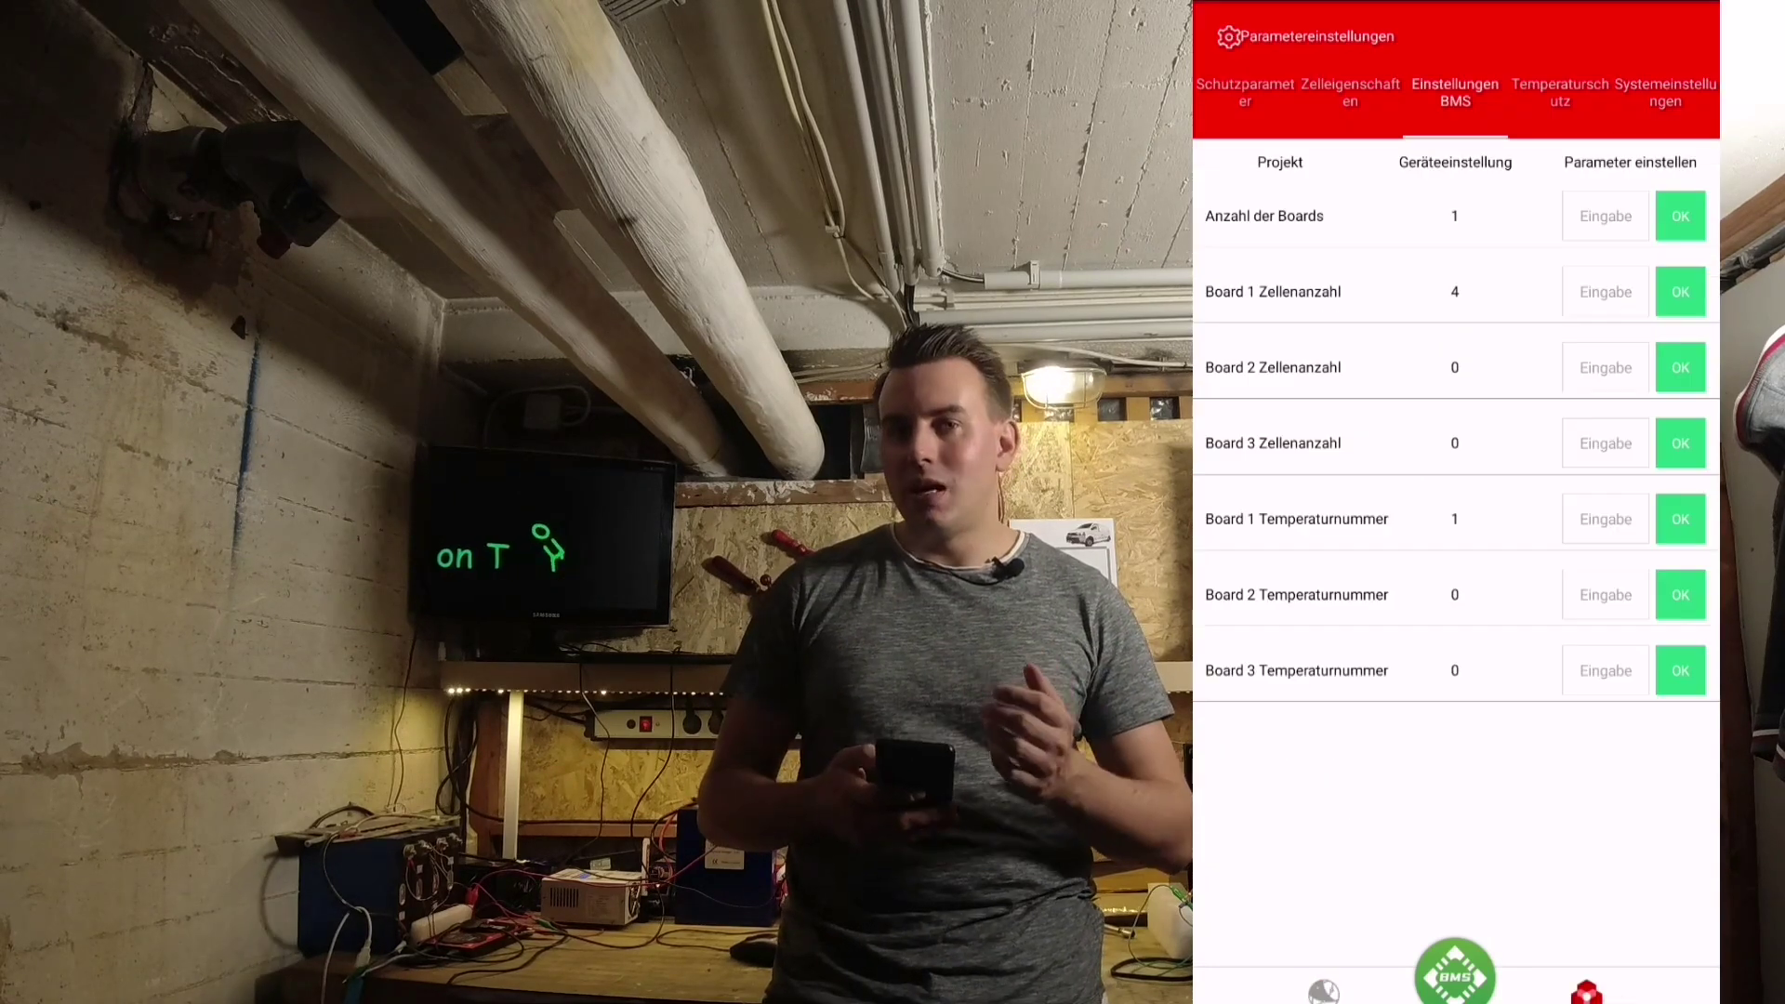
pyautogui.click(1245, 93)
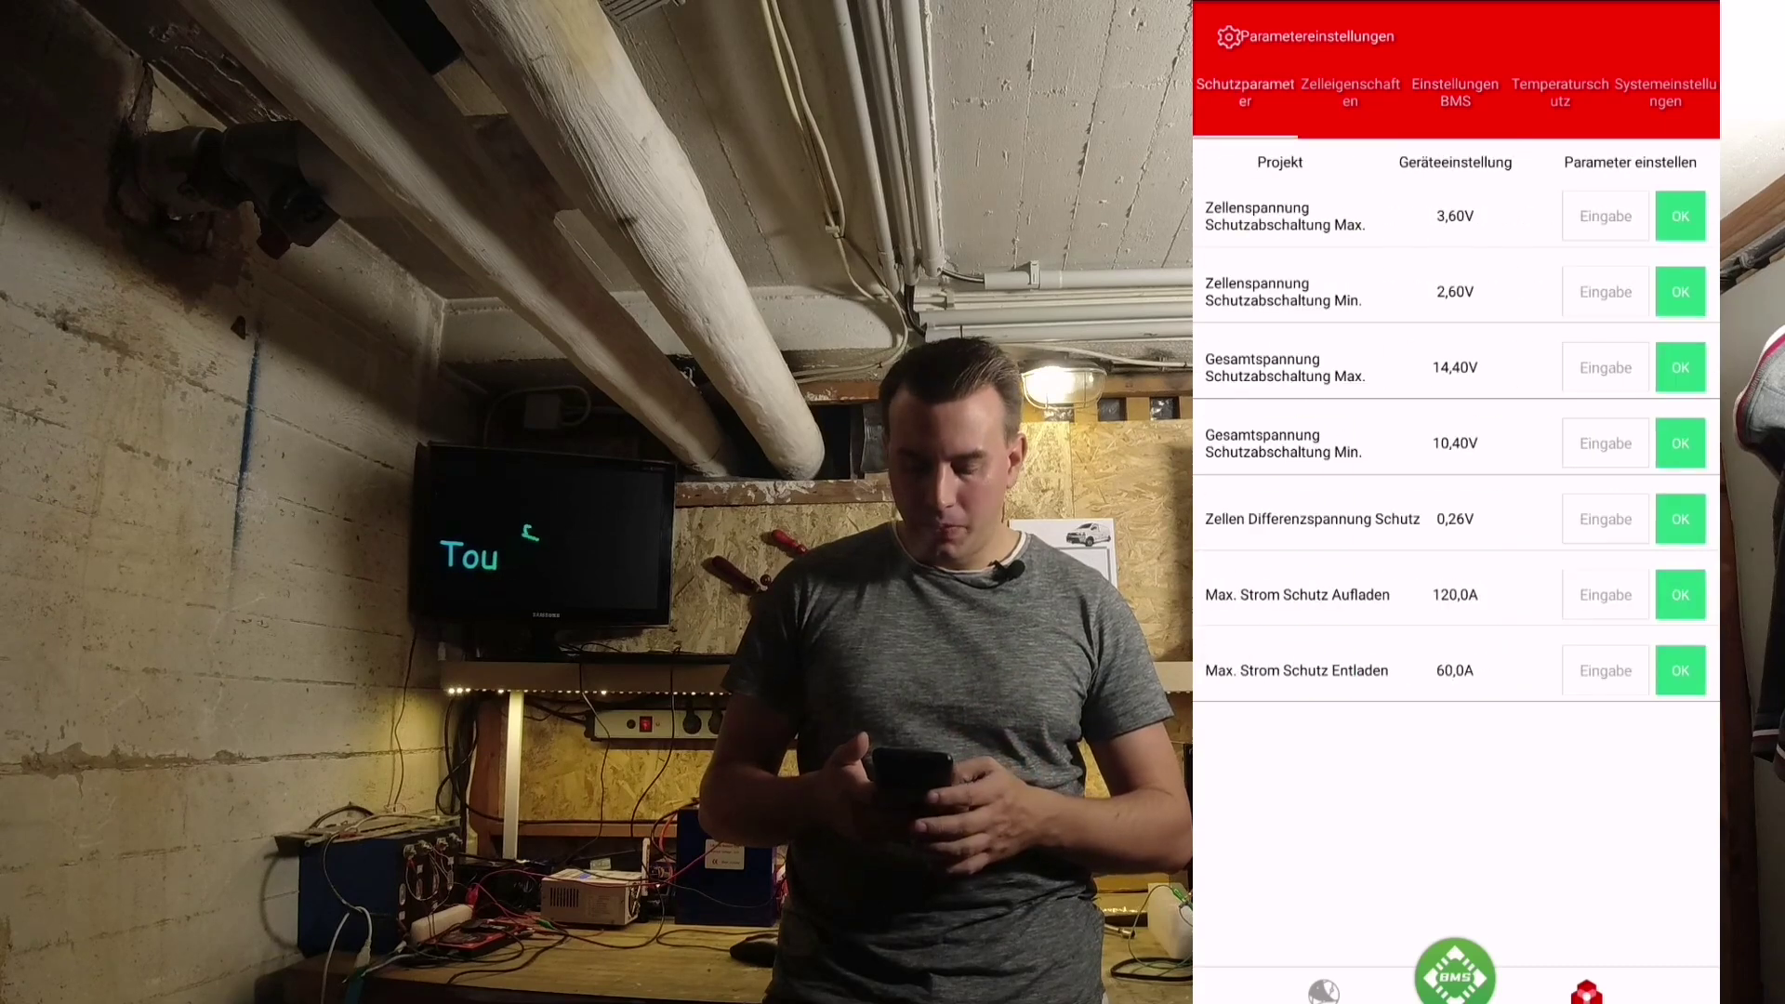
pyautogui.click(1324, 990)
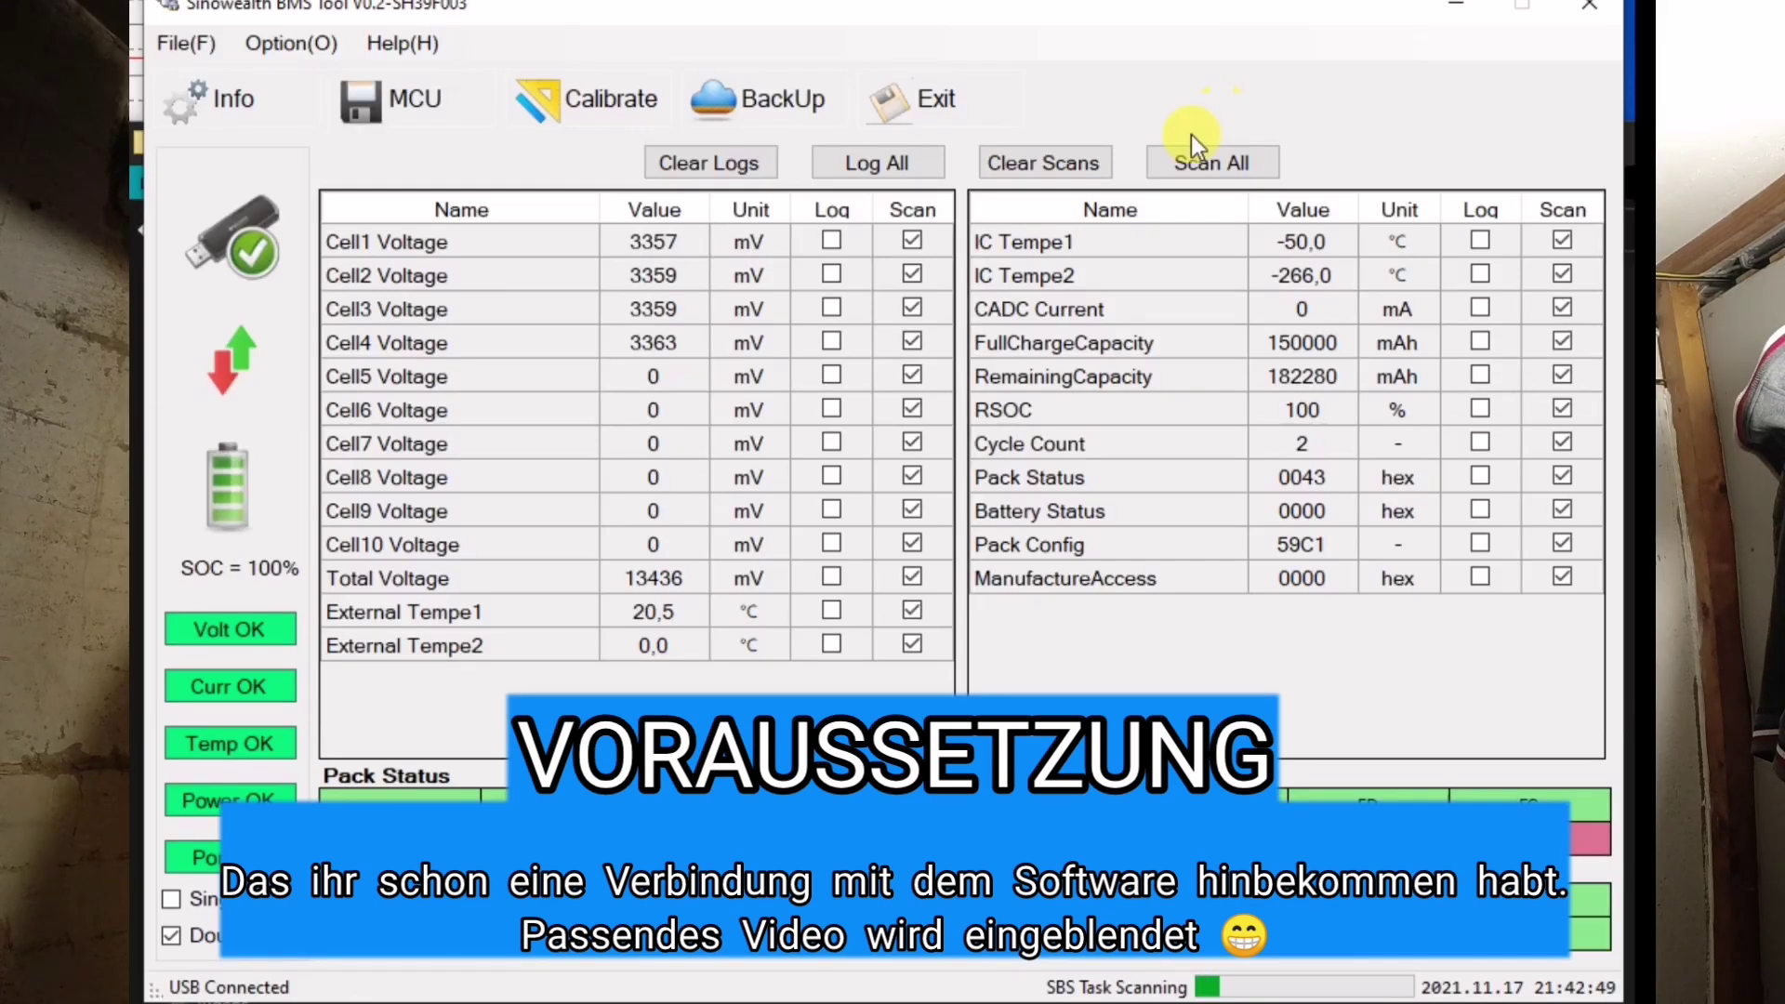
# - Stop live scanning and read all parameters on the MCU system page
pyautogui.click(1068, 164)
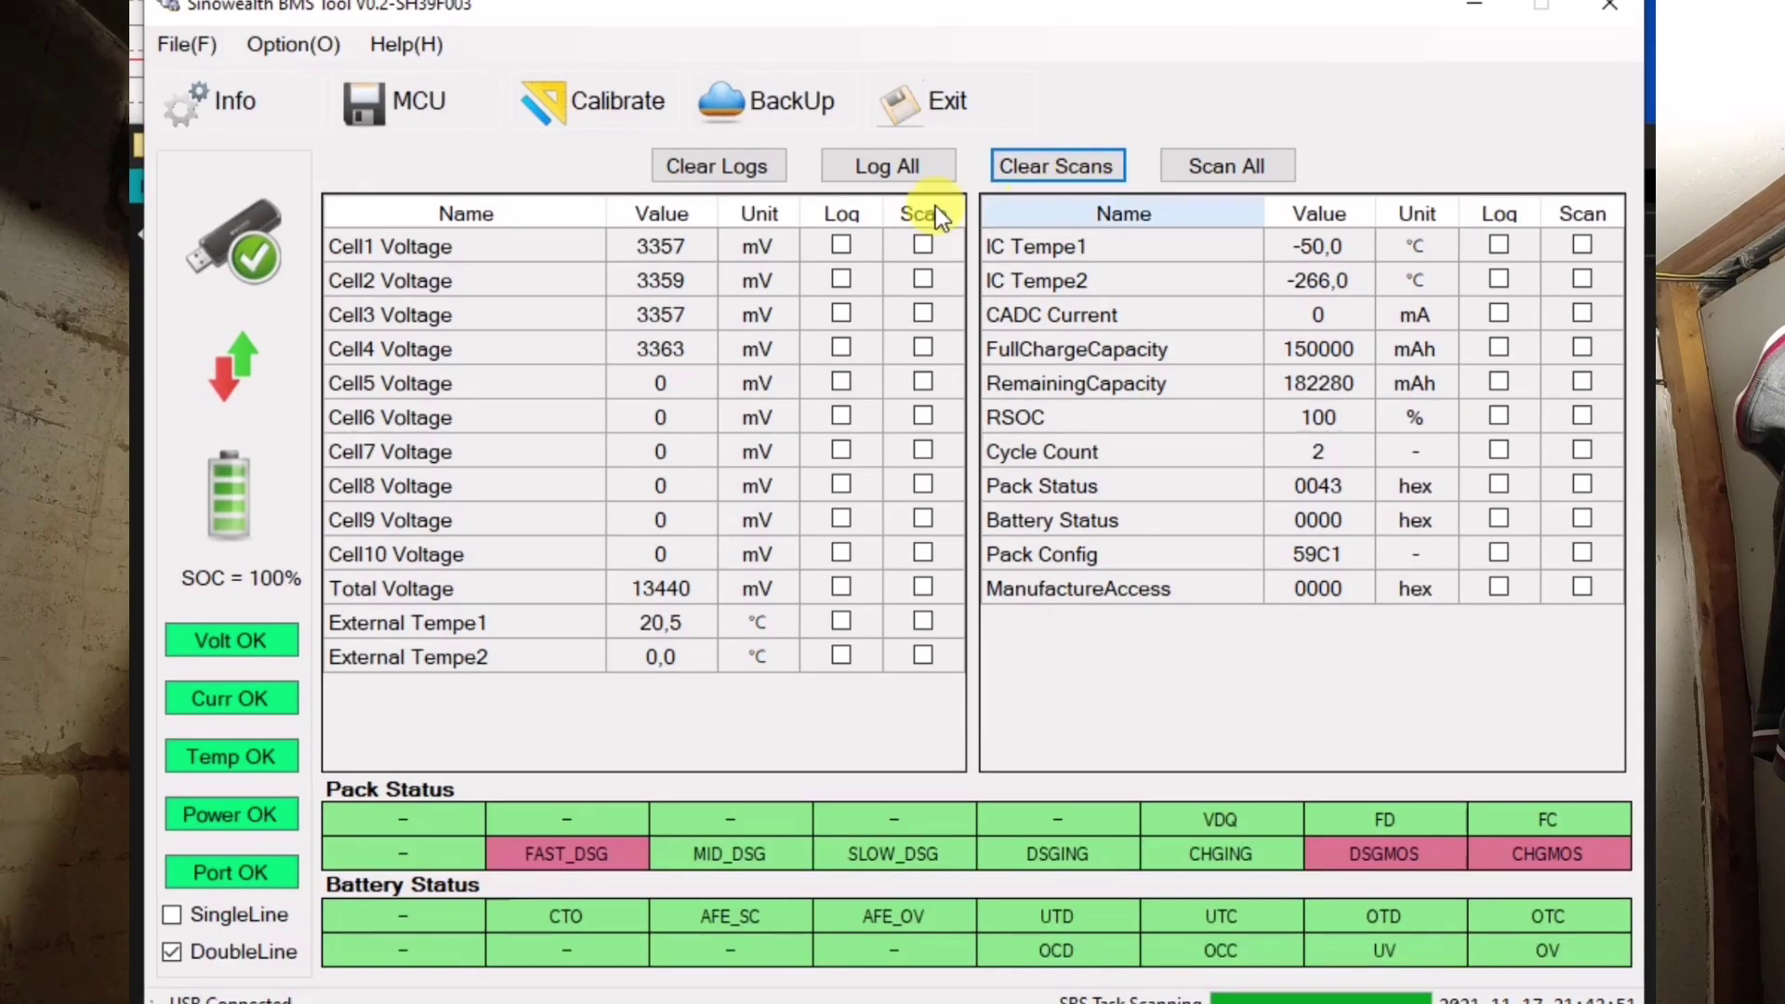
pyautogui.click(415, 101)
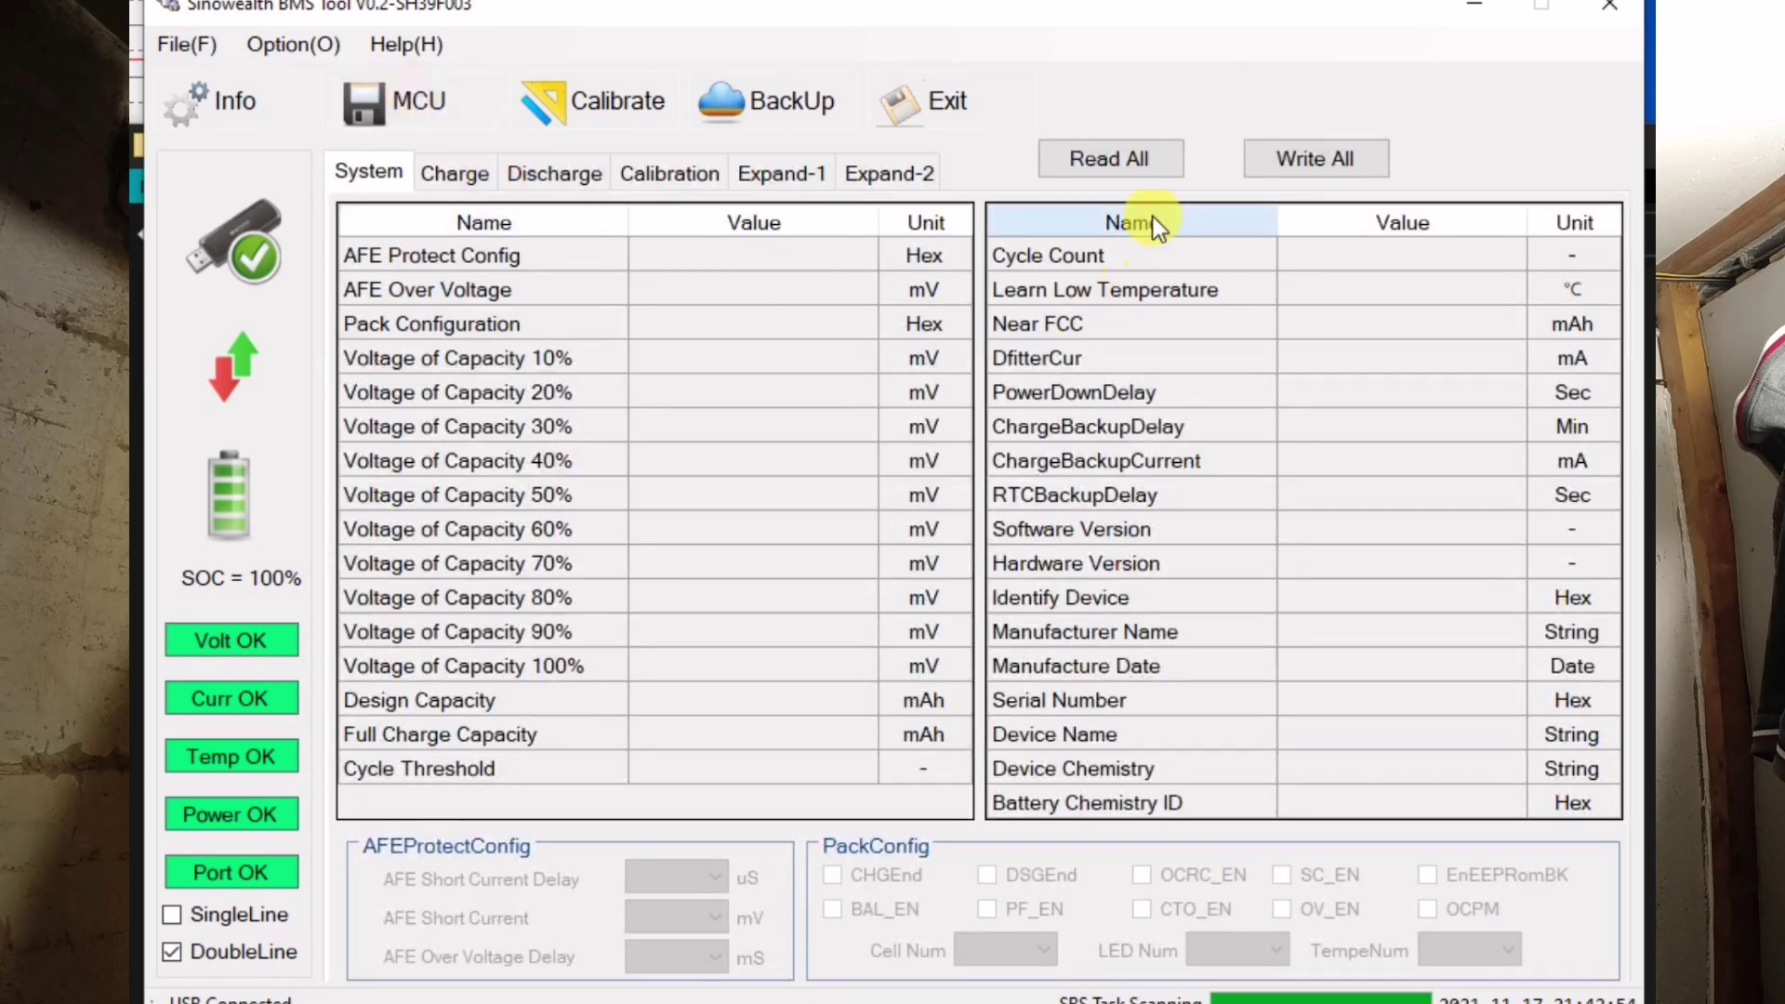
pyautogui.click(1147, 152)
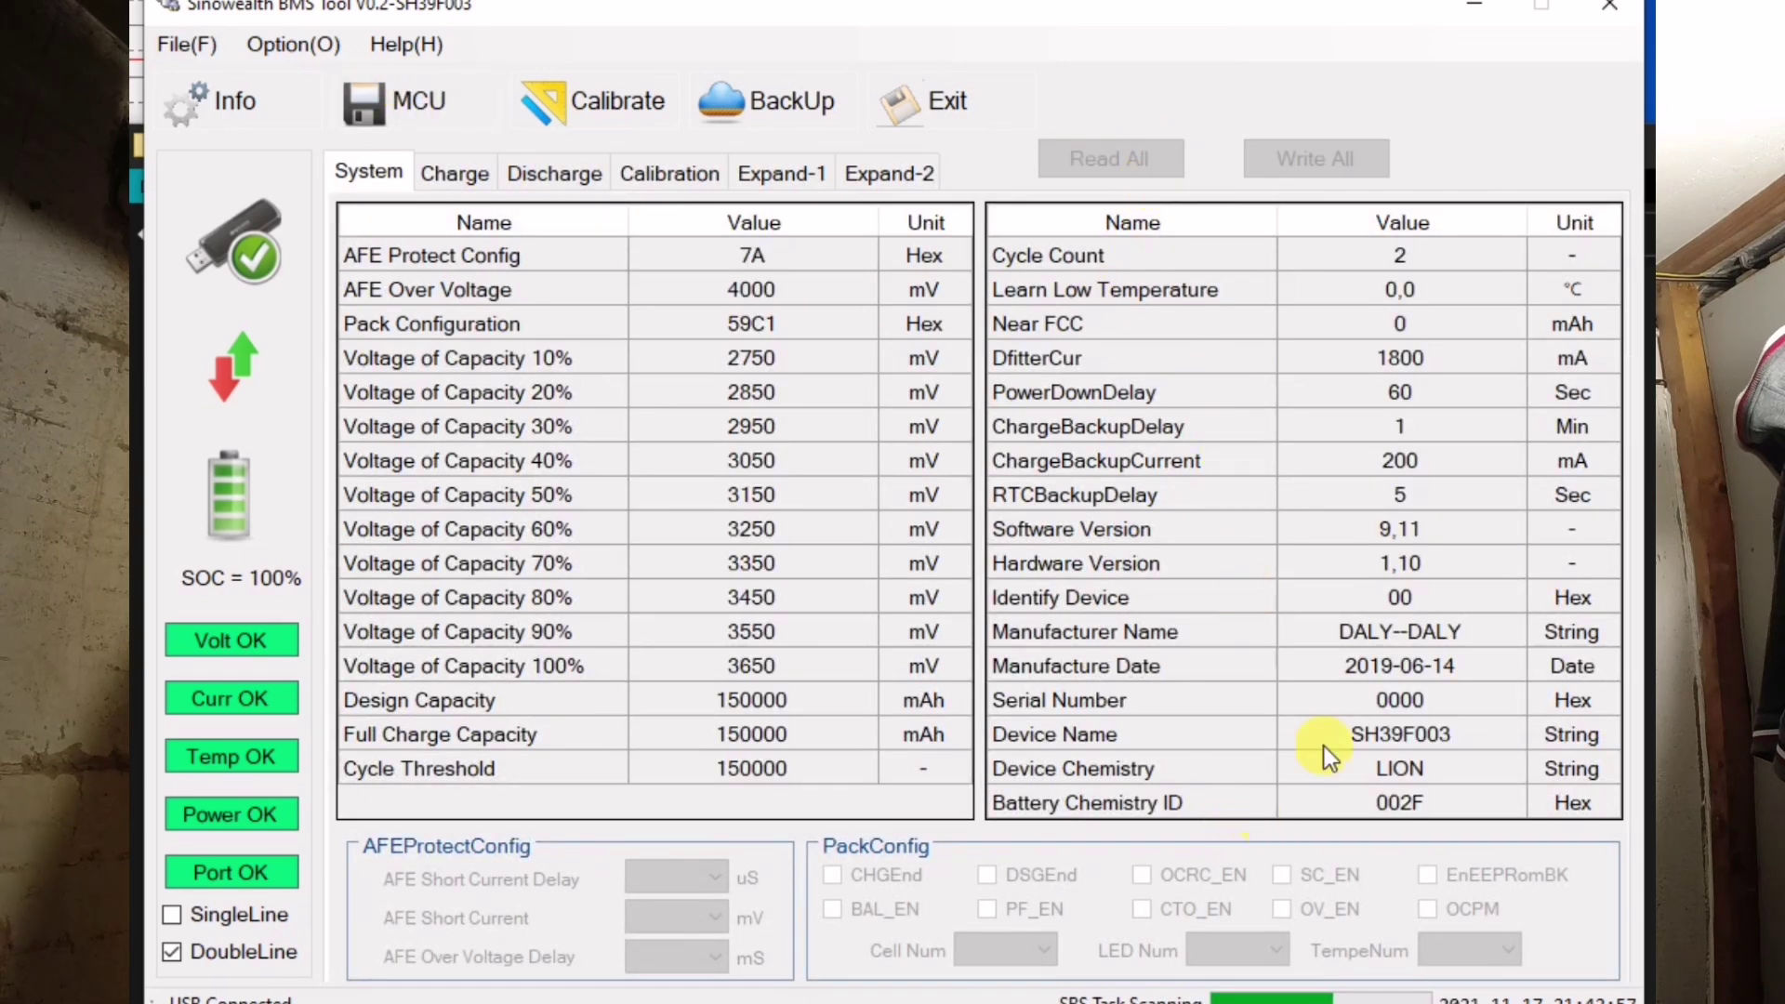
# - Check the Device Name, Software Version 9,11 and Hardware Version 1,10 rows
pyautogui.click(1454, 735)
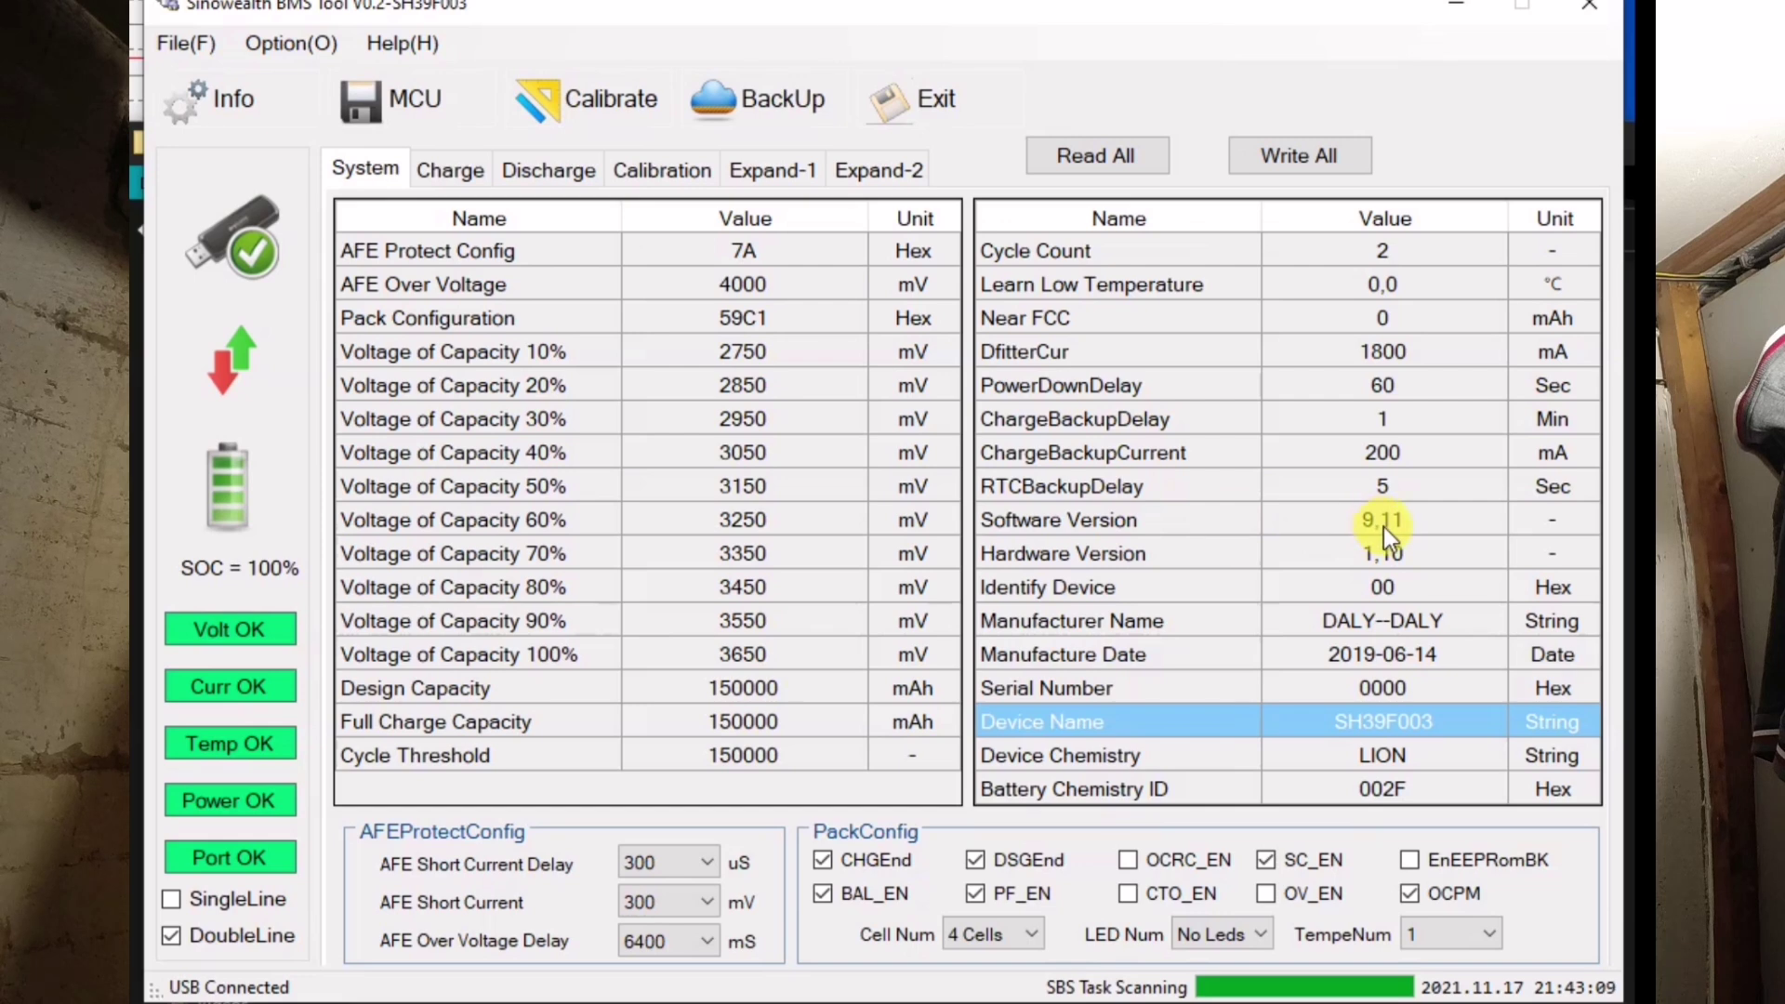
pyautogui.click(1384, 527)
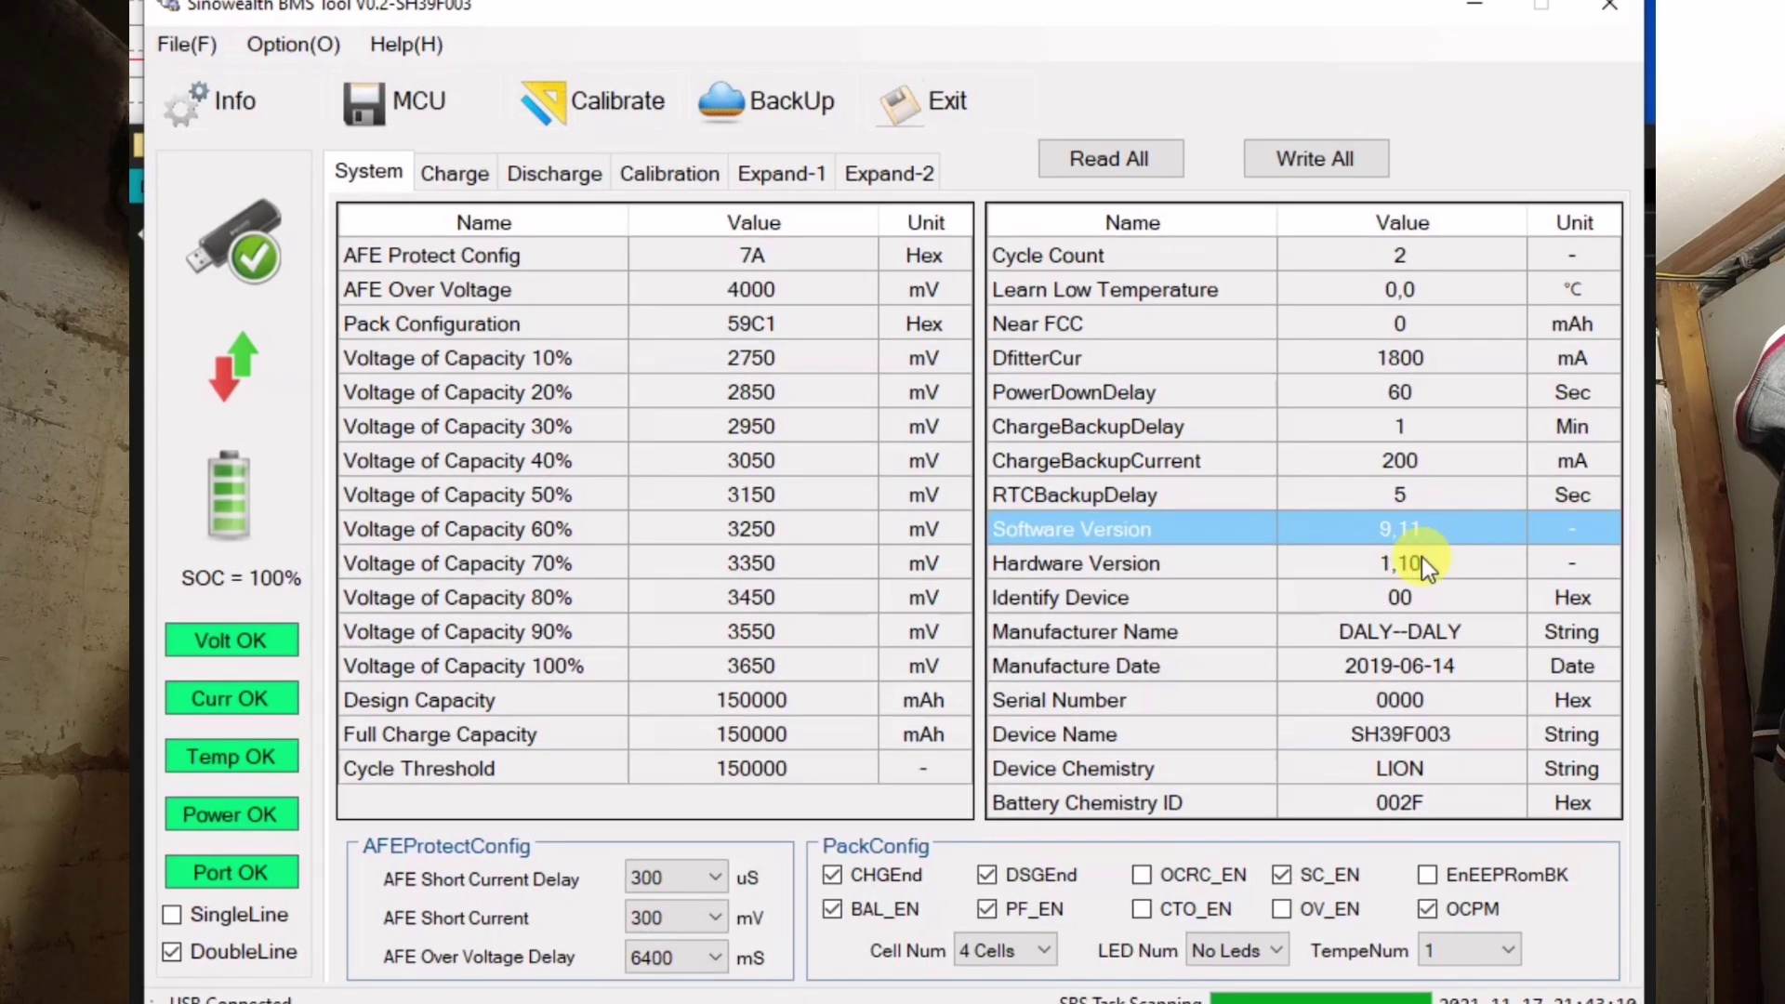
pyautogui.click(1417, 562)
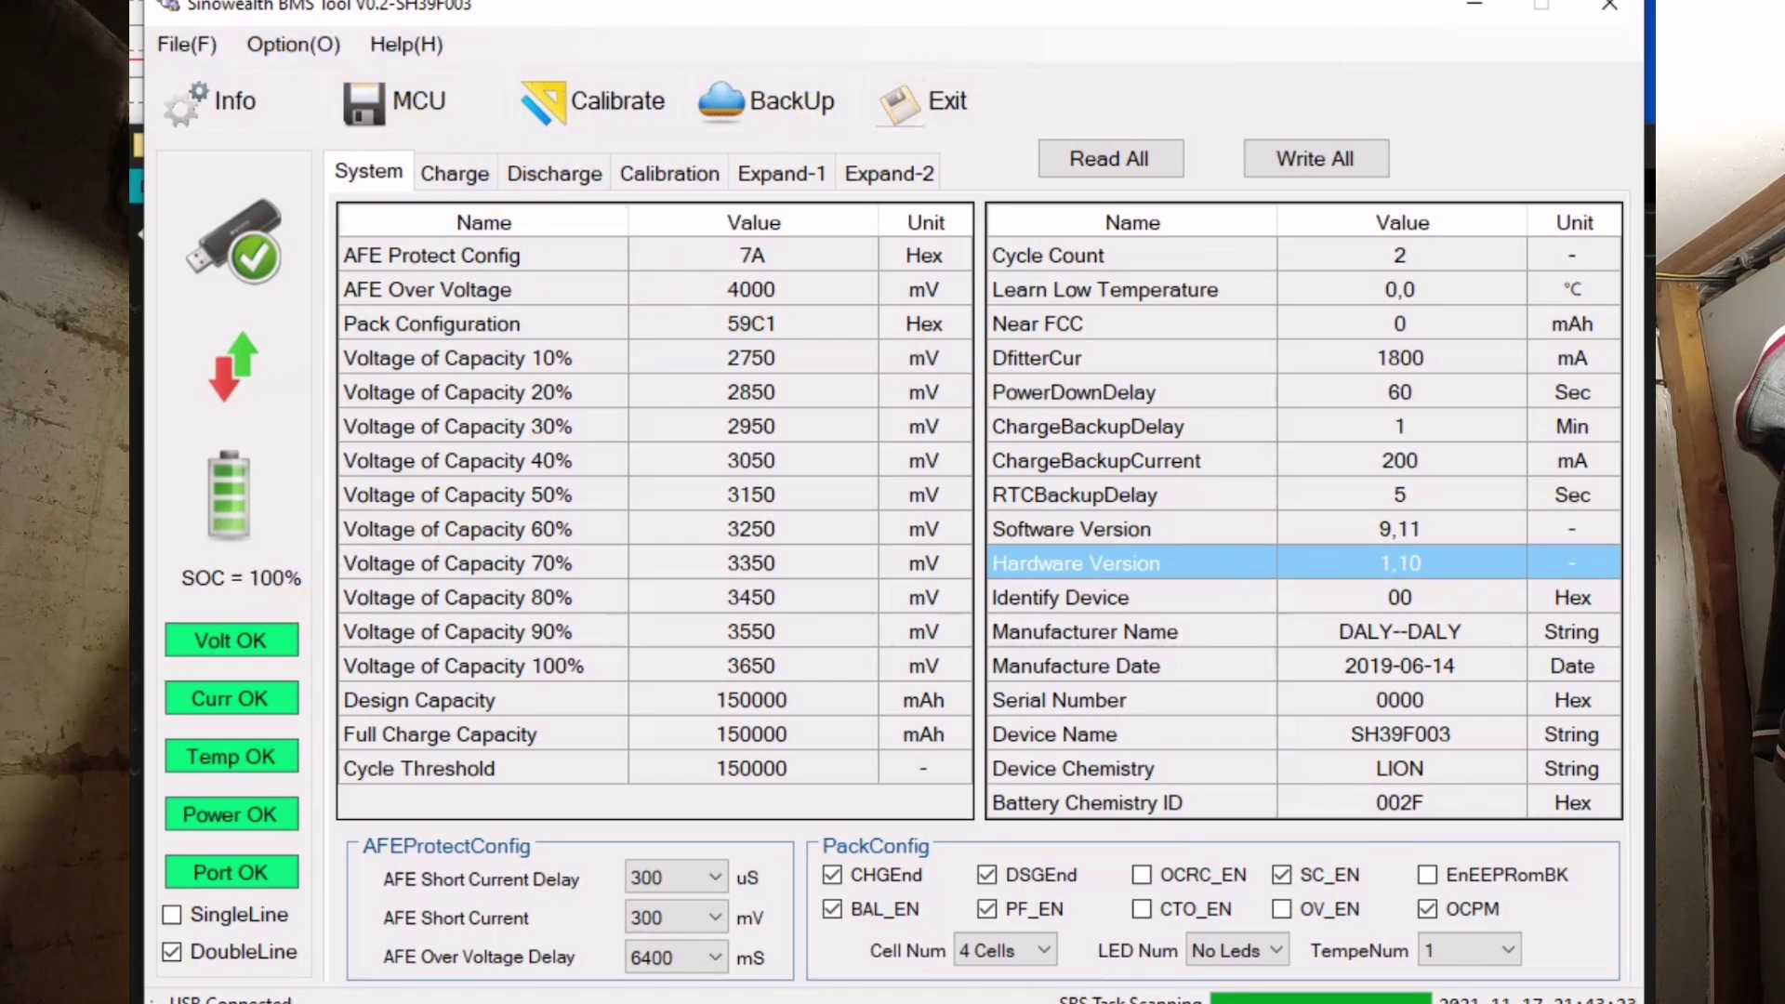
pyautogui.hotkey('alt', 'Tab')
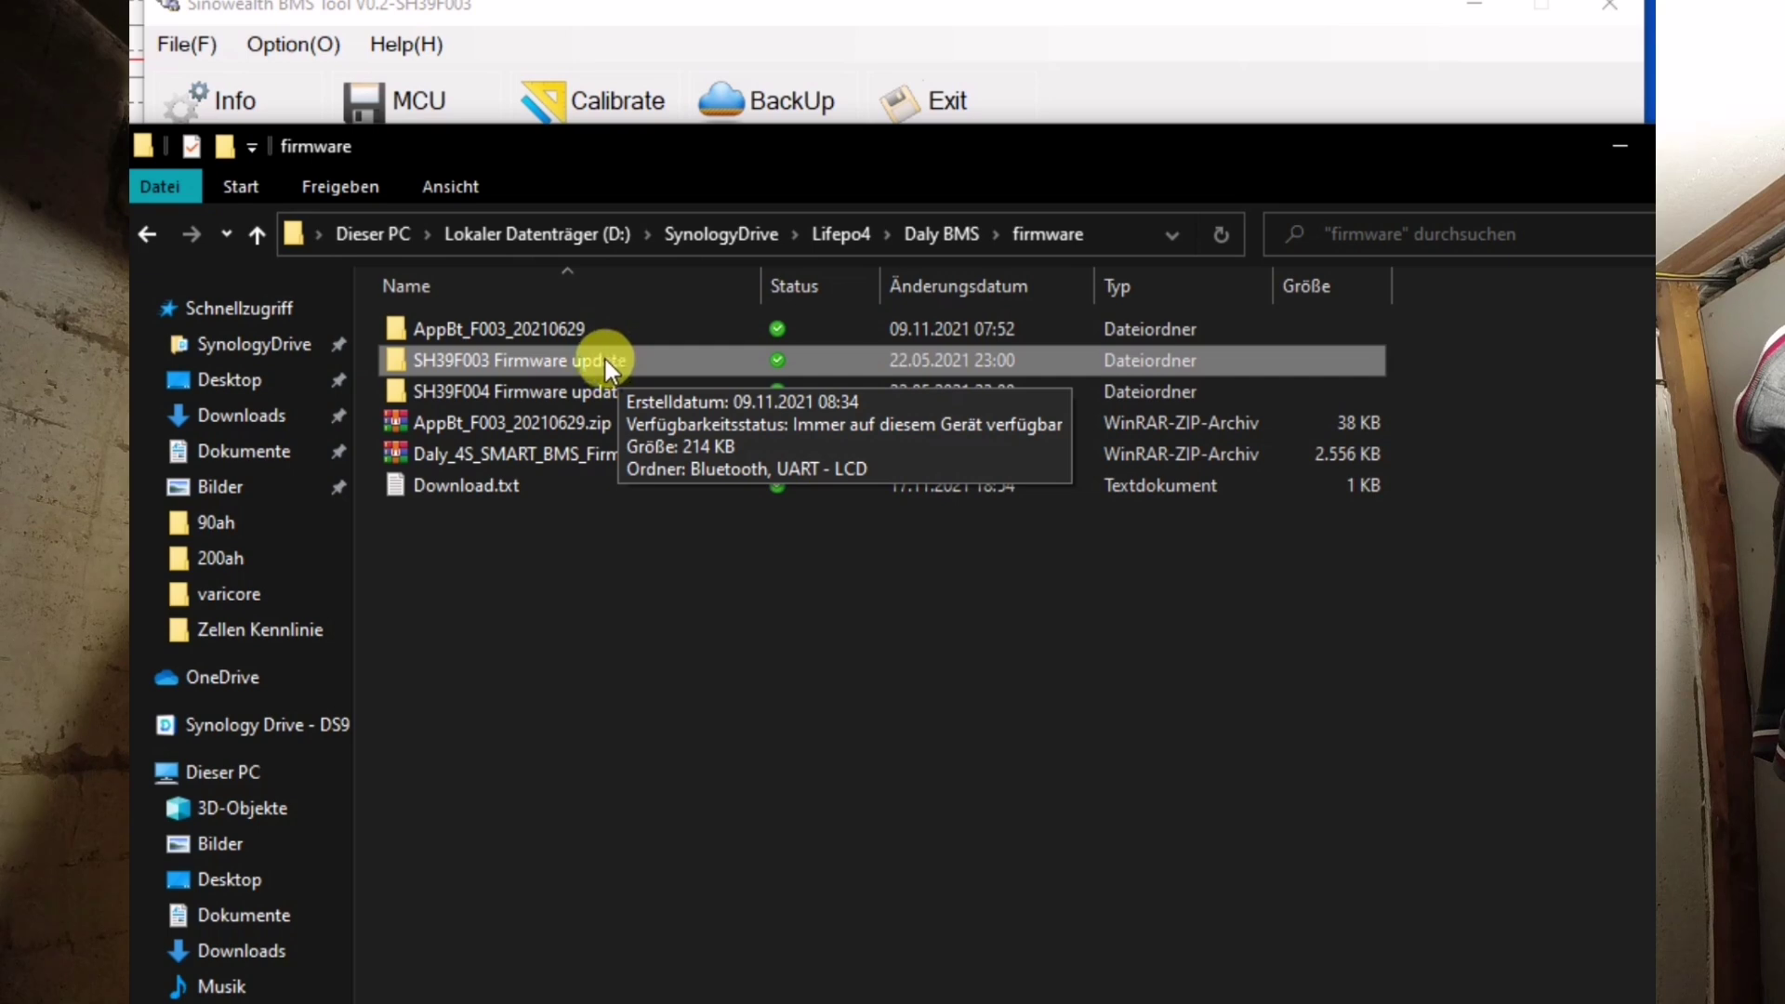
# - Locate AppBt_F003_20210629.hex inside the SH39F003 Firmware update folders
pyautogui.doubleClick(605, 360)
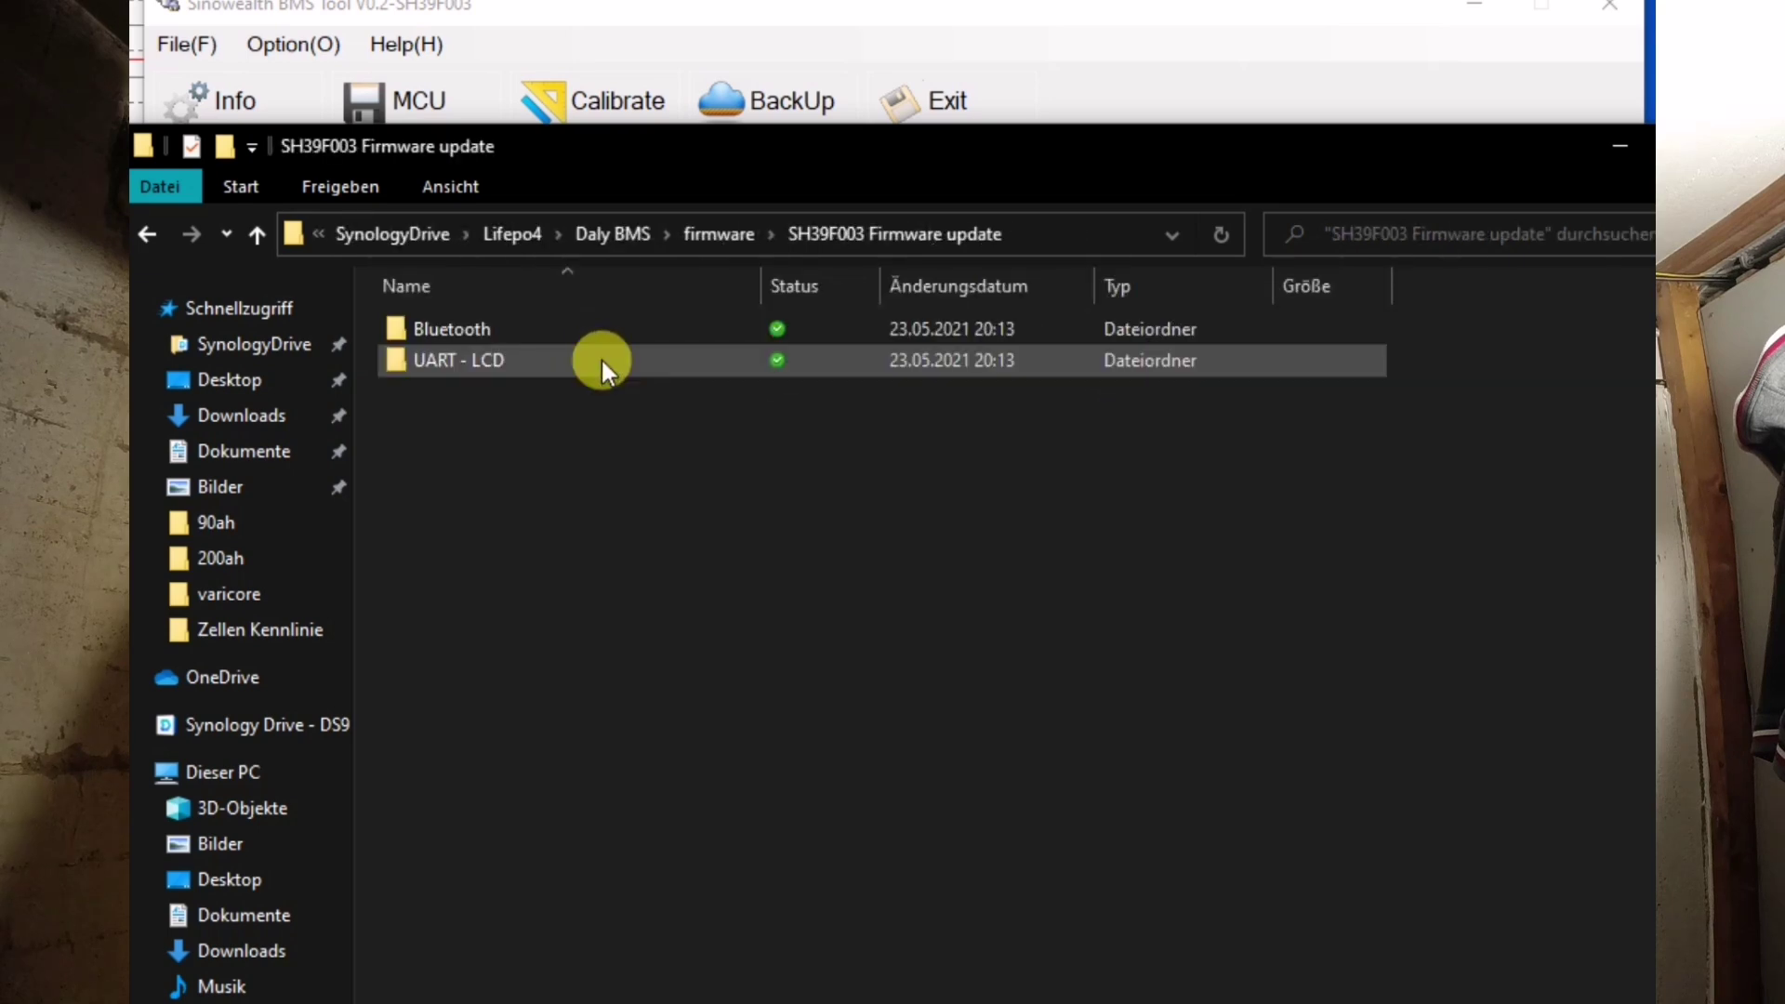
pyautogui.doubleClick(503, 333)
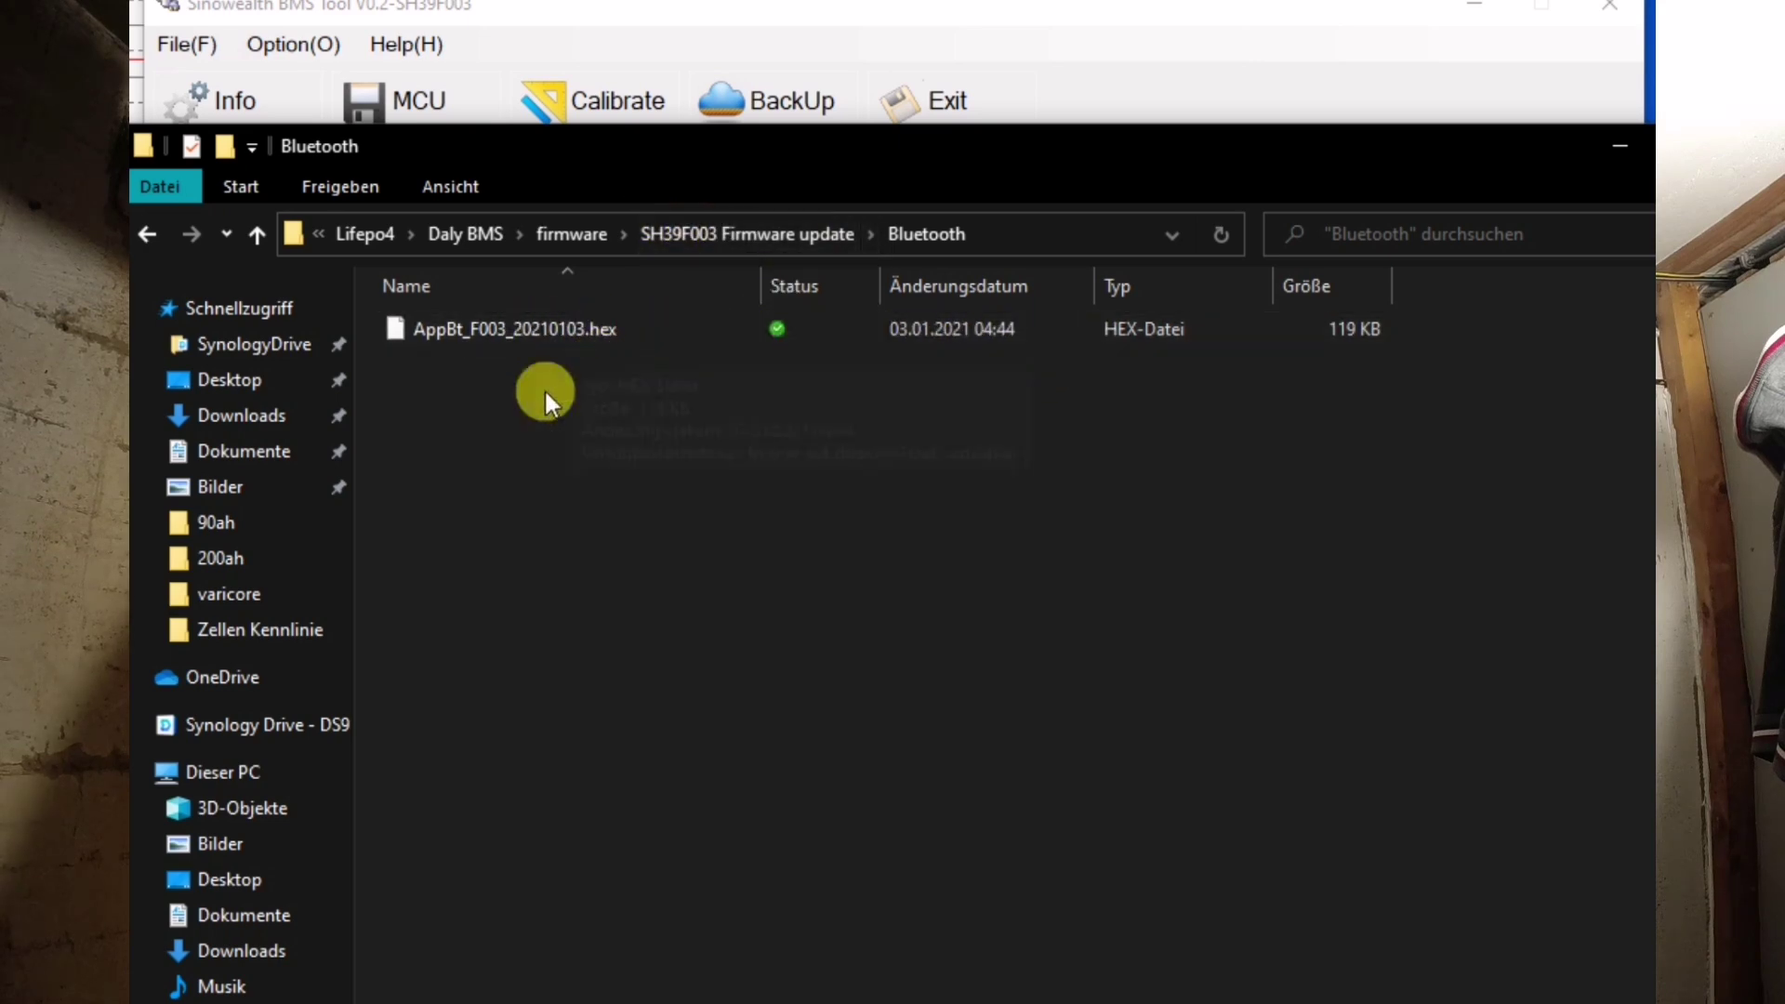
pyautogui.click(703, 234)
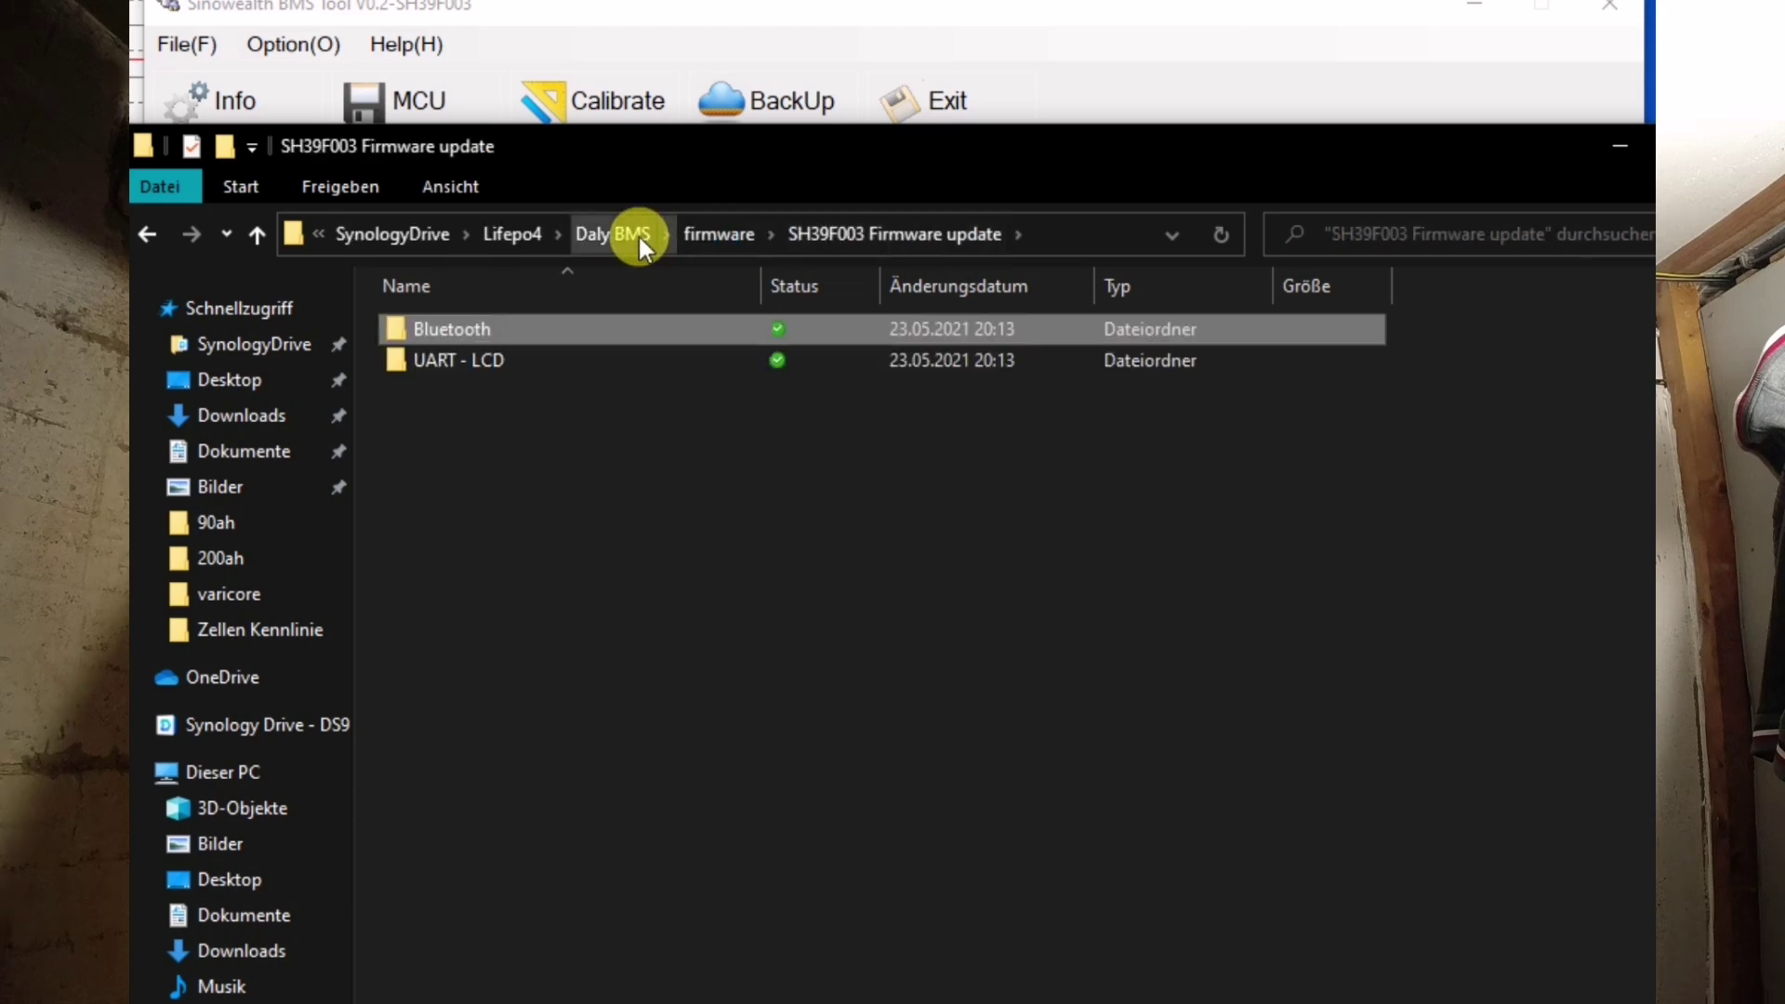
pyautogui.click(712, 233)
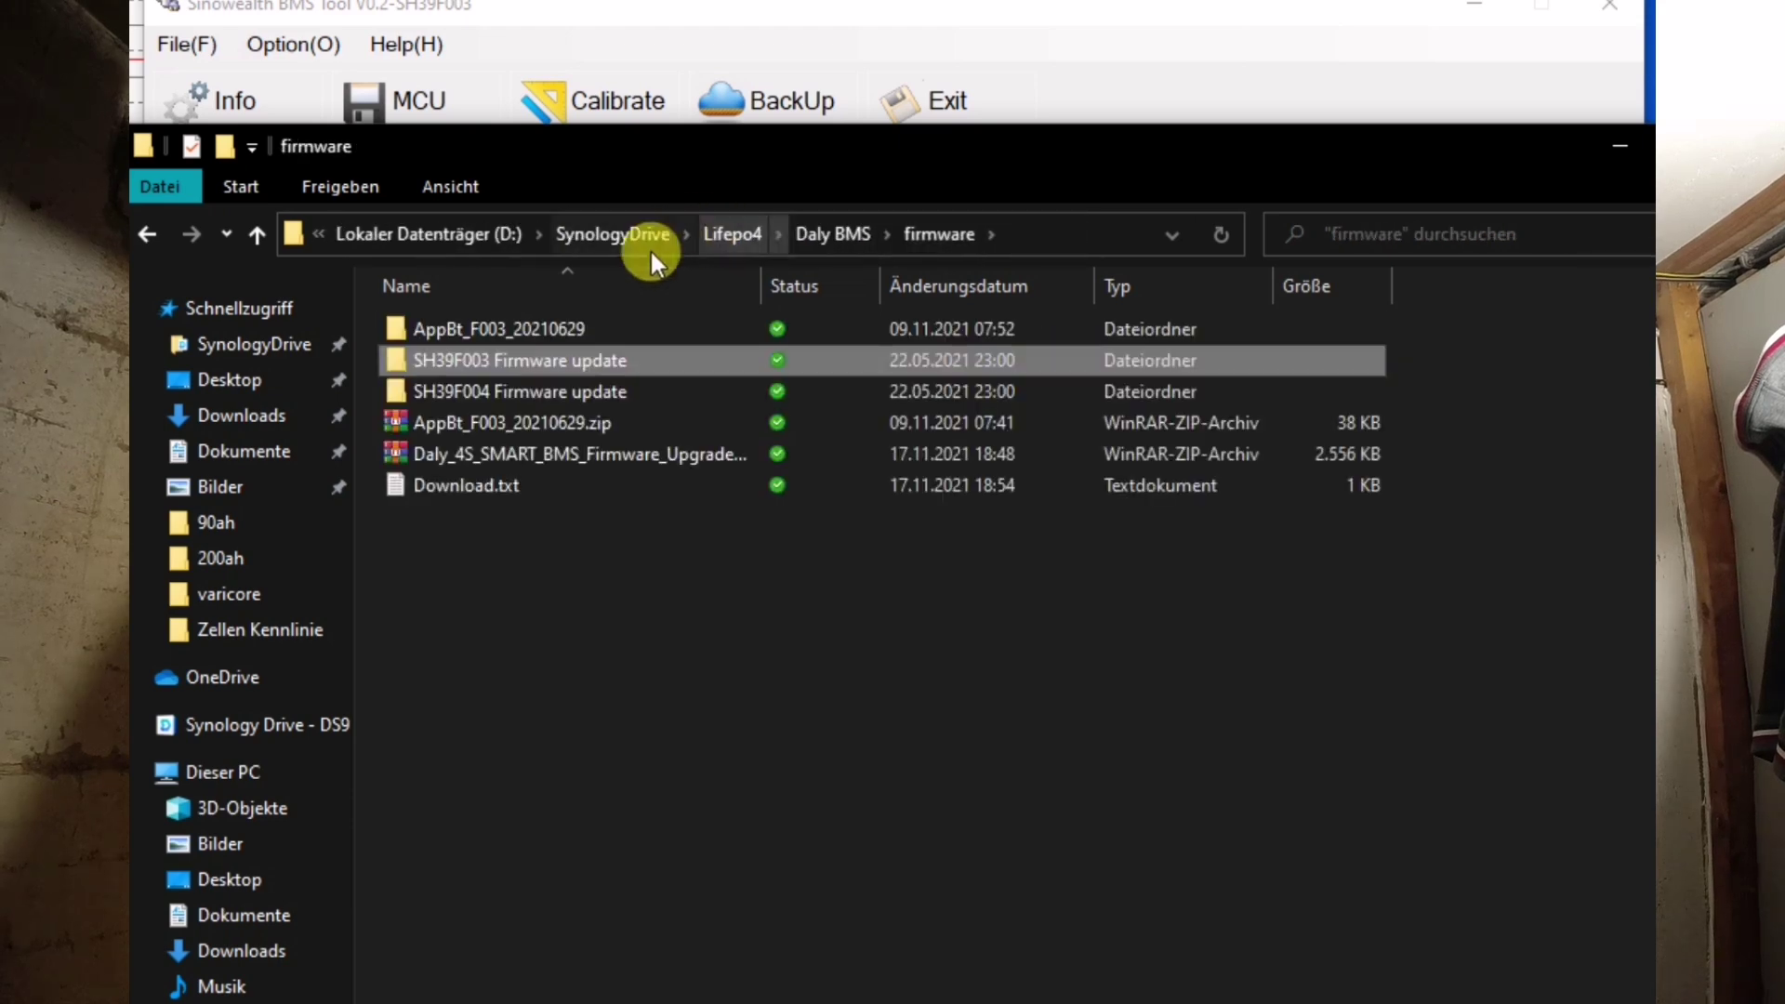
pyautogui.doubleClick(542, 331)
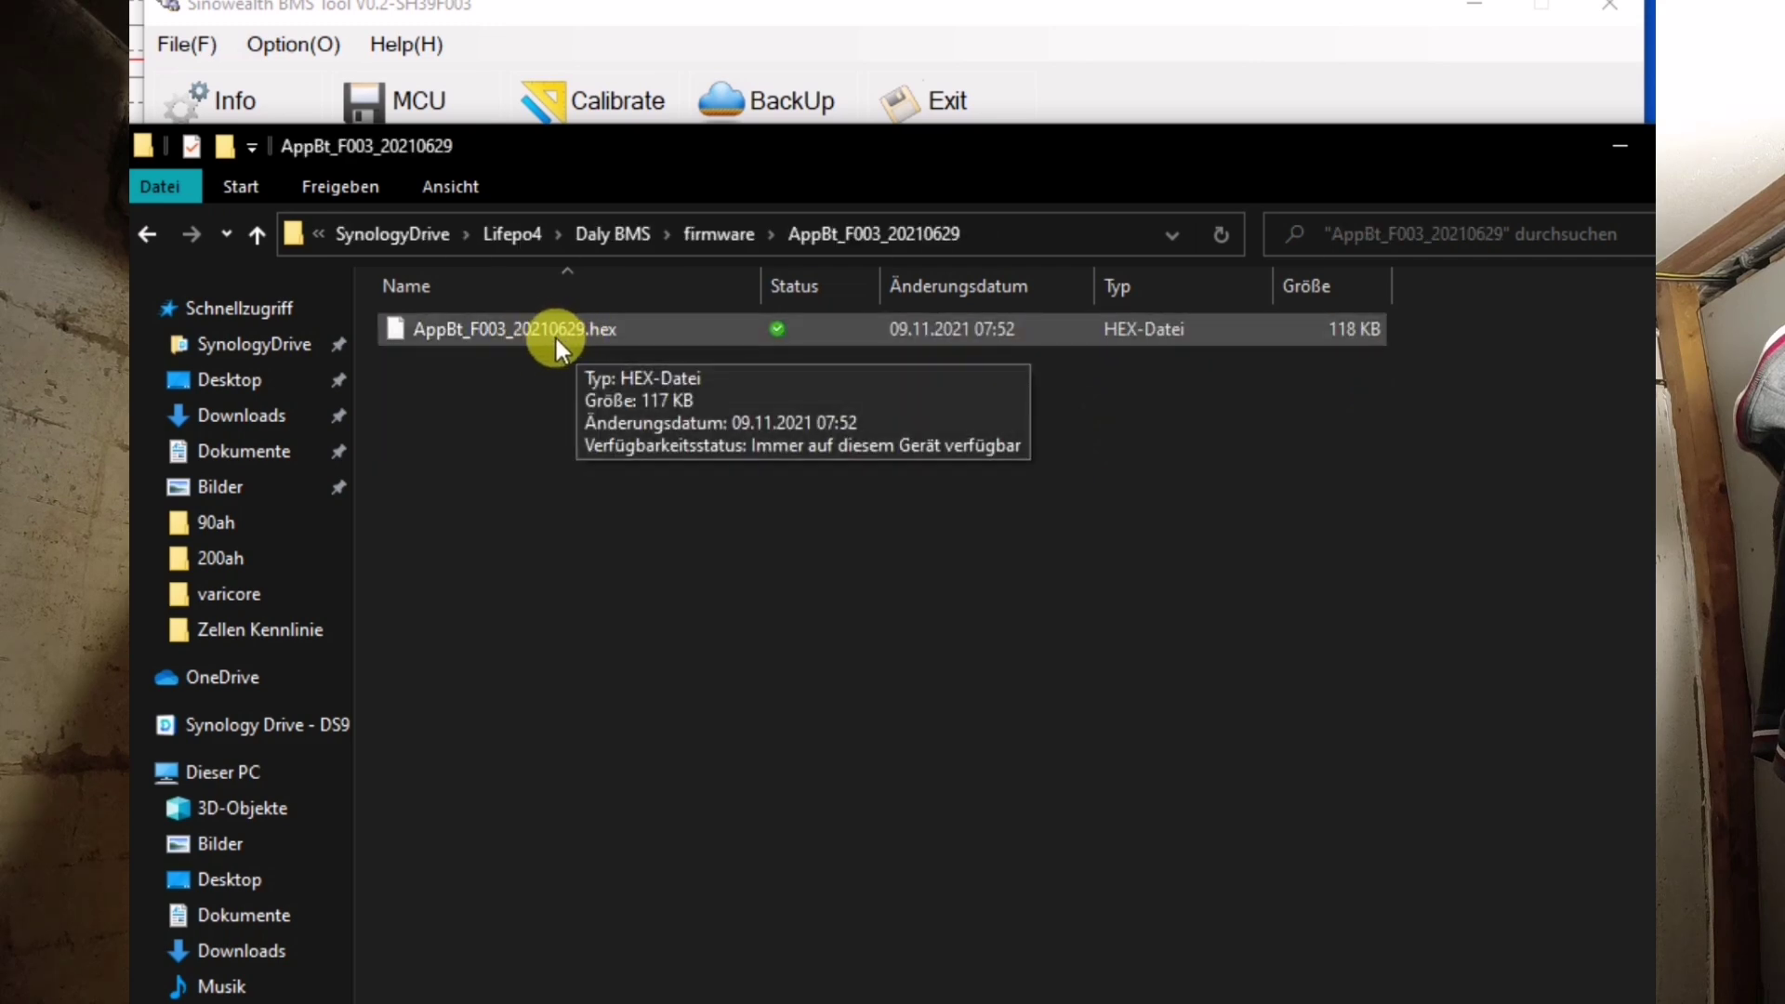
pyautogui.click(602, 337)
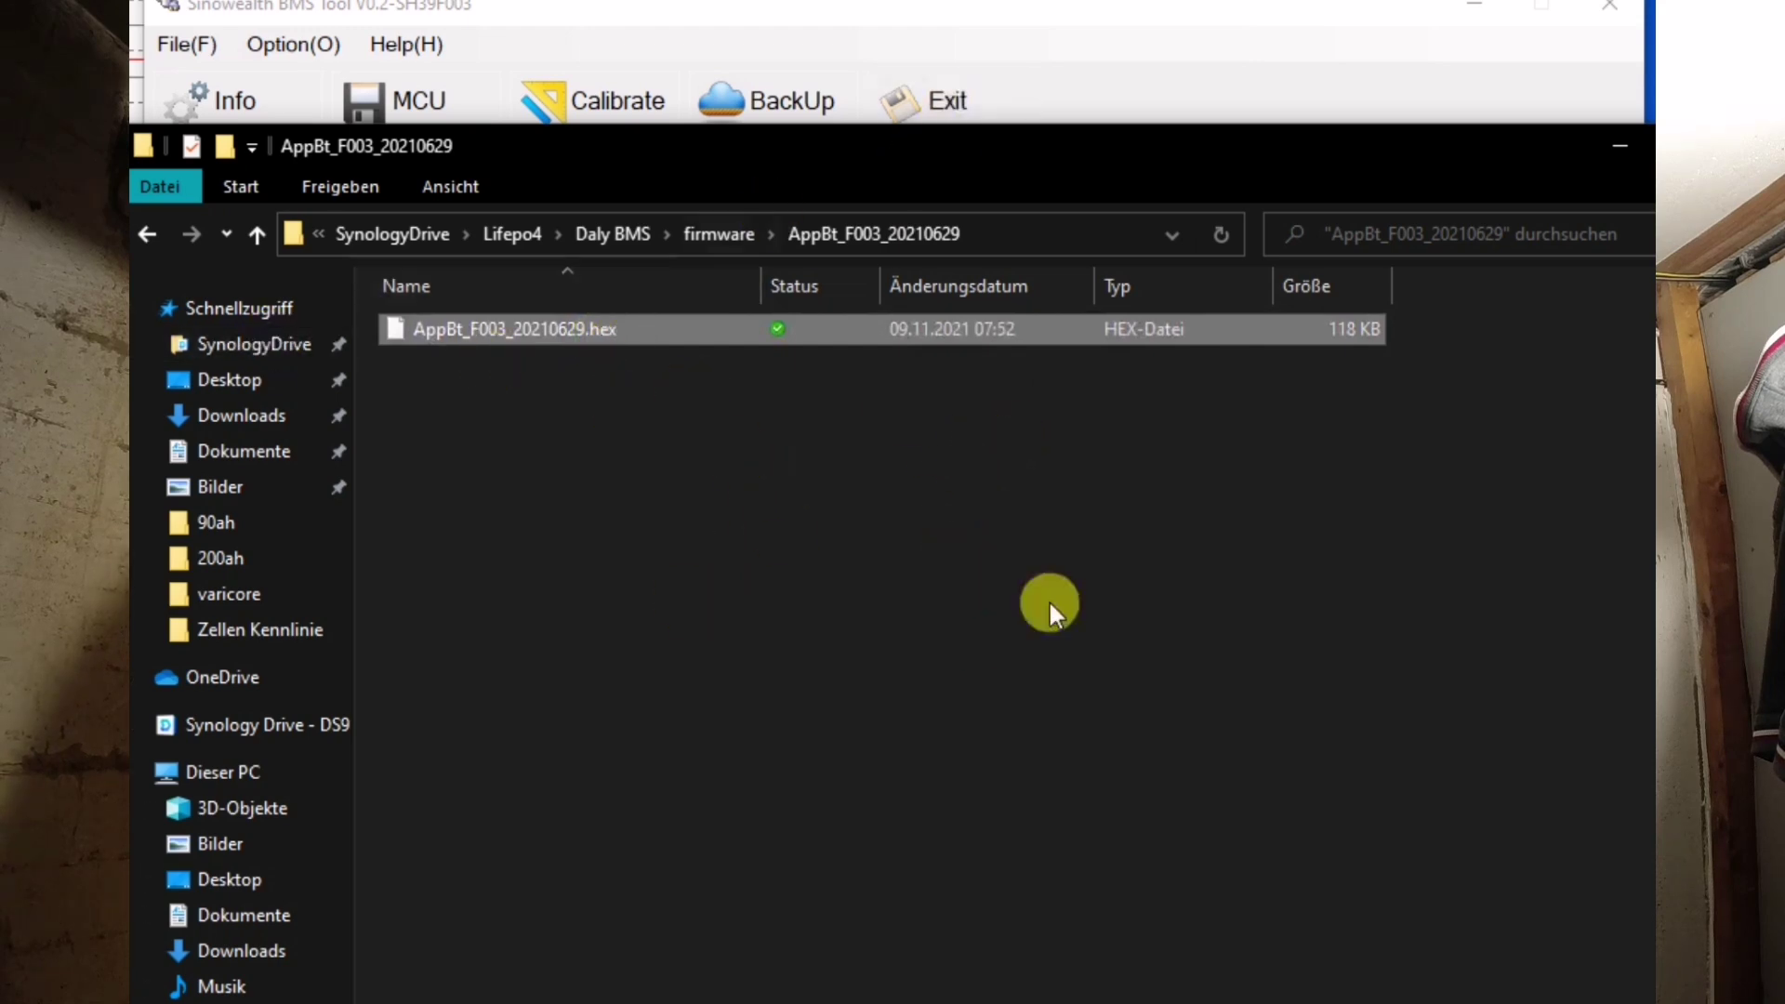
# - Close the firmware download-links notes window
pyautogui.hotkey('alt', 'Tab')
pyautogui.moveTo(488, 172); pyautogui.dragTo(177, 266)
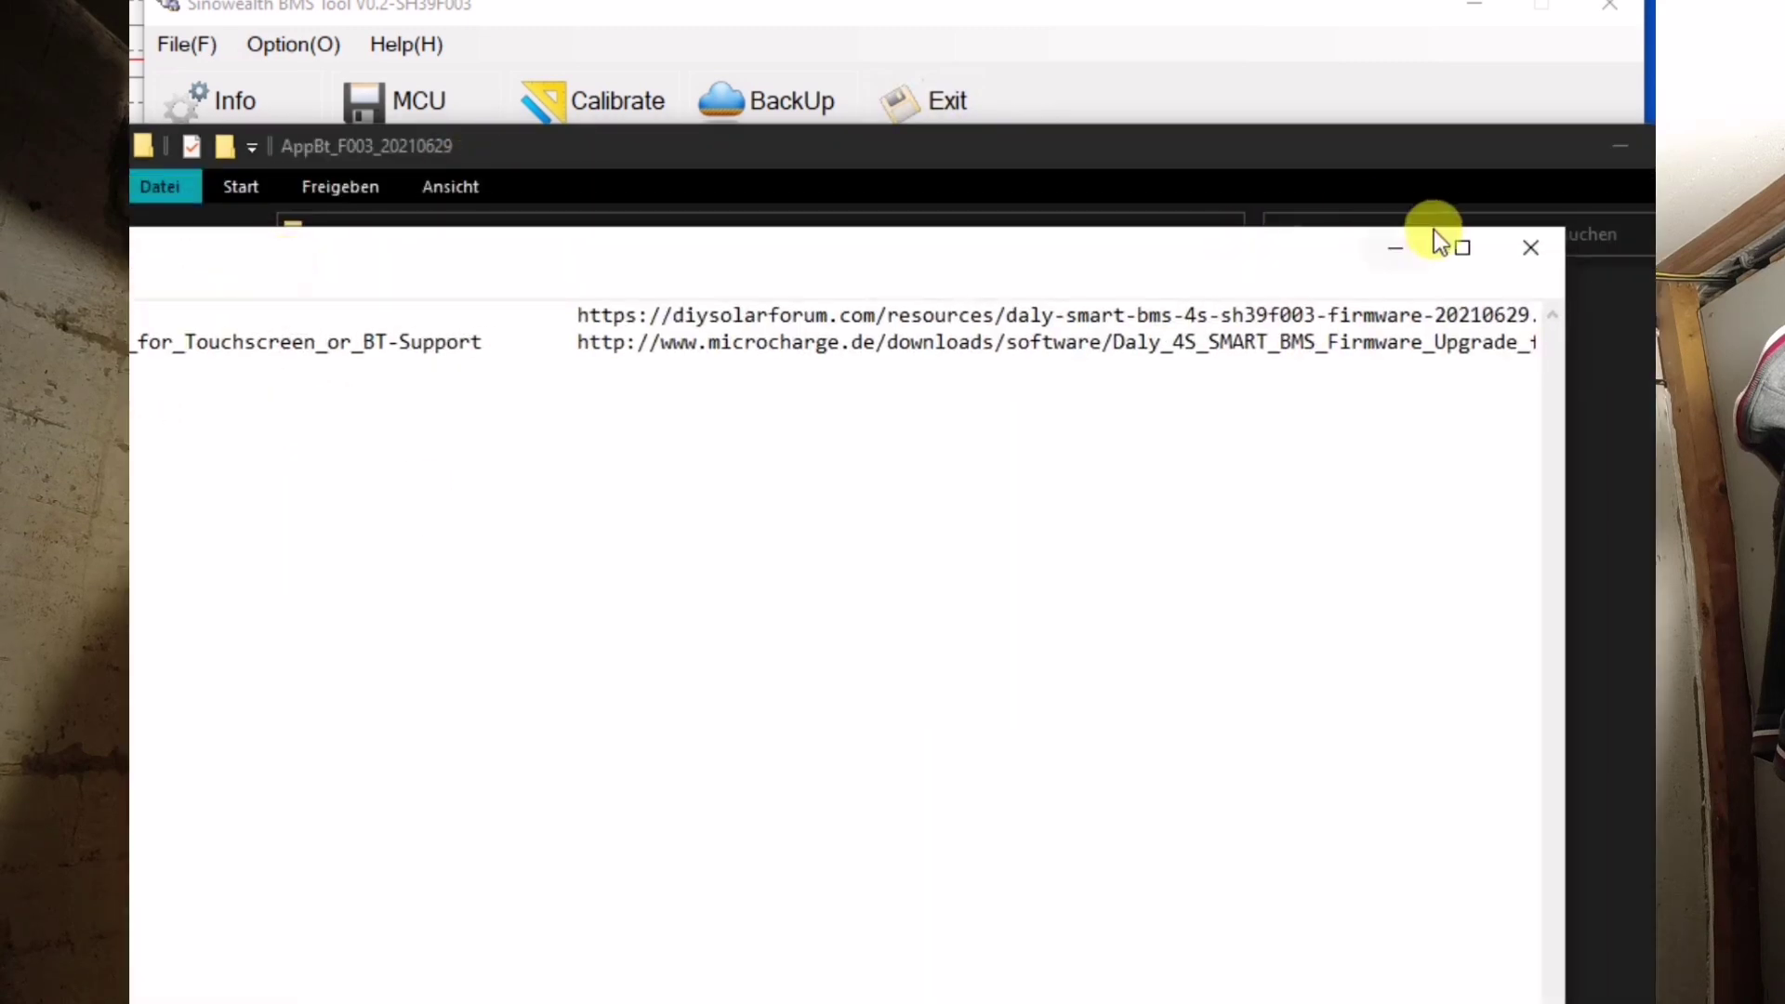
pyautogui.click(1513, 260)
# - Open the in-system (ISP) firmware update dialog in the BMS tool
pyautogui.click(662, 28)
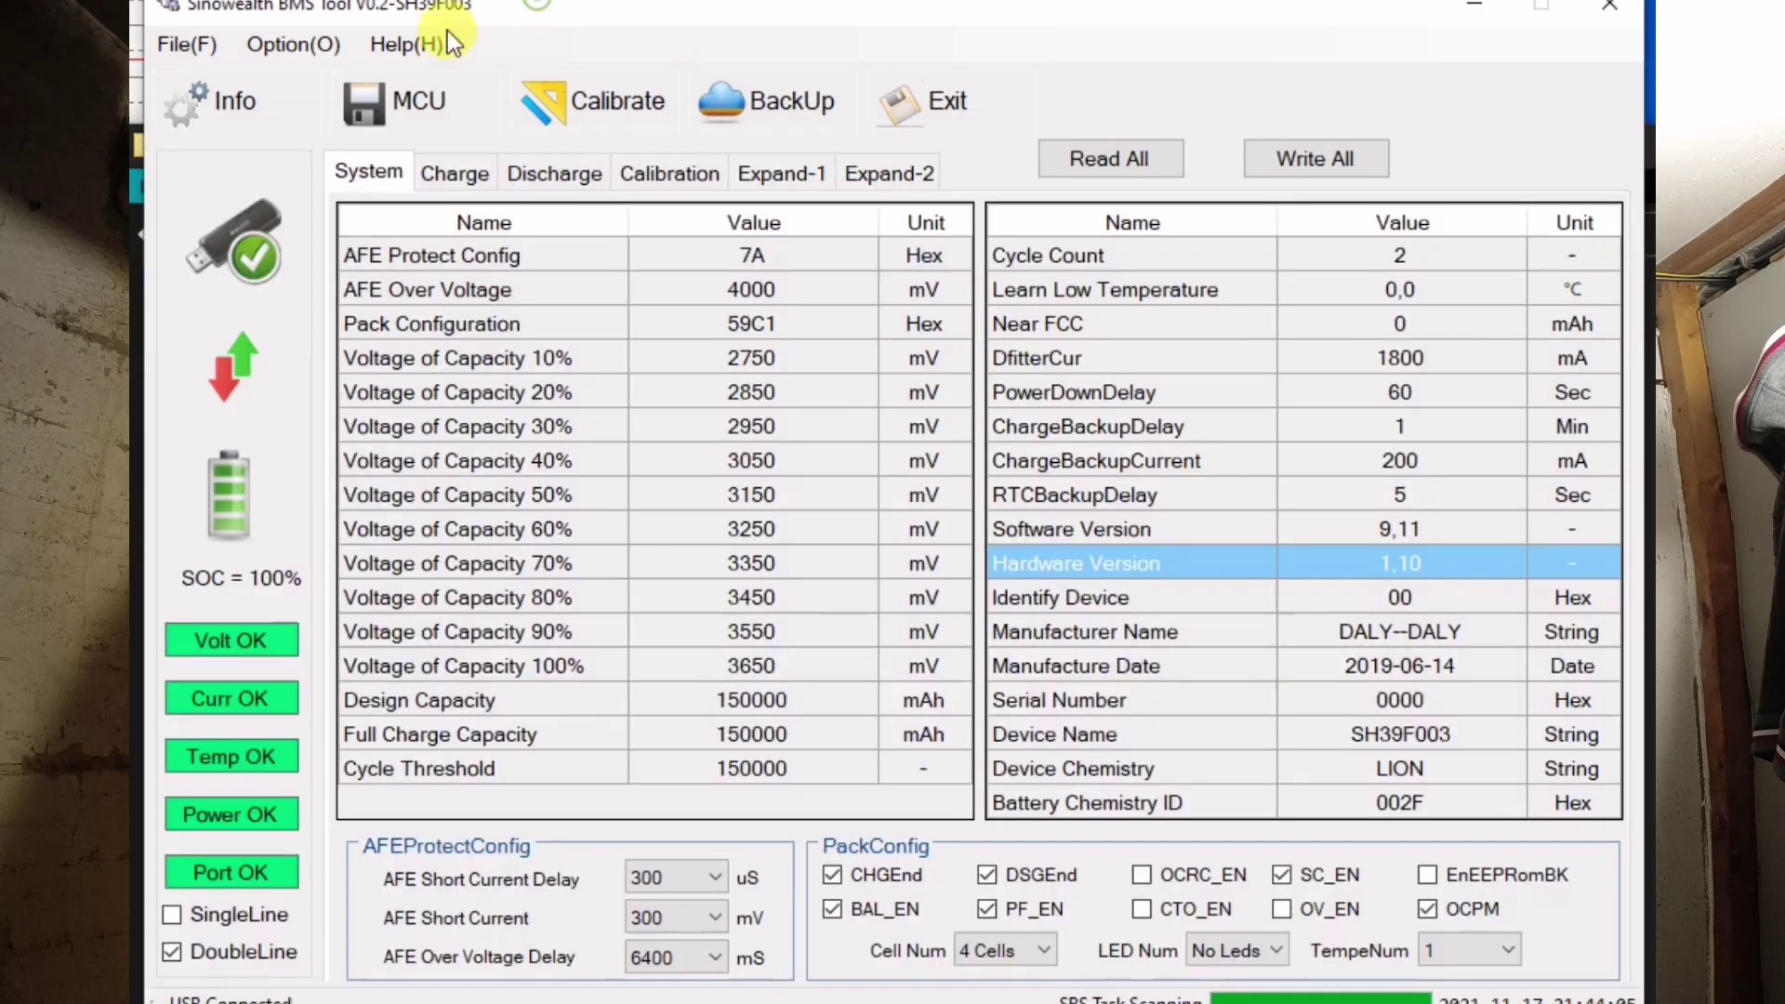
pyautogui.click(393, 46)
pyautogui.moveTo(326, 42)
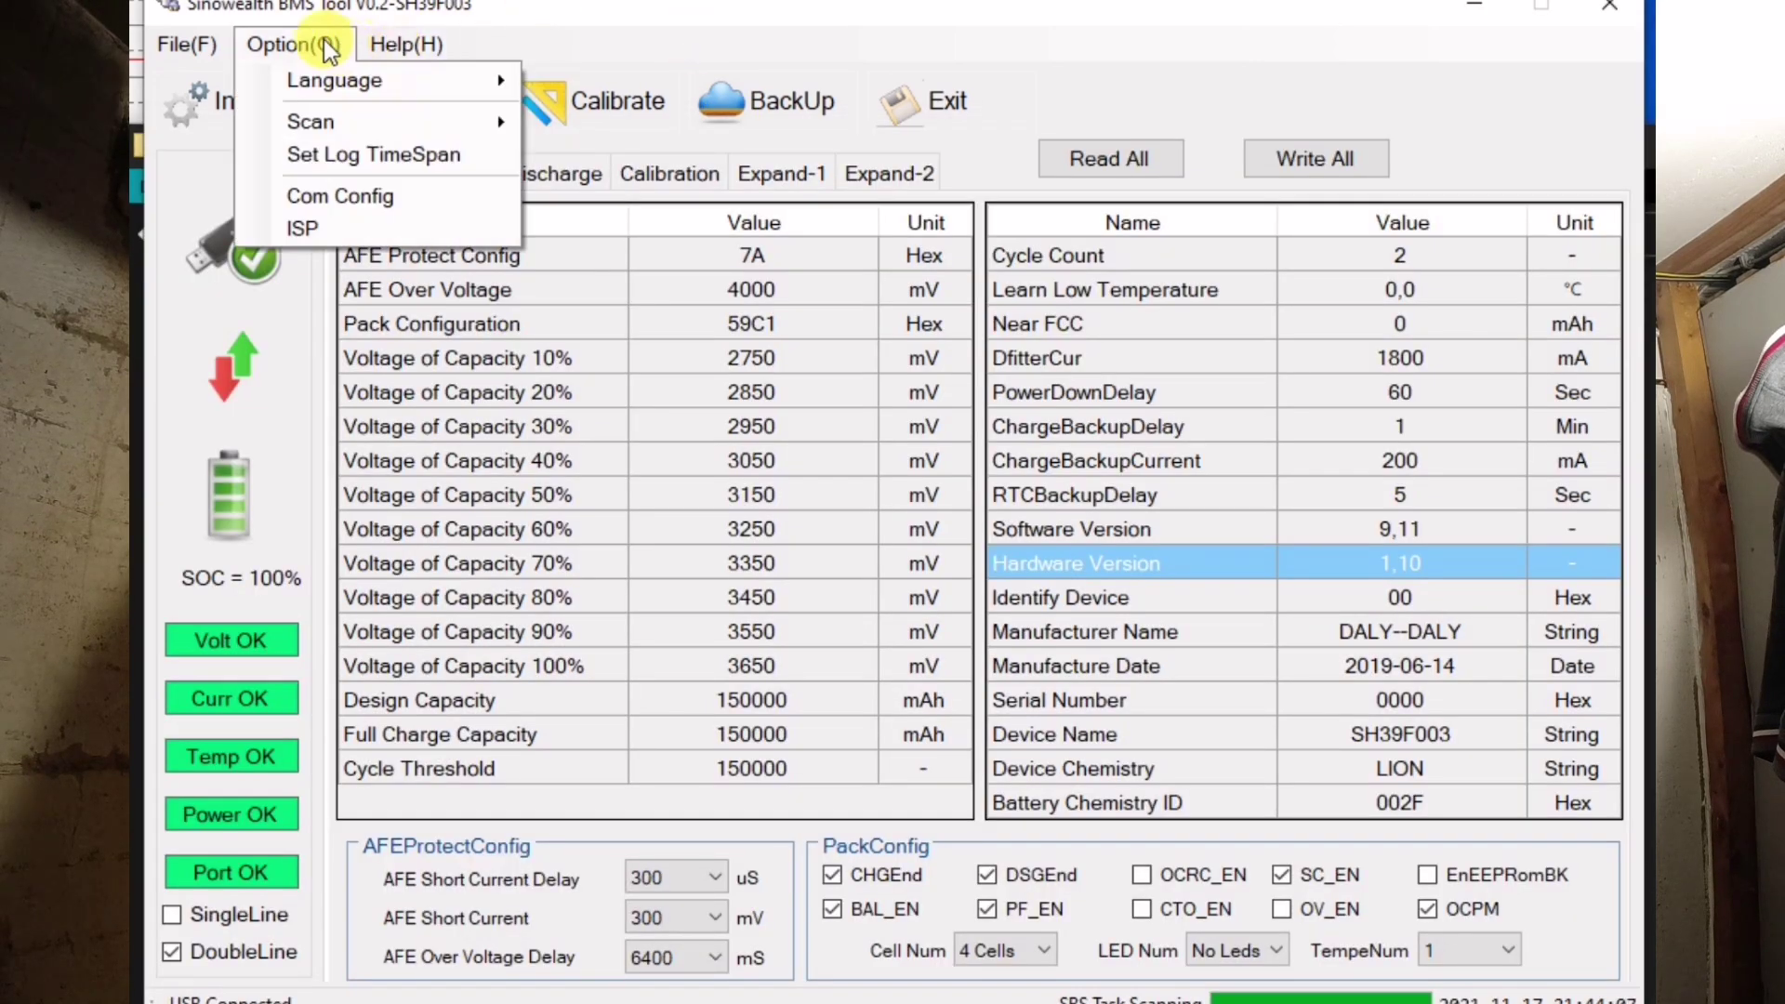
pyautogui.moveTo(295, 82)
pyautogui.click(328, 223)
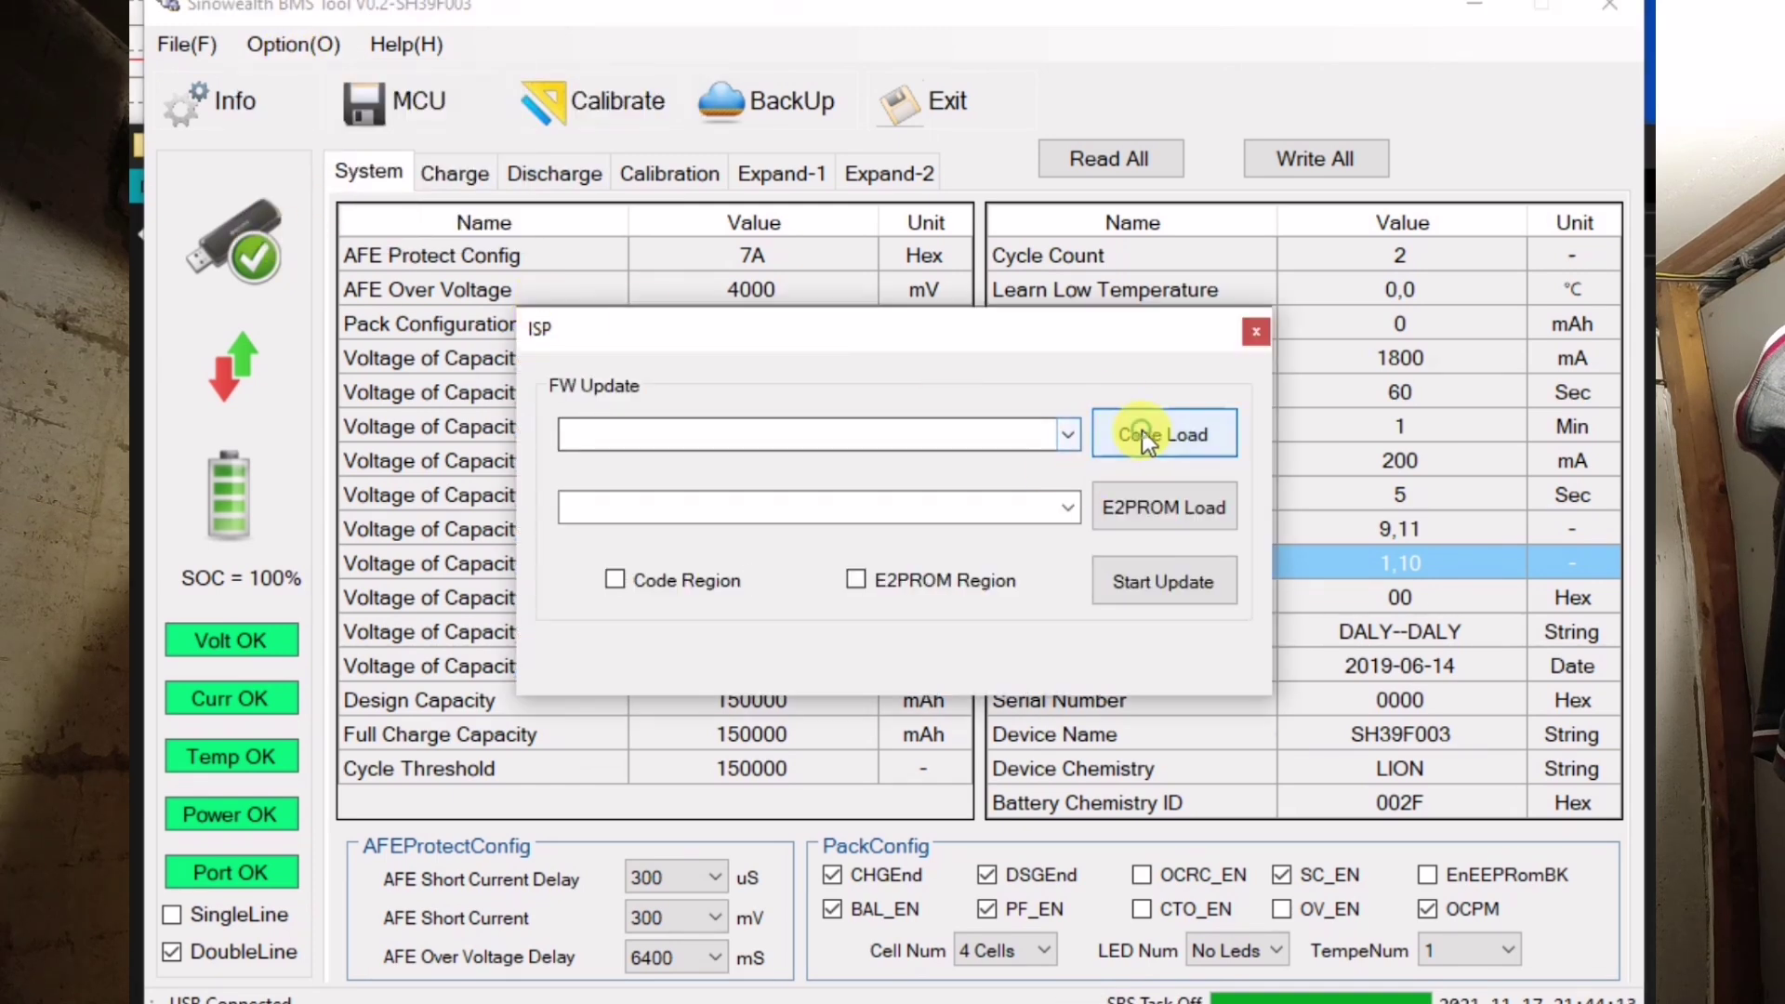
# - Load AppBt_F003_20210629.hex, include the Code Region, and start the firmware update
pyautogui.click(1142, 431)
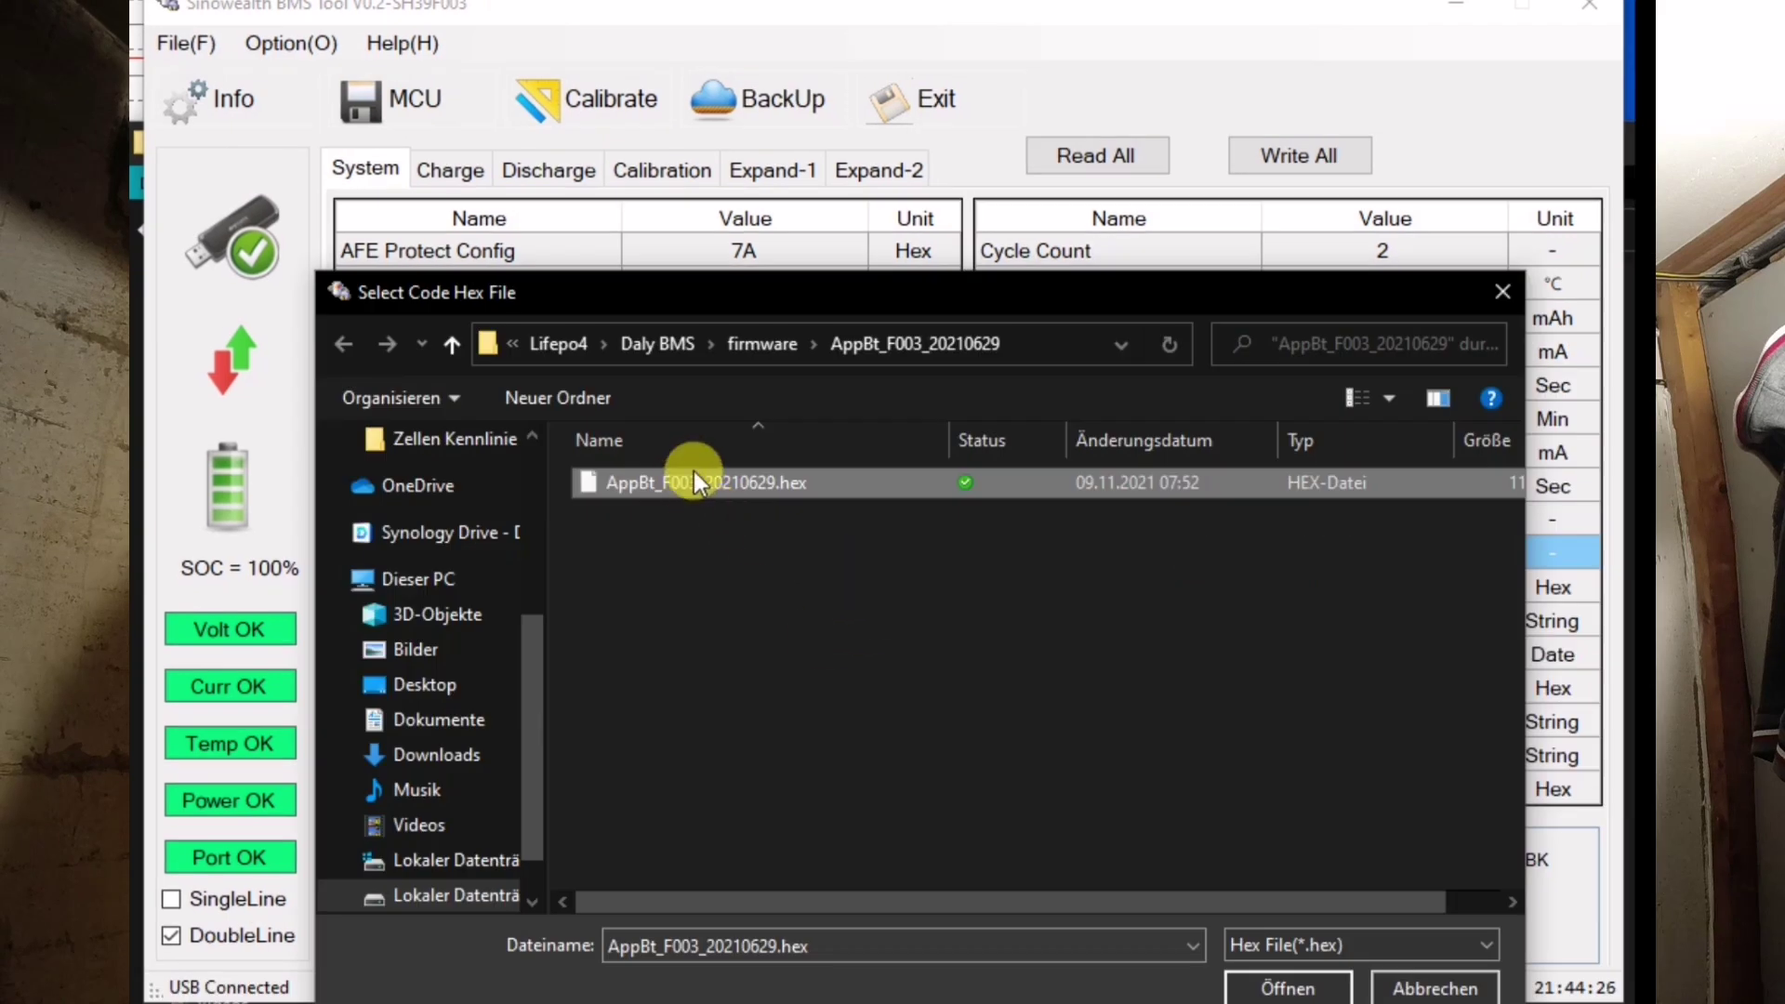
pyautogui.click(694, 482)
pyautogui.click(977, 545)
pyautogui.click(705, 483)
pyautogui.click(1283, 988)
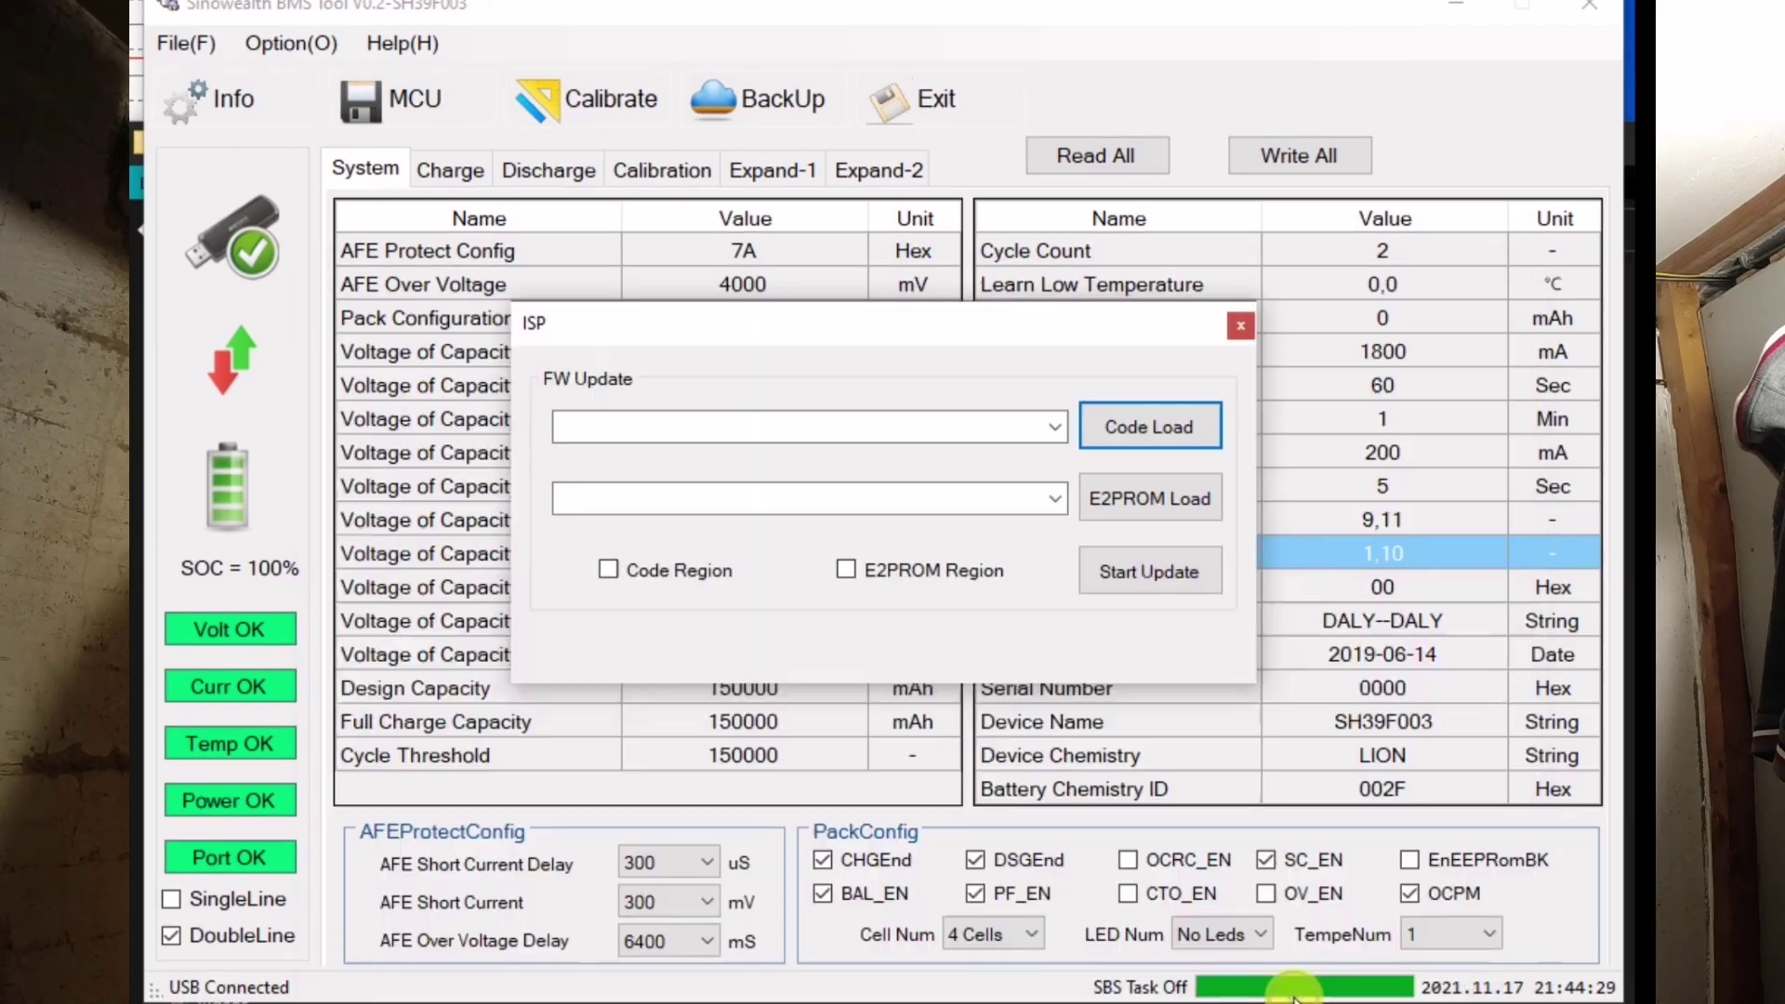
pyautogui.click(610, 569)
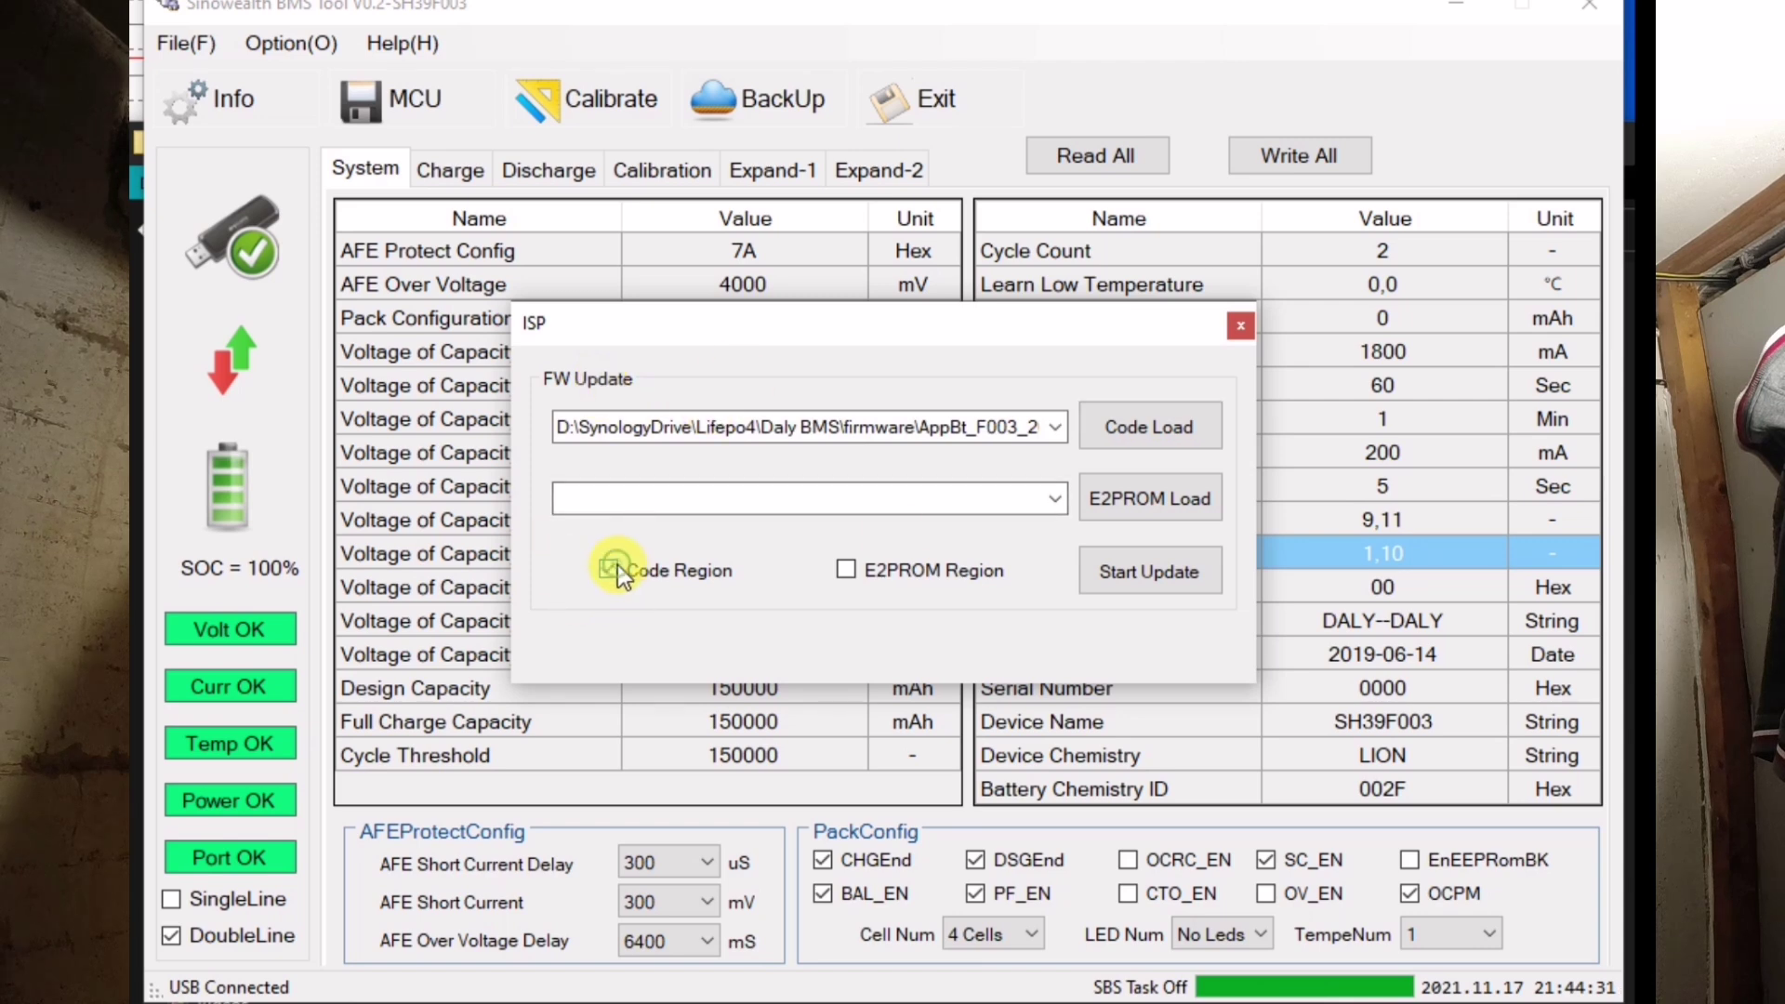
pyautogui.click(1125, 584)
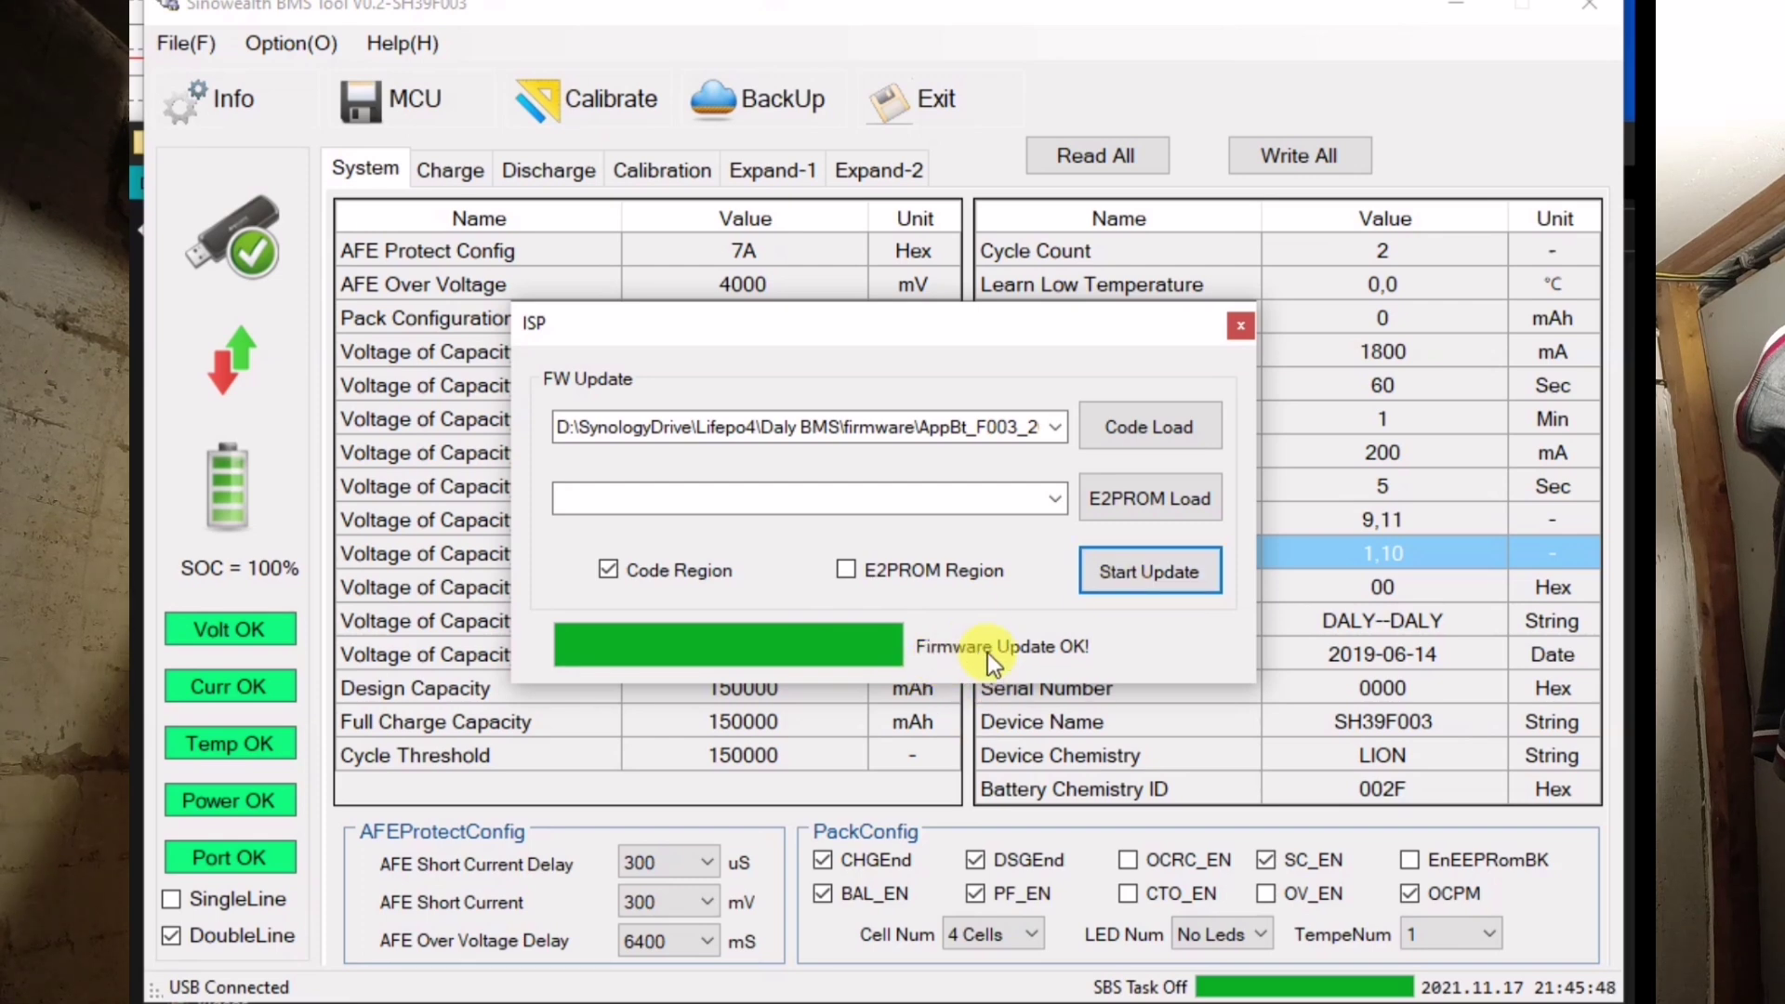
# - Close the update dialog and exit the BMS tool via File > Exit
pyautogui.click(1243, 322)
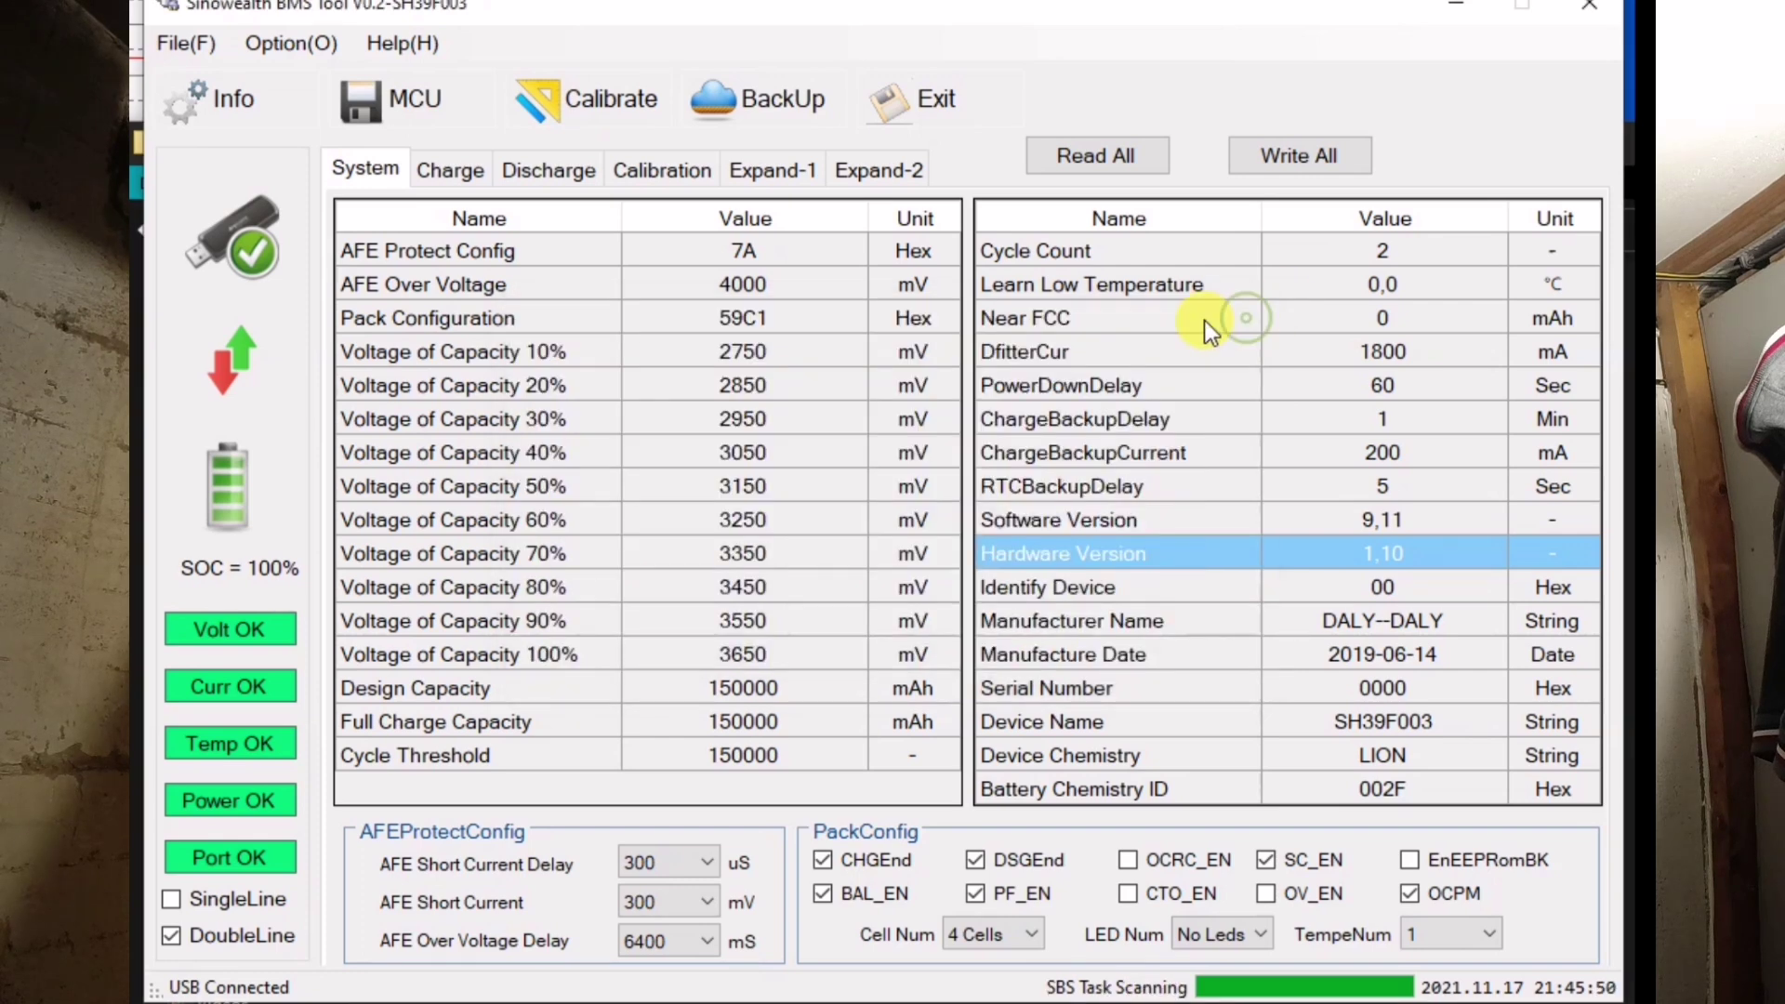
pyautogui.click(185, 44)
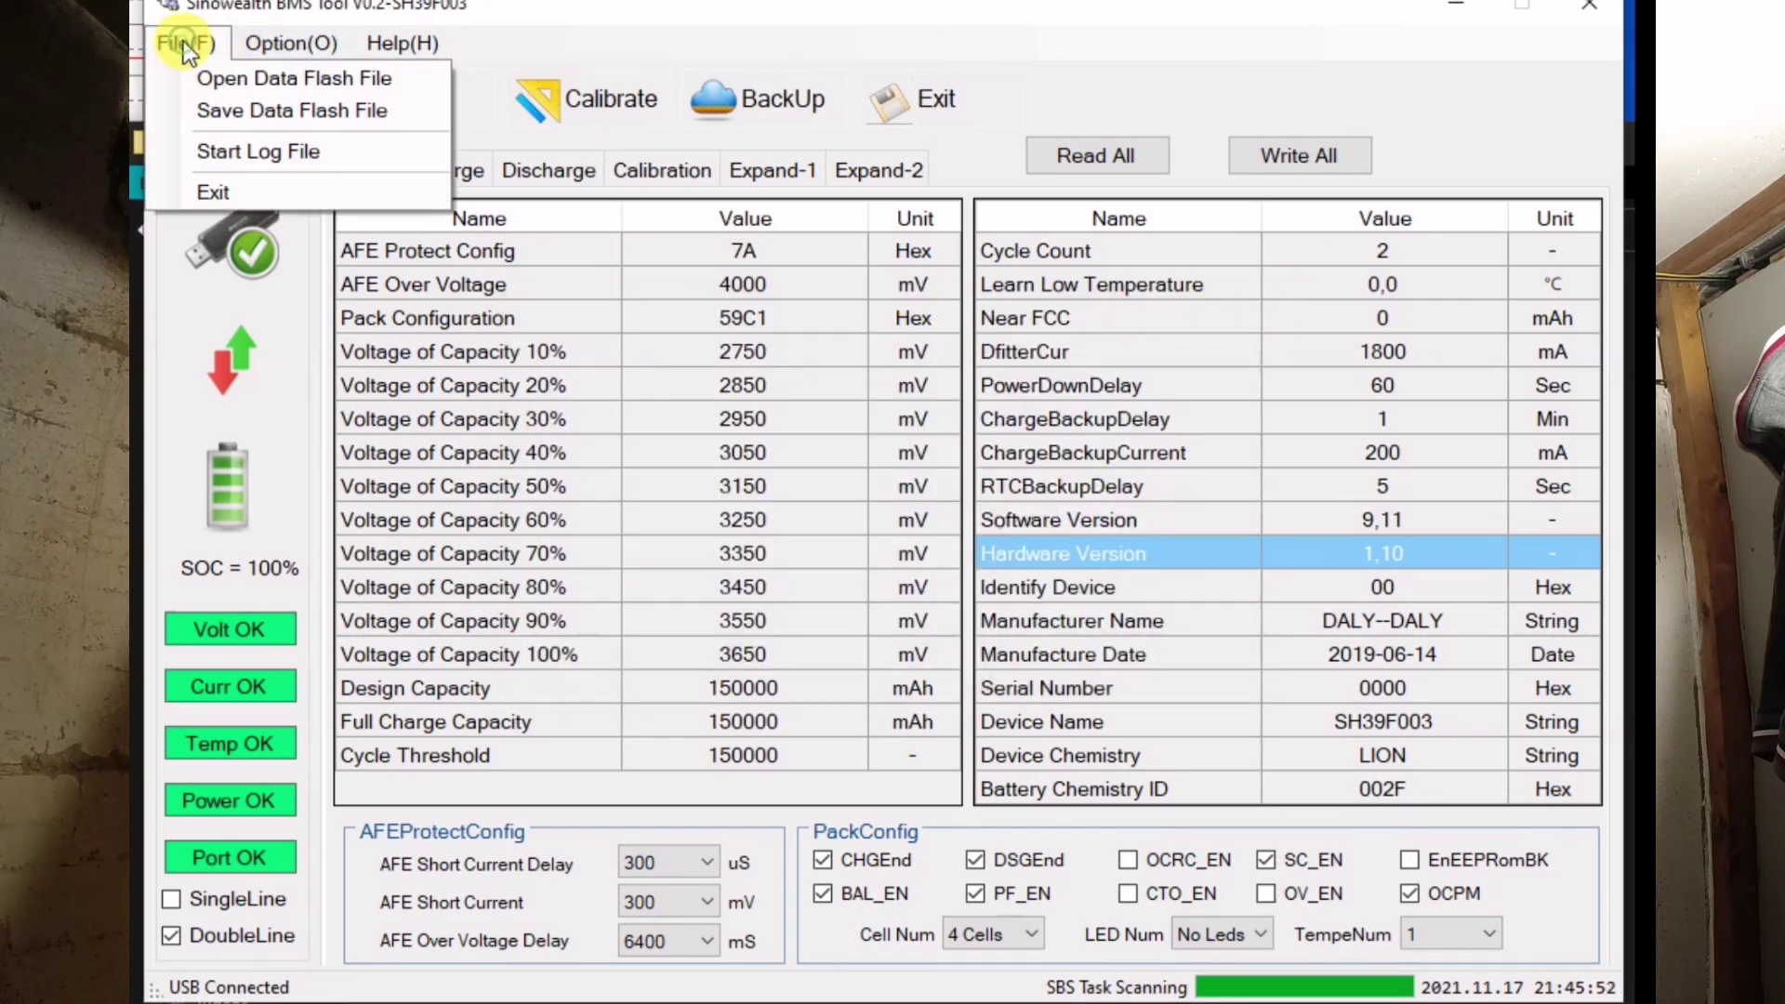
pyautogui.click(257, 197)
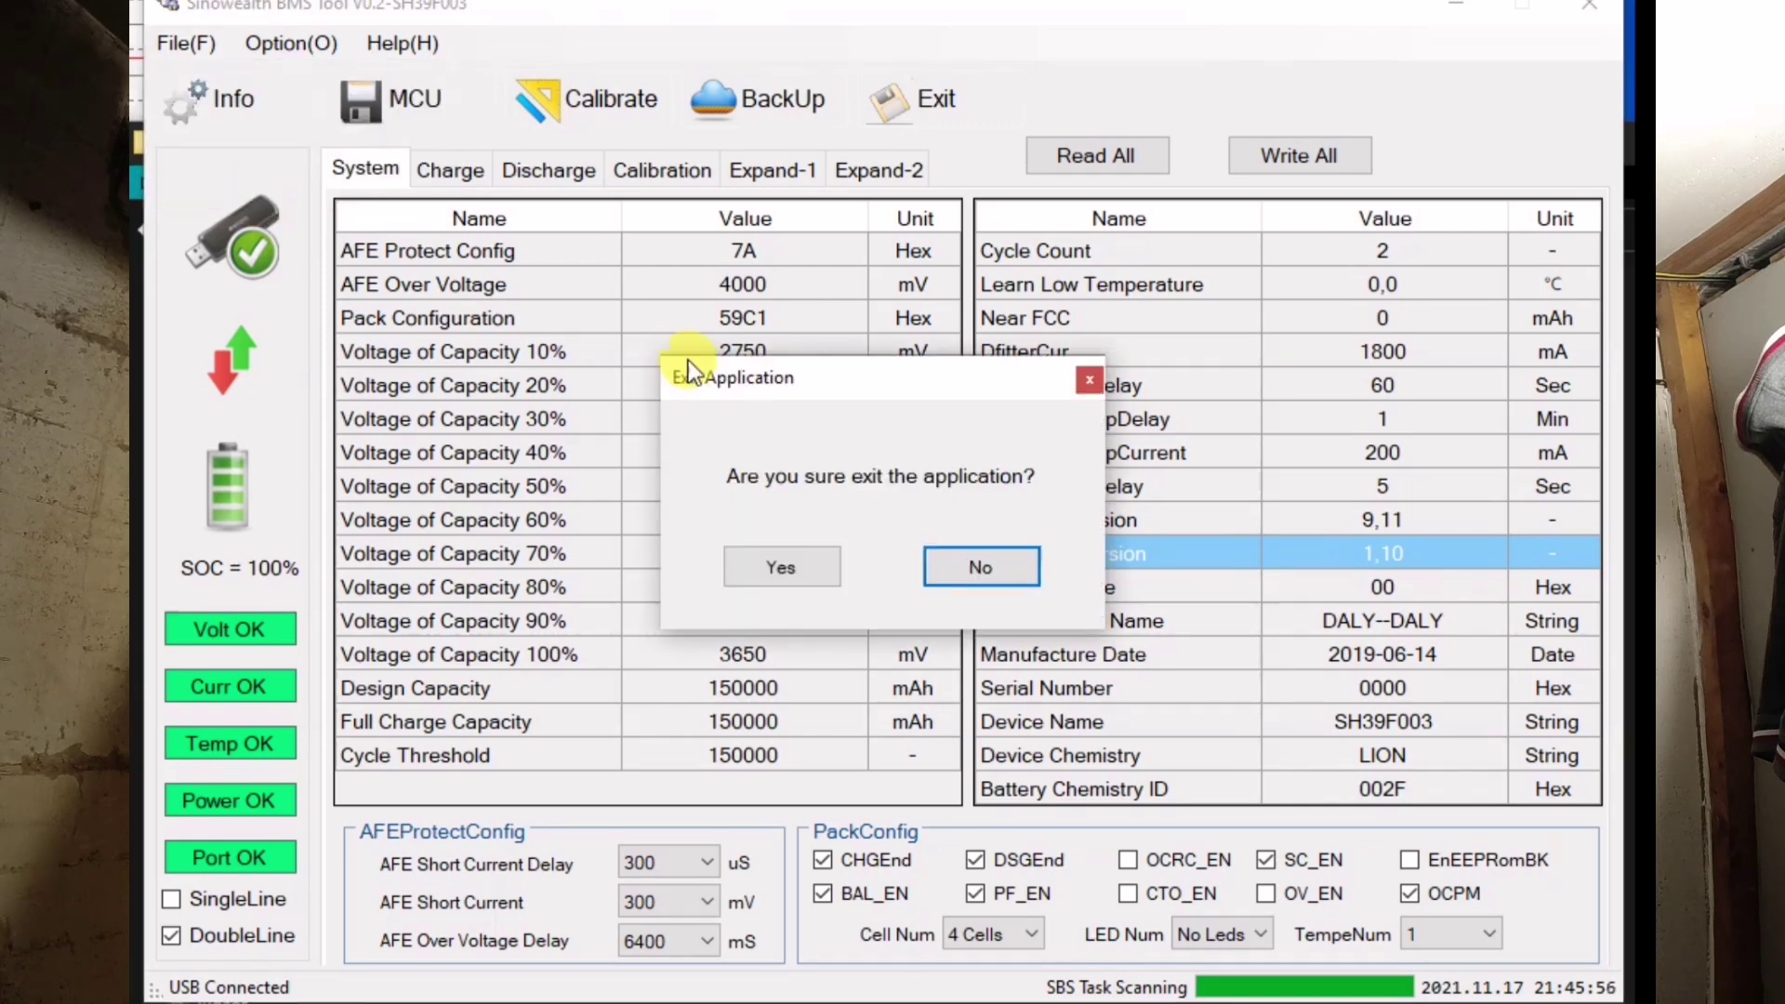
pyautogui.click(786, 566)
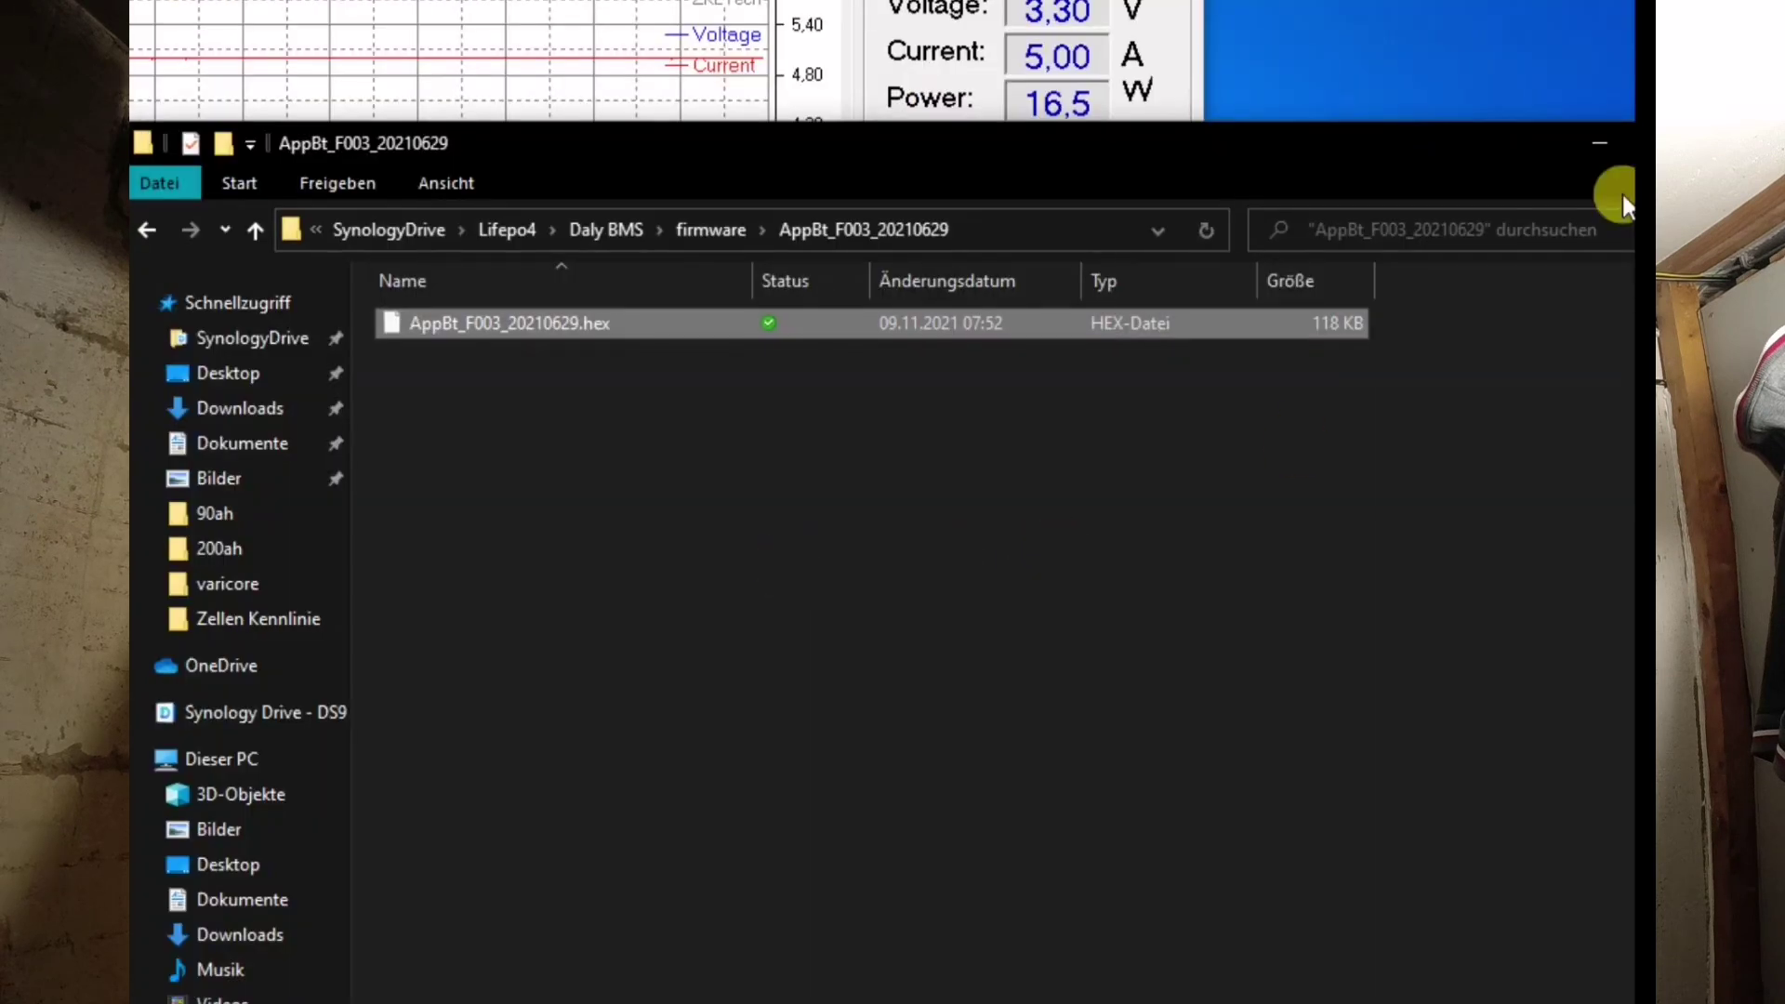
# - Reopen the COM6 serial connection to the SH39F003 and accept the settings
pyautogui.click(1607, 141)
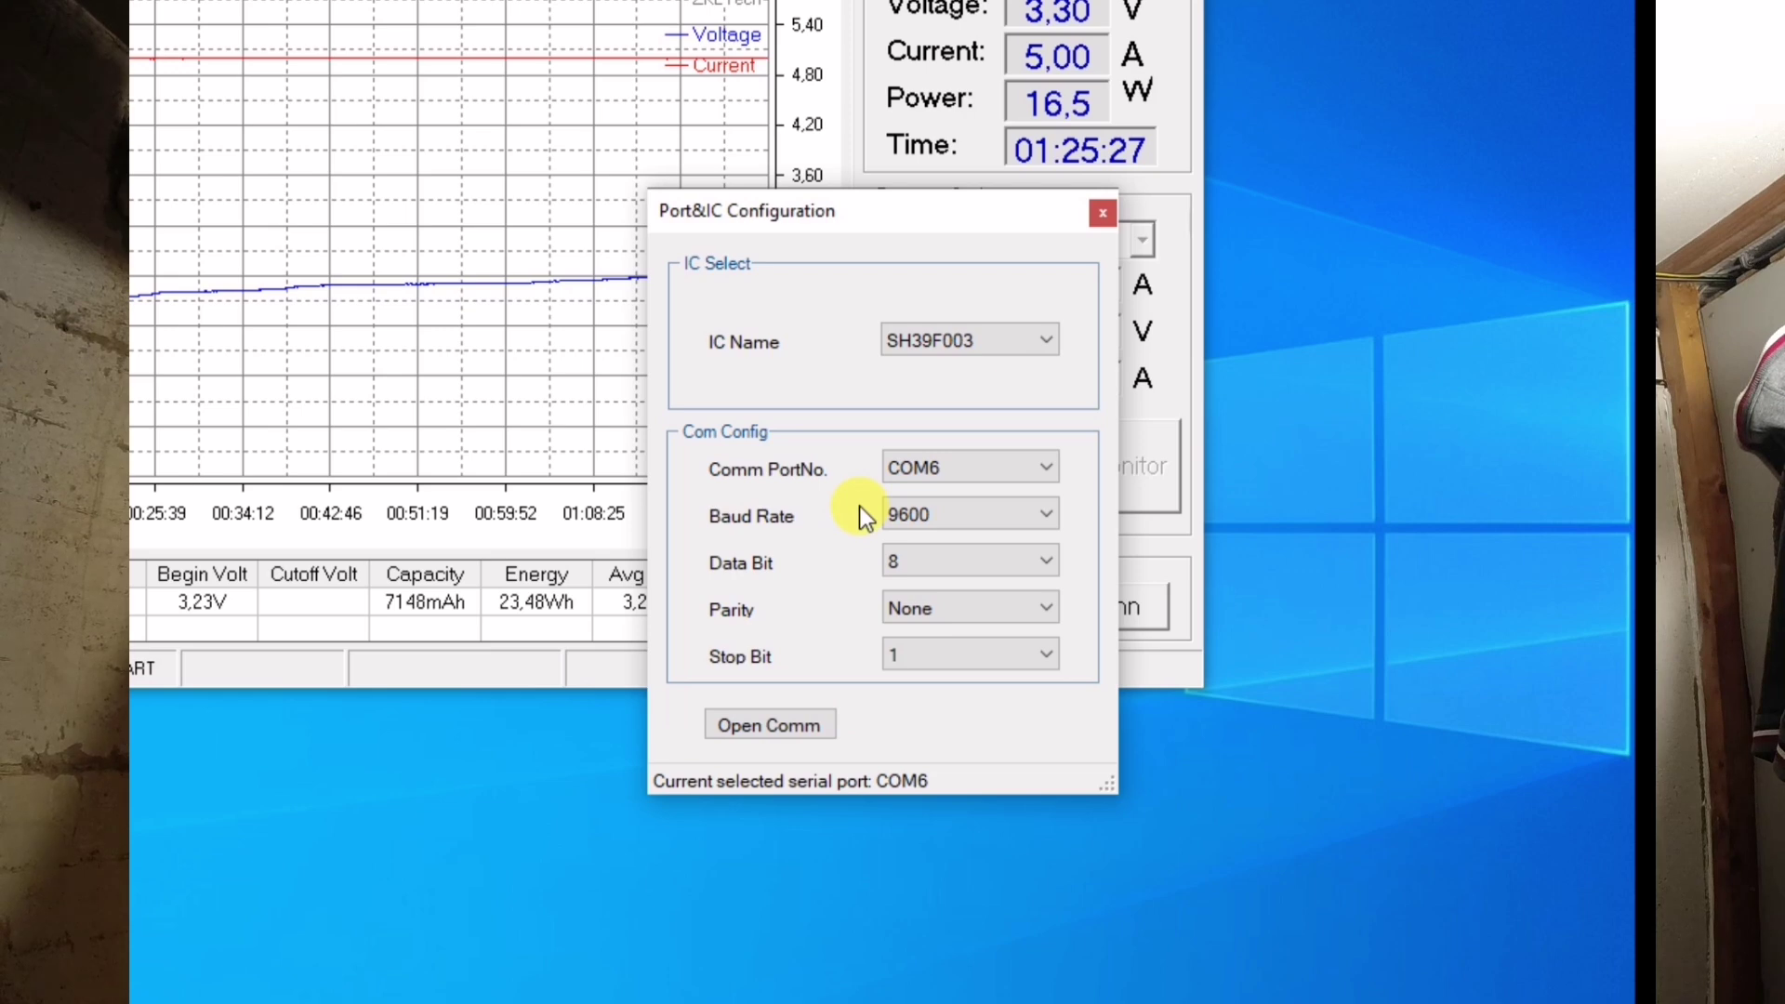
pyautogui.click(770, 727)
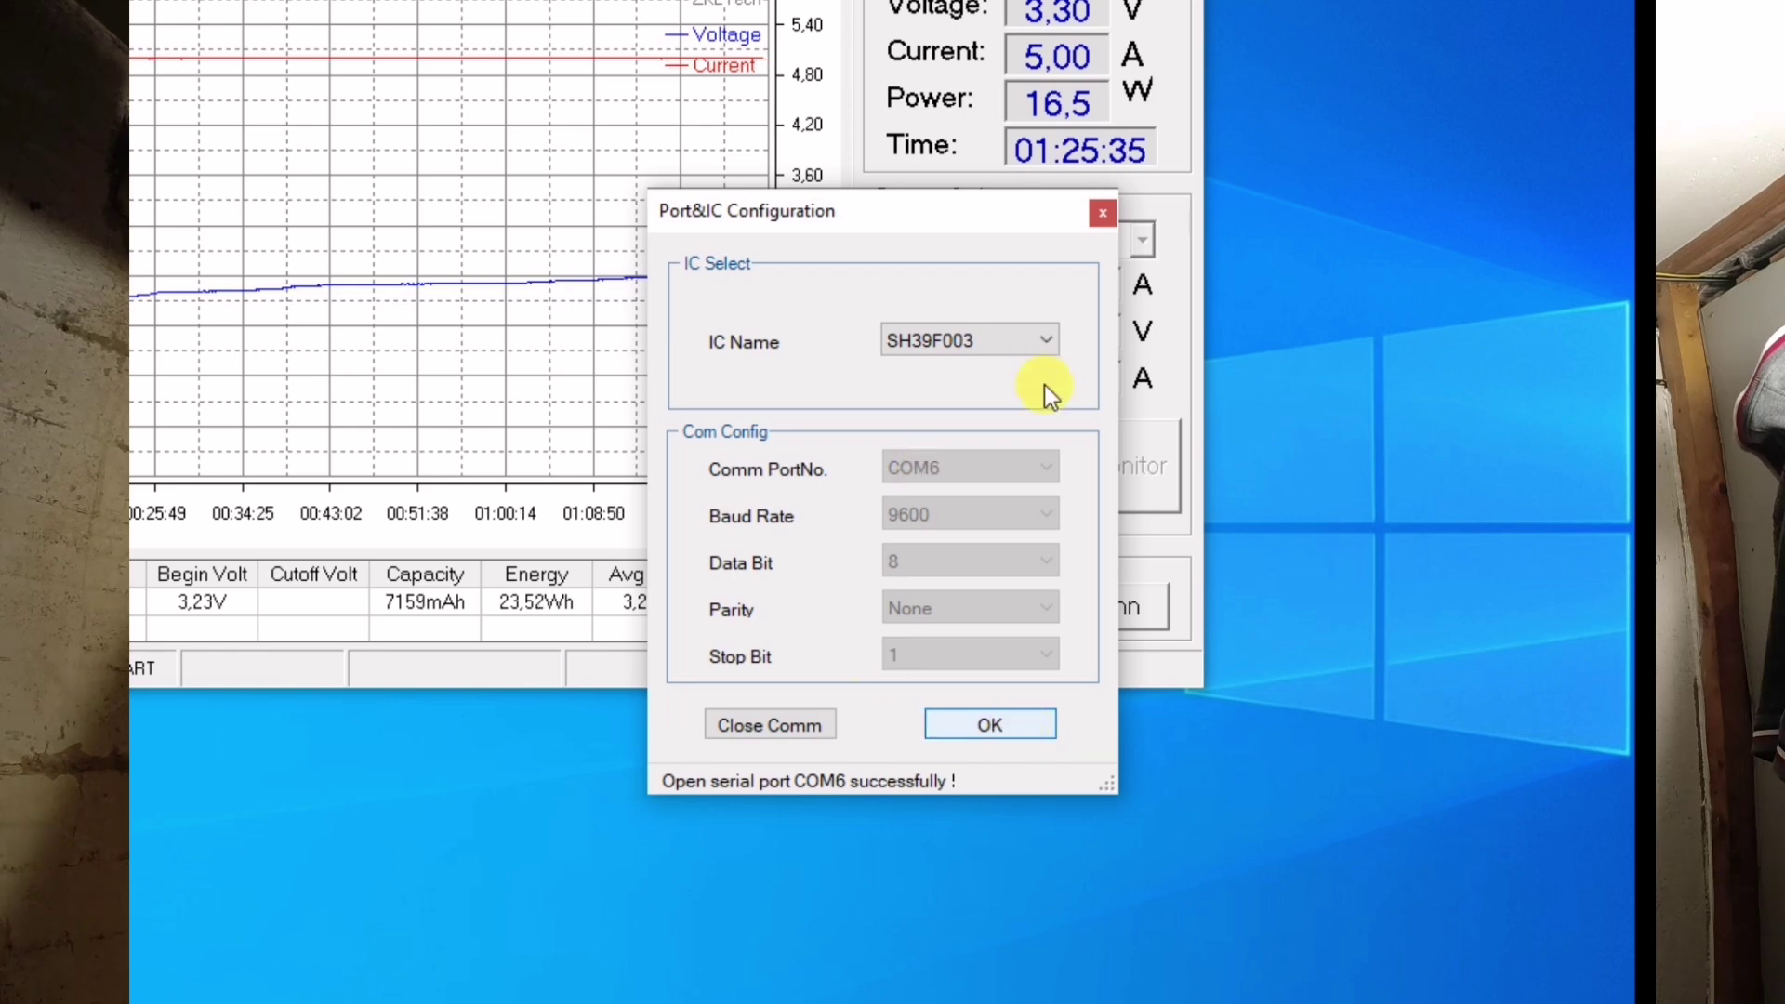
pyautogui.click(1027, 724)
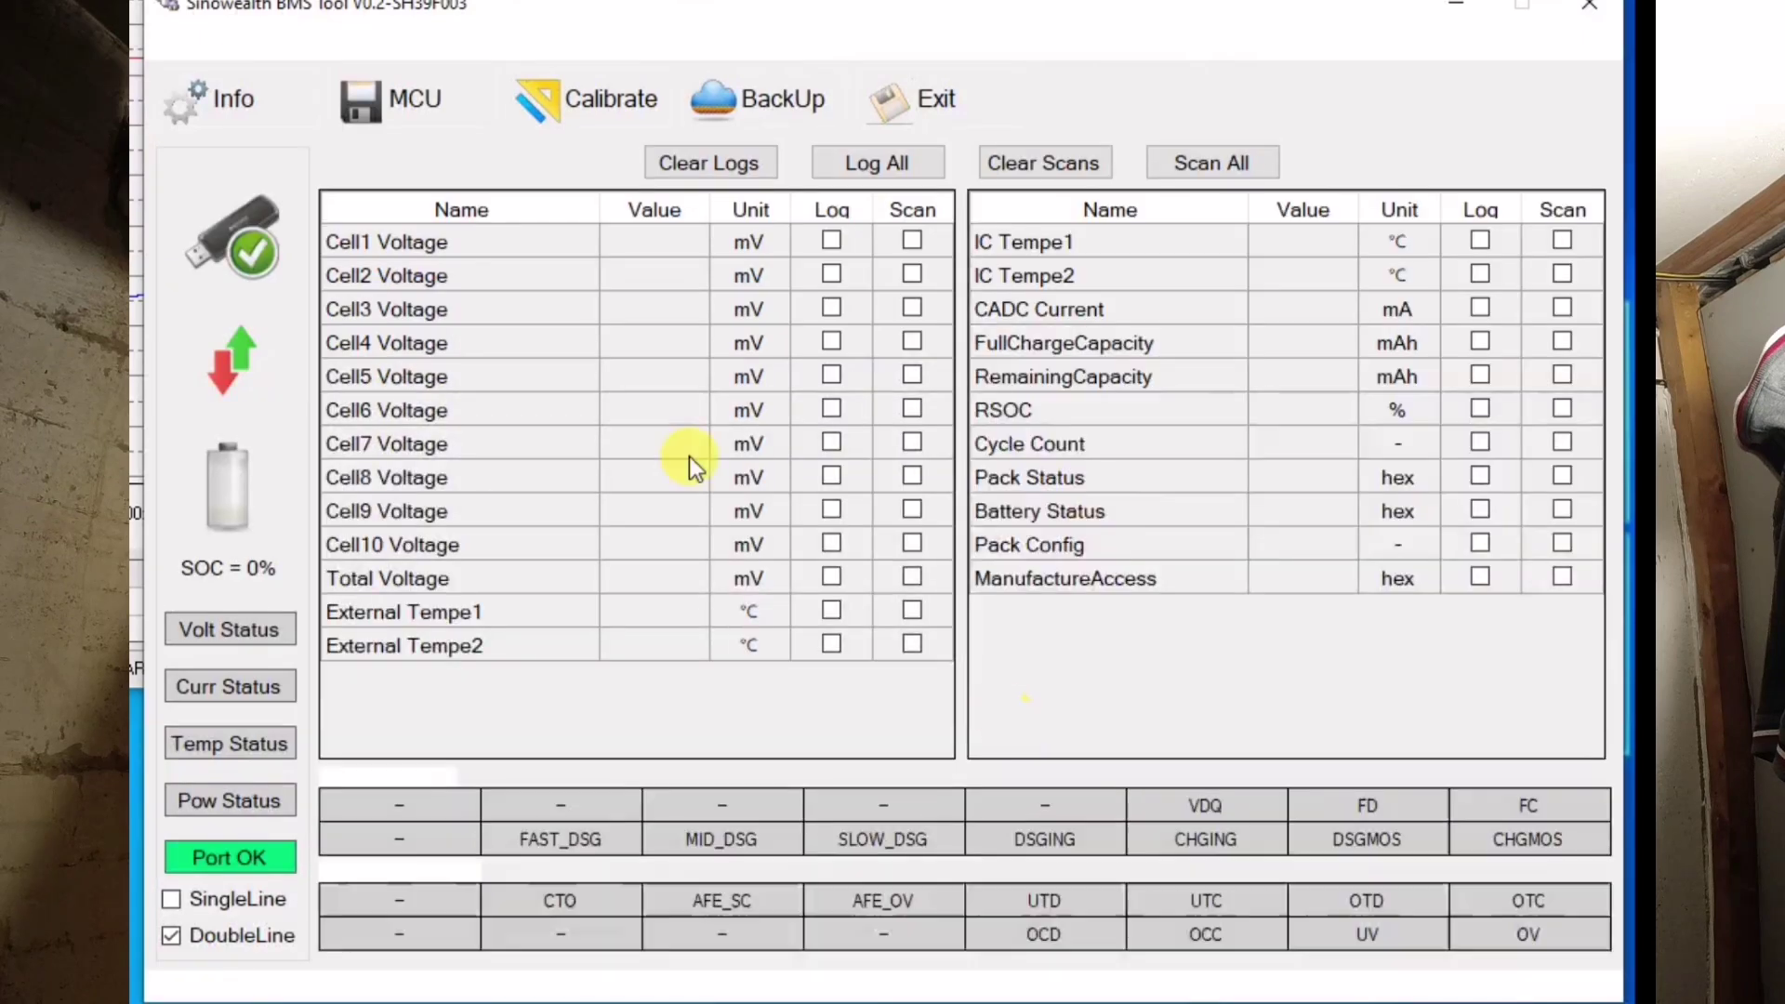
# - Read all stored BMS parameters from the MCU page
pyautogui.click(399, 96)
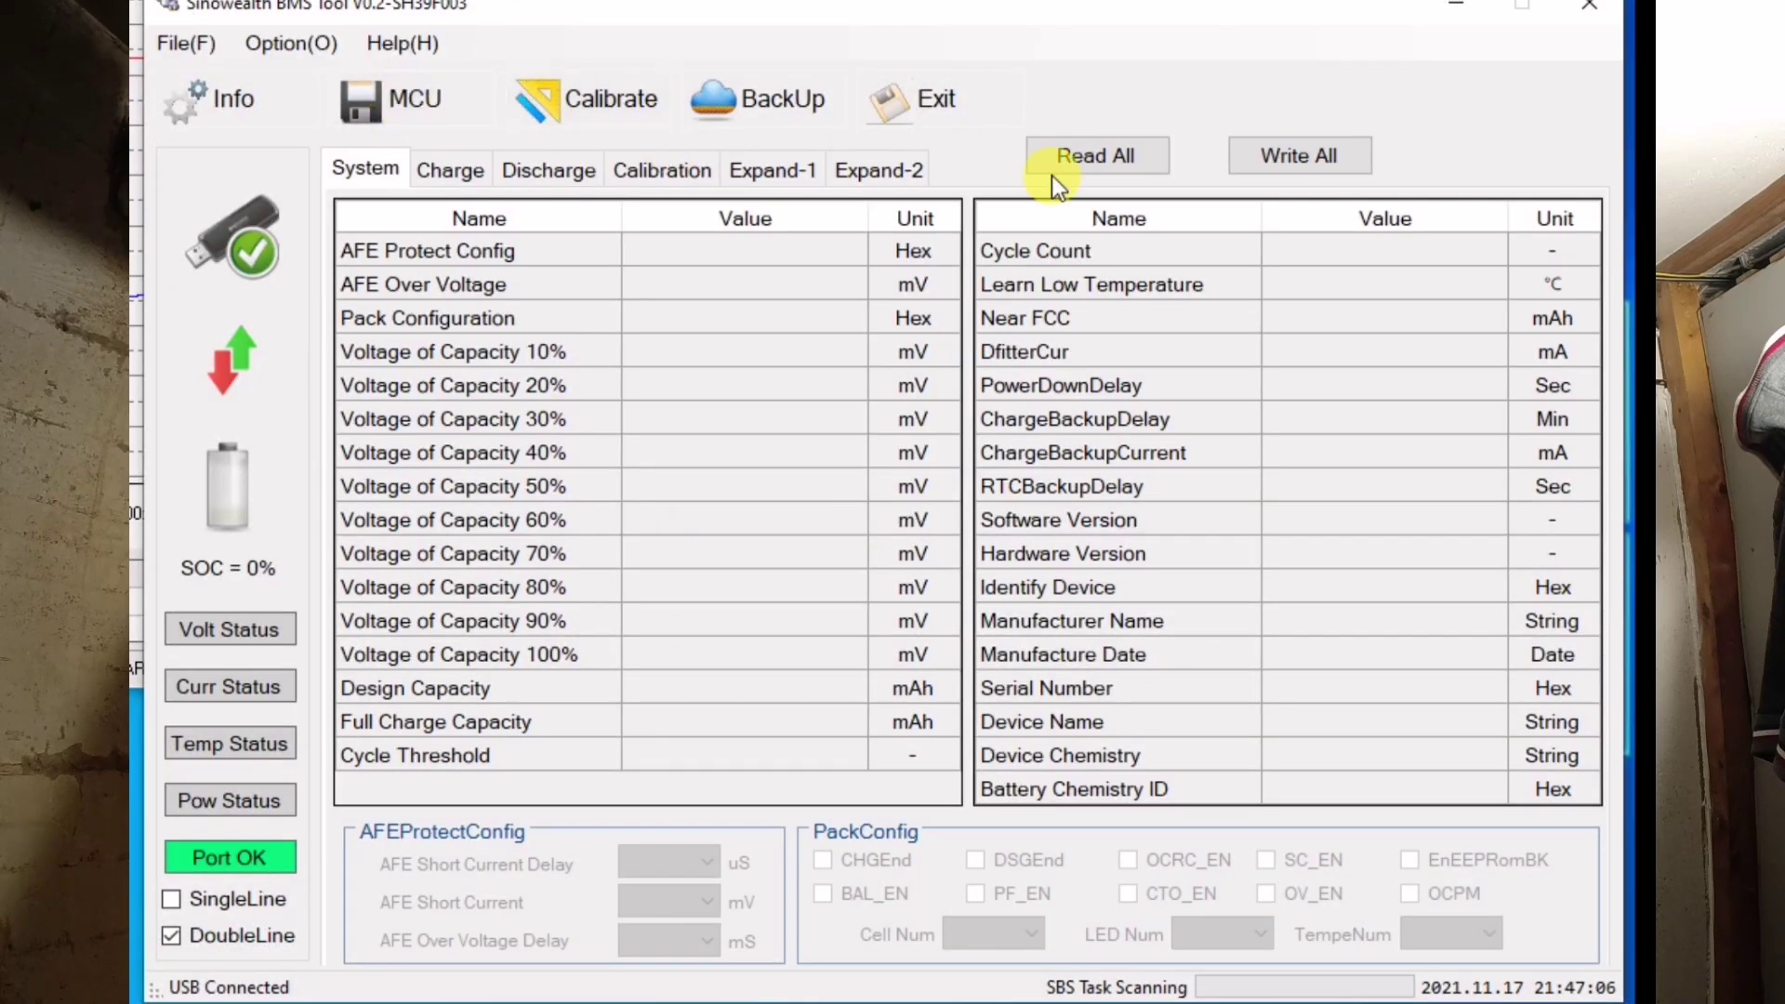
pyautogui.click(1129, 154)
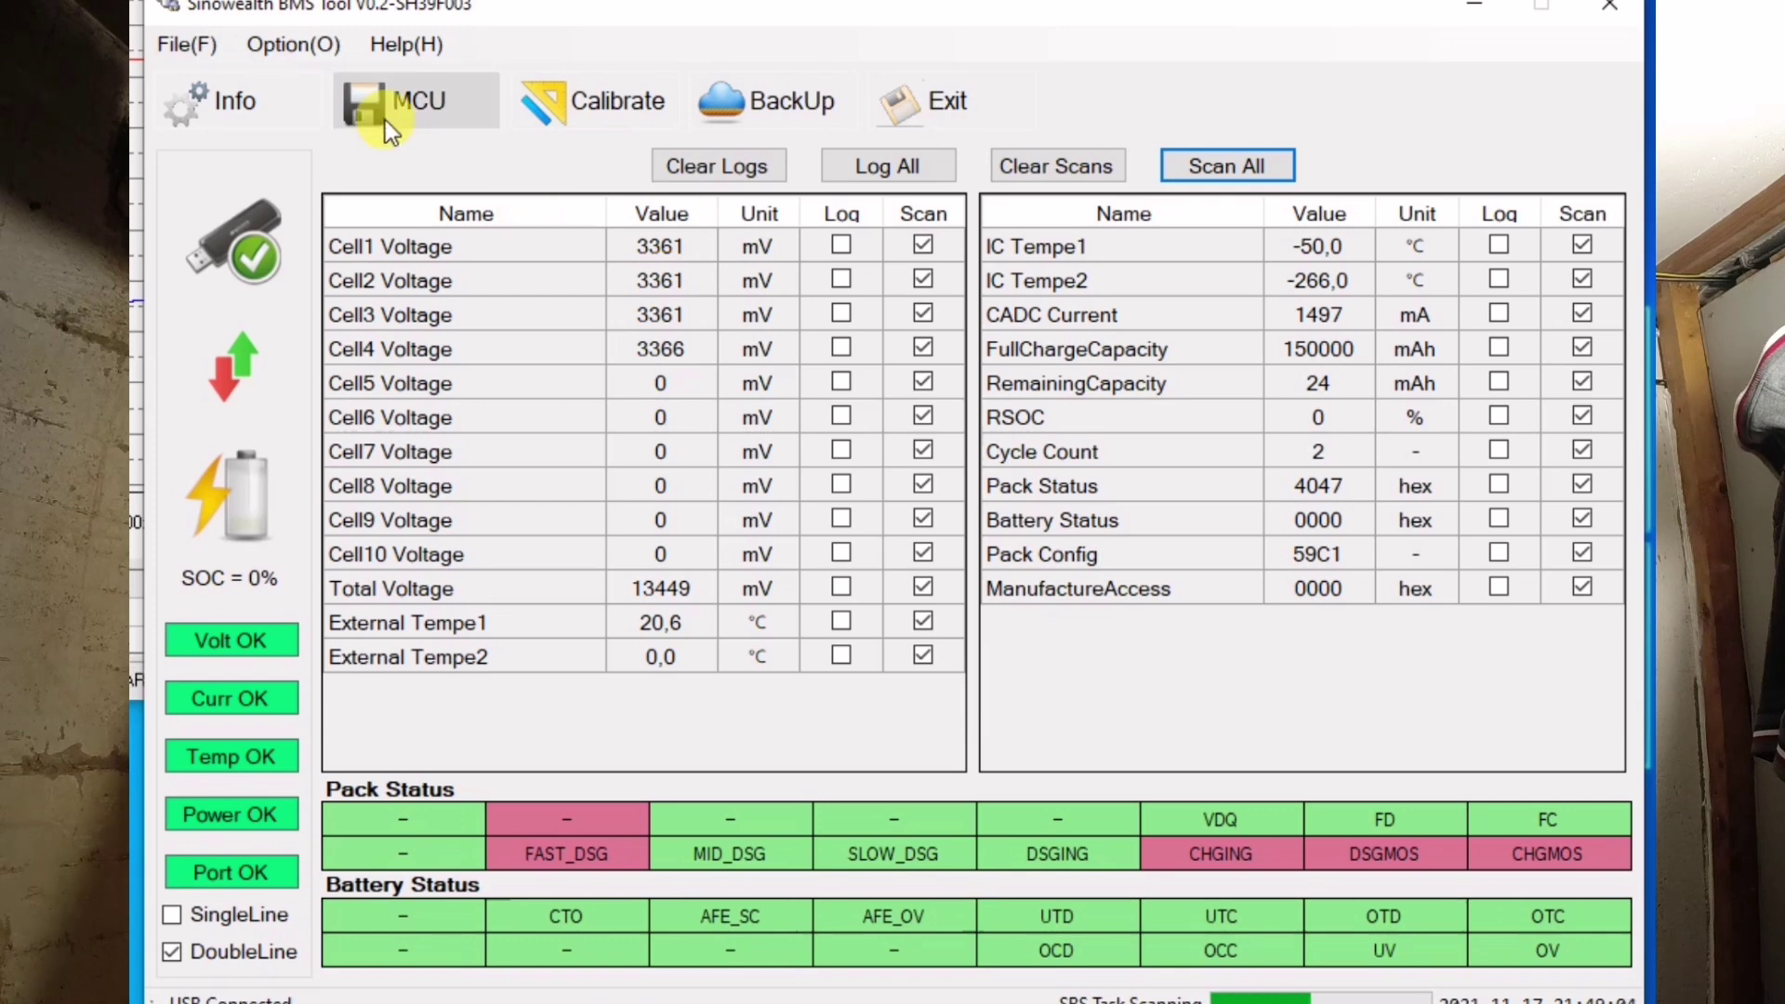
# - Run Zero Current calibration twice, accepting each 'Calibration Success!' message
pyautogui.click(578, 103)
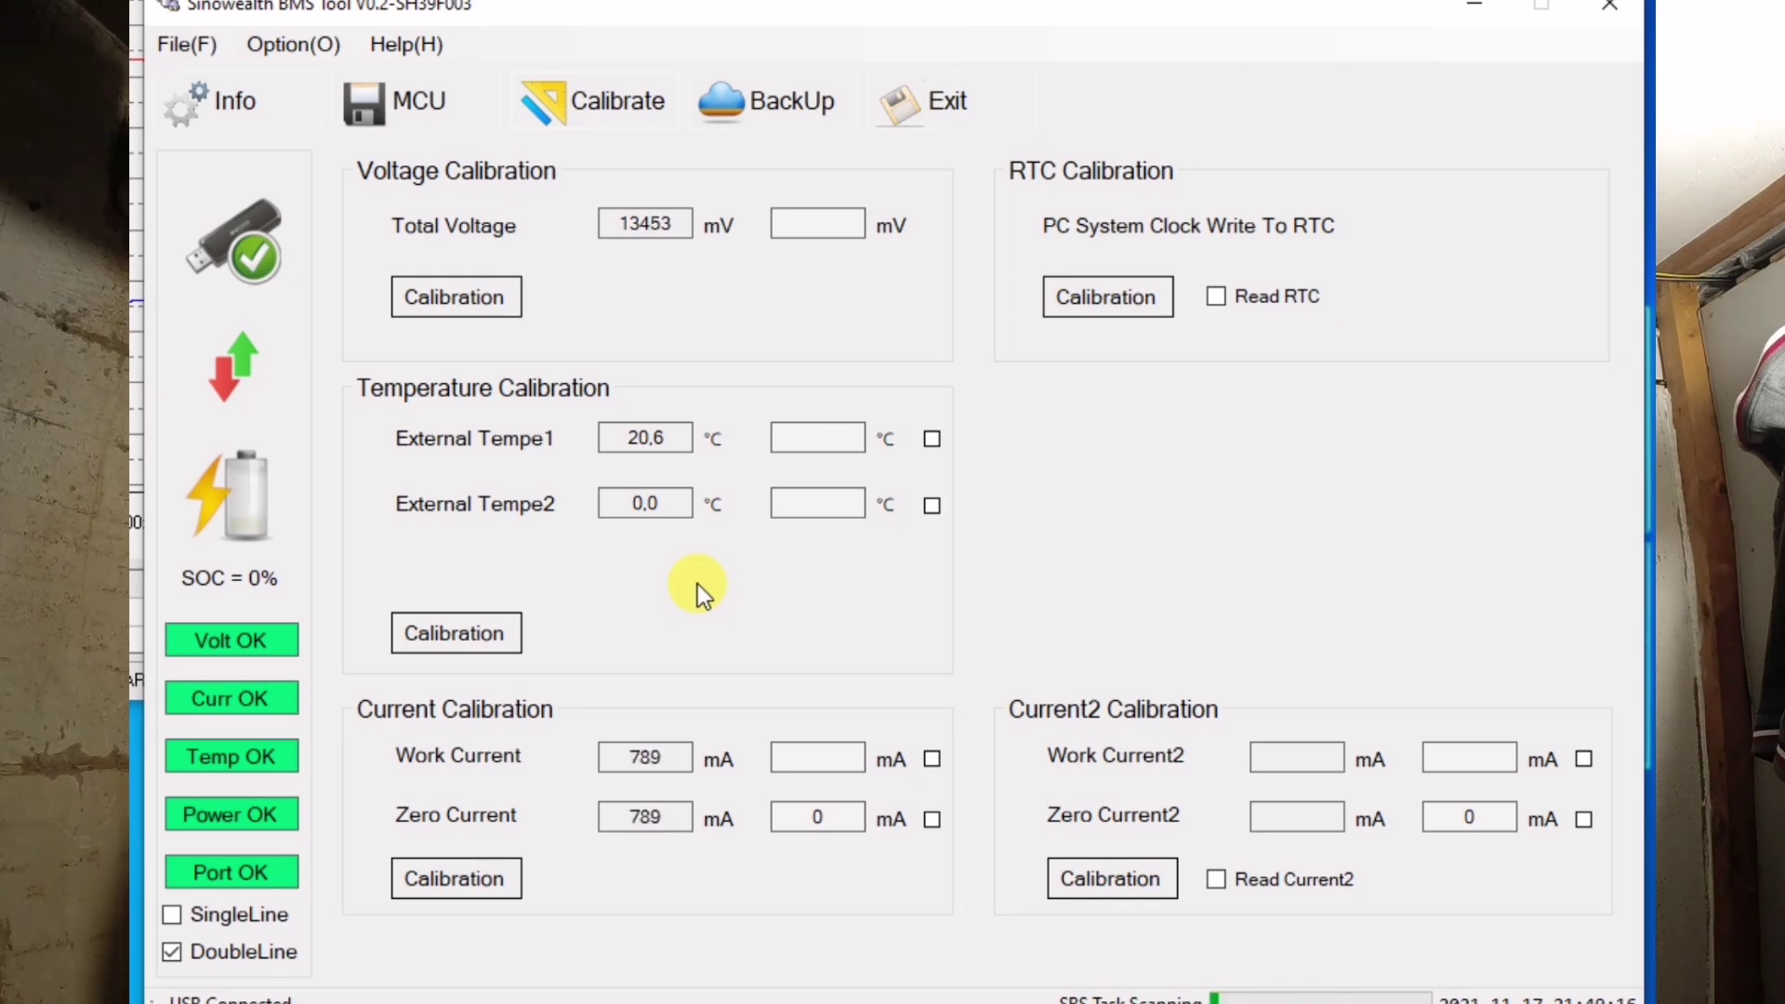
pyautogui.click(937, 819)
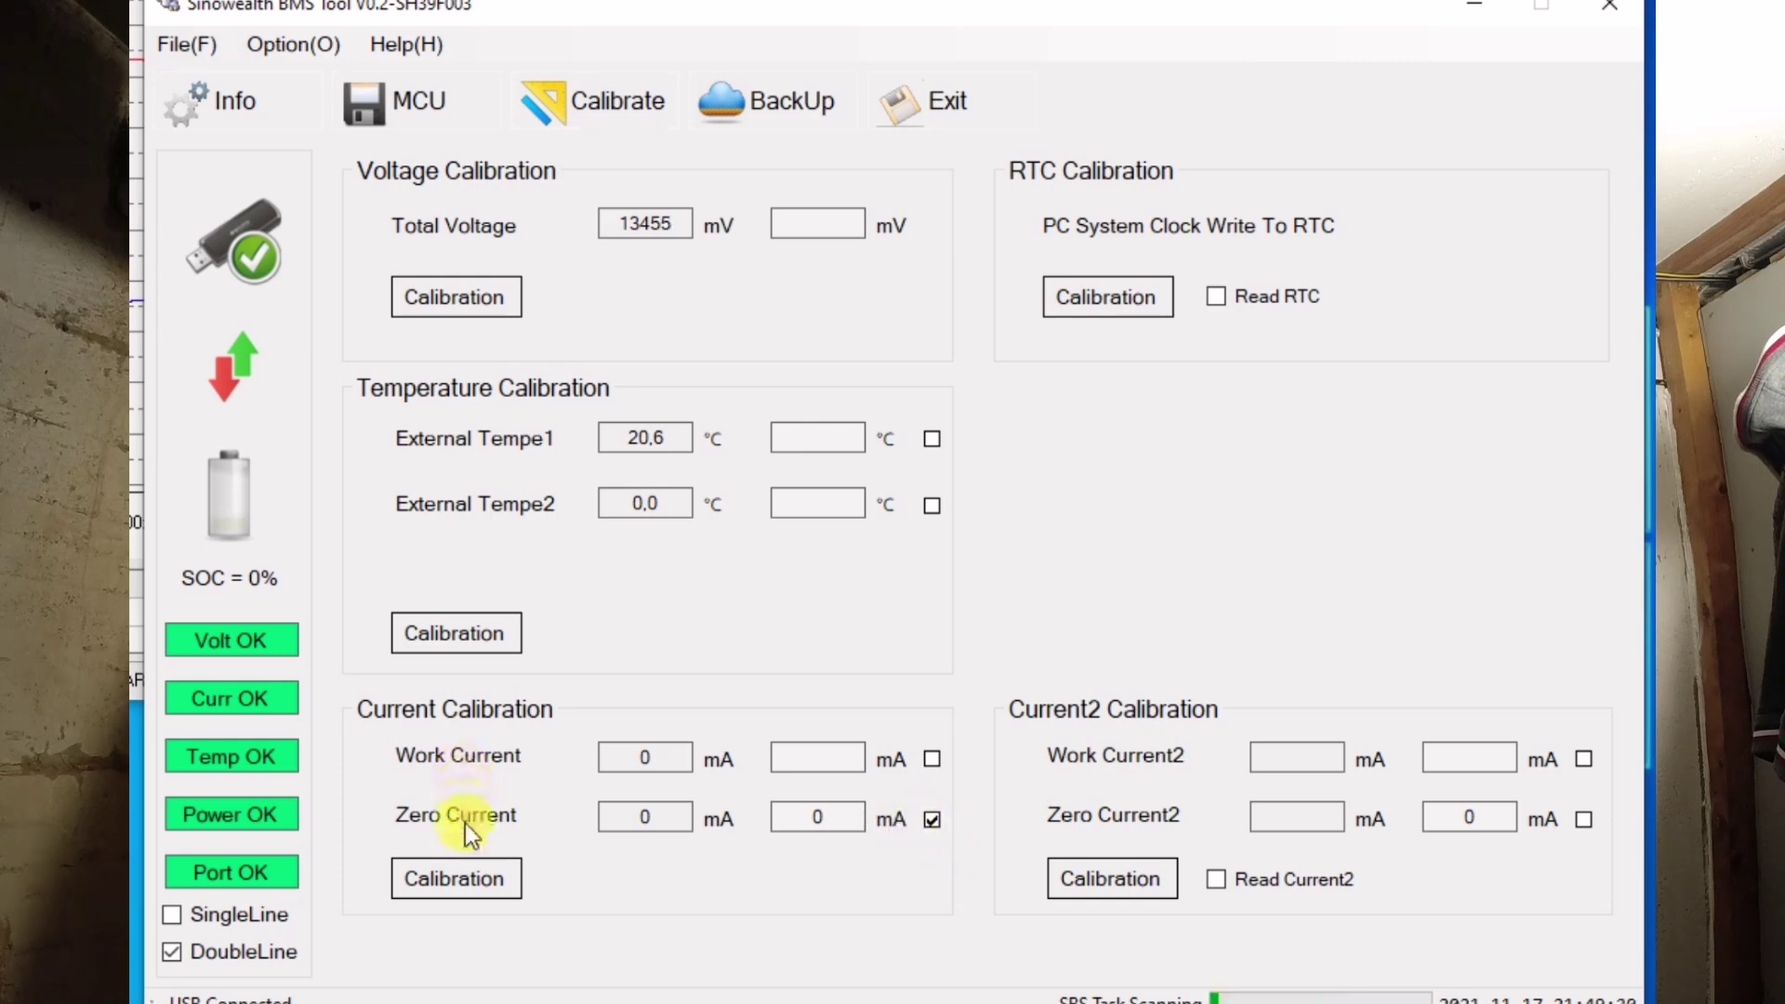
pyautogui.click(495, 879)
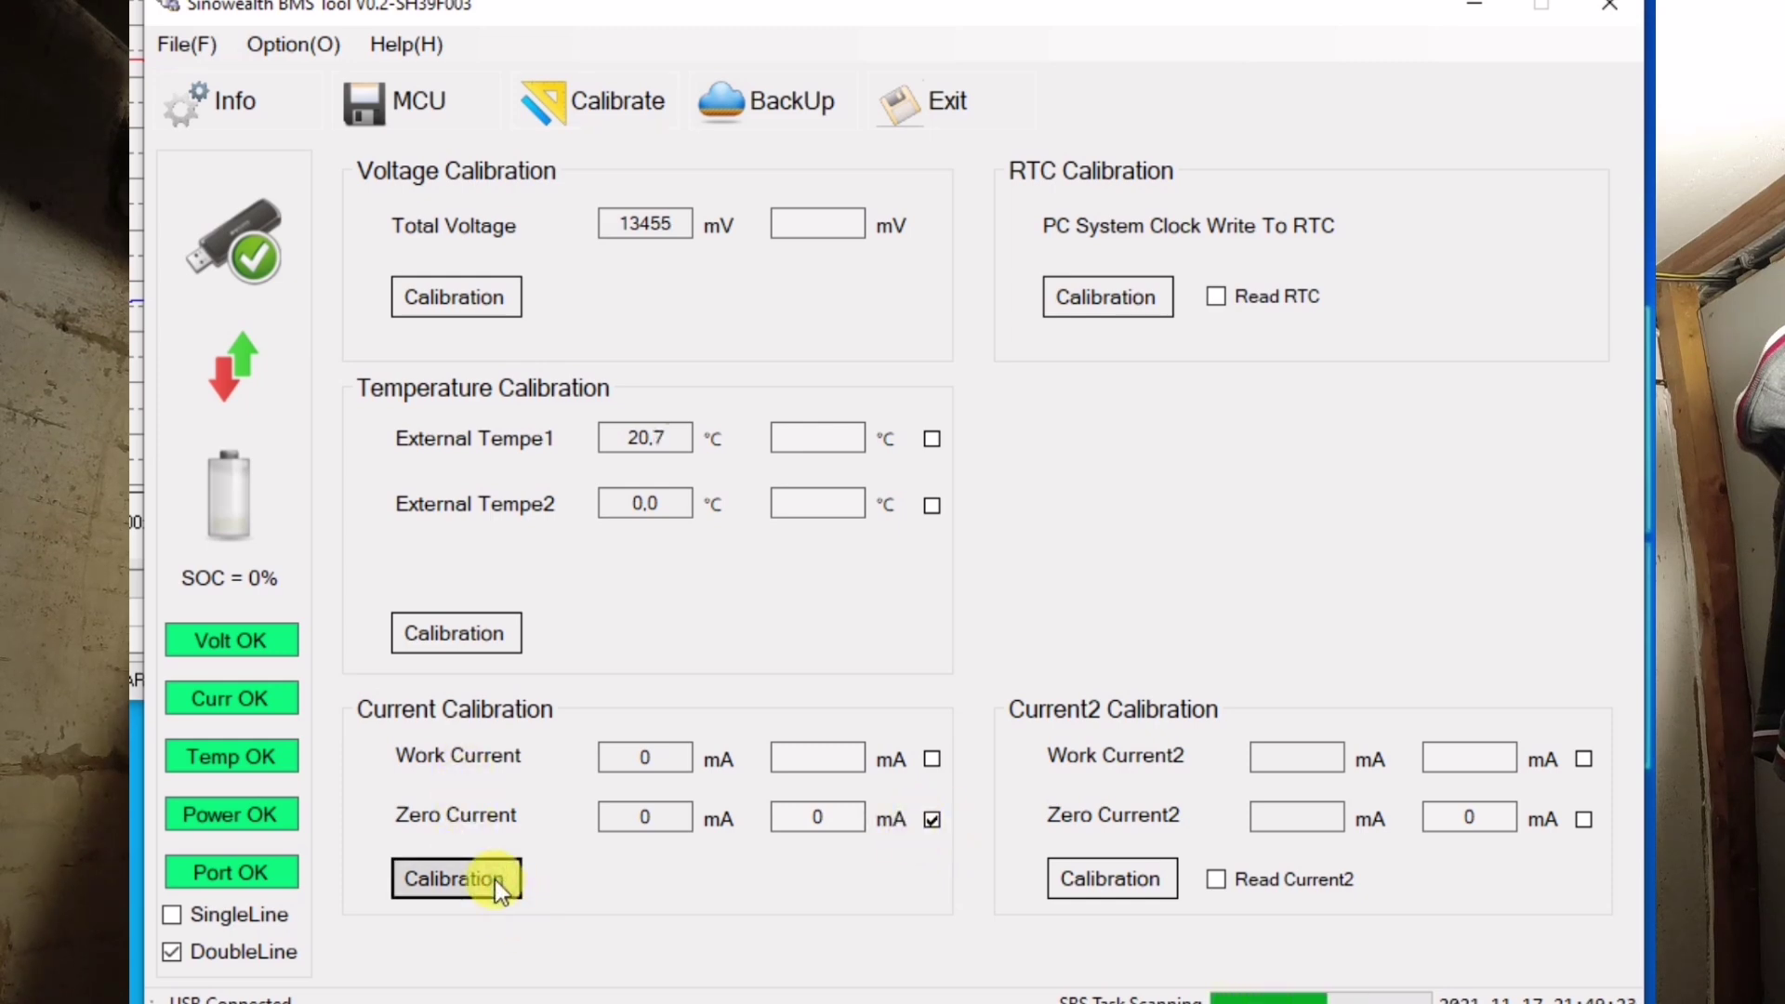
pyautogui.click(1003, 551)
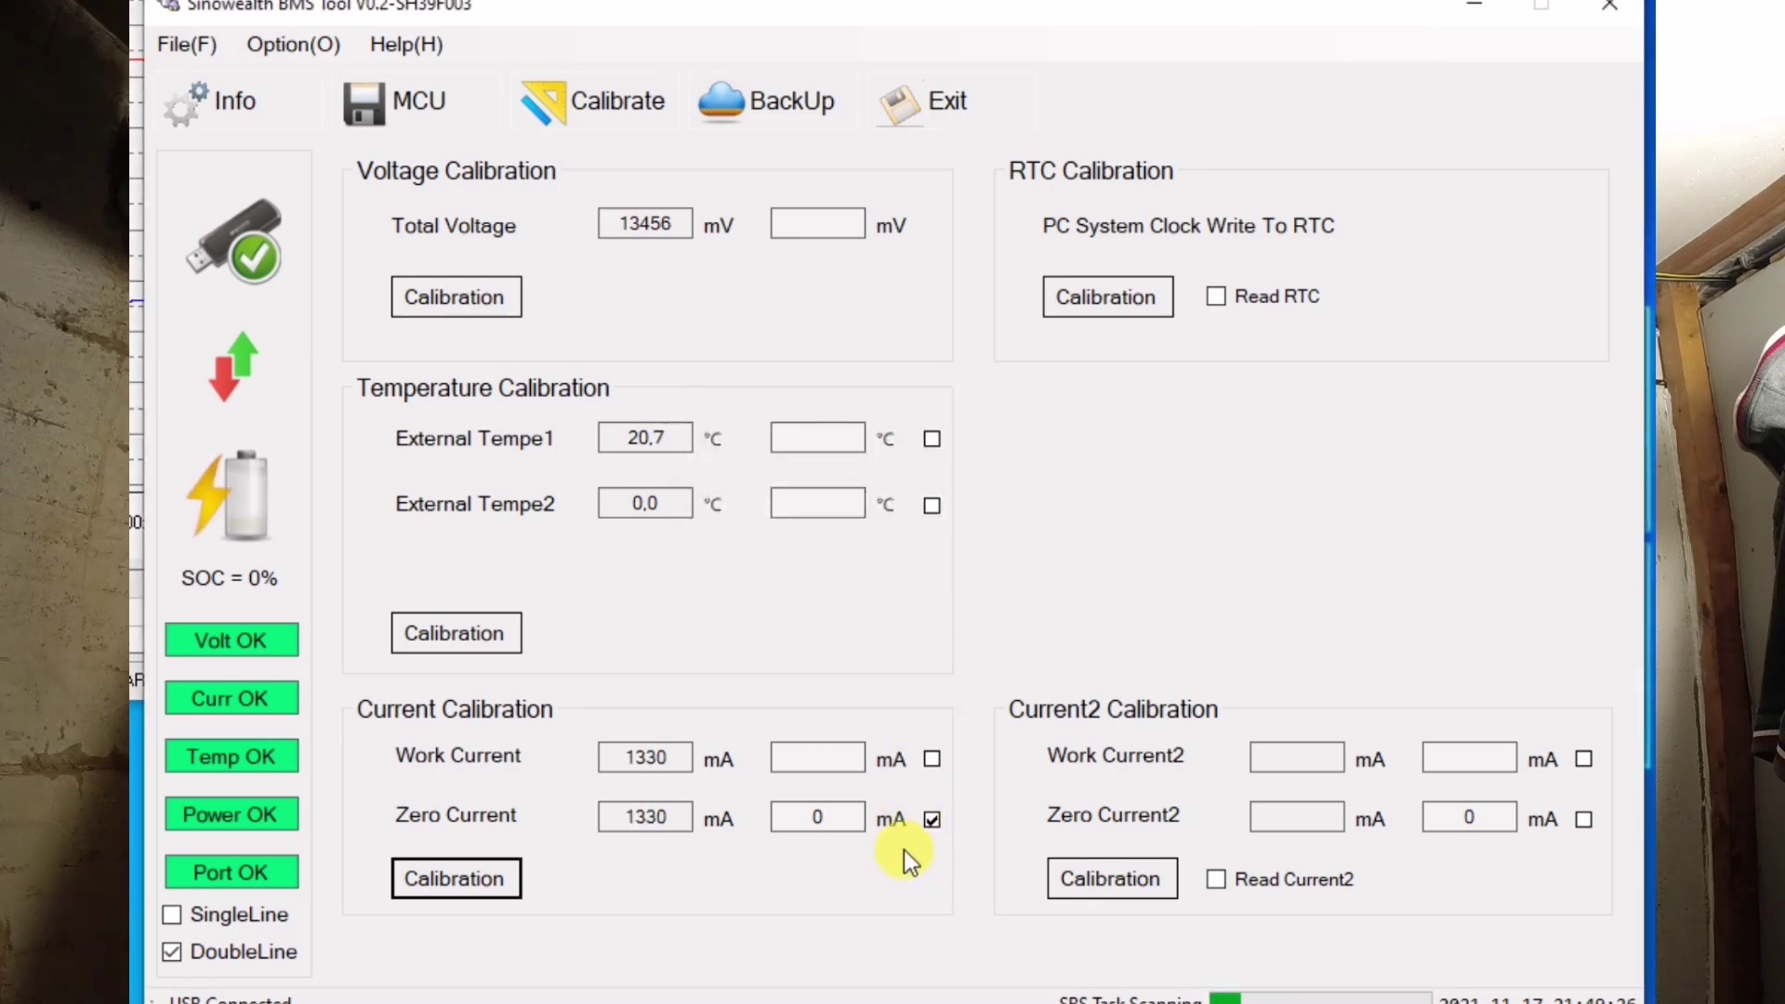
pyautogui.click(470, 874)
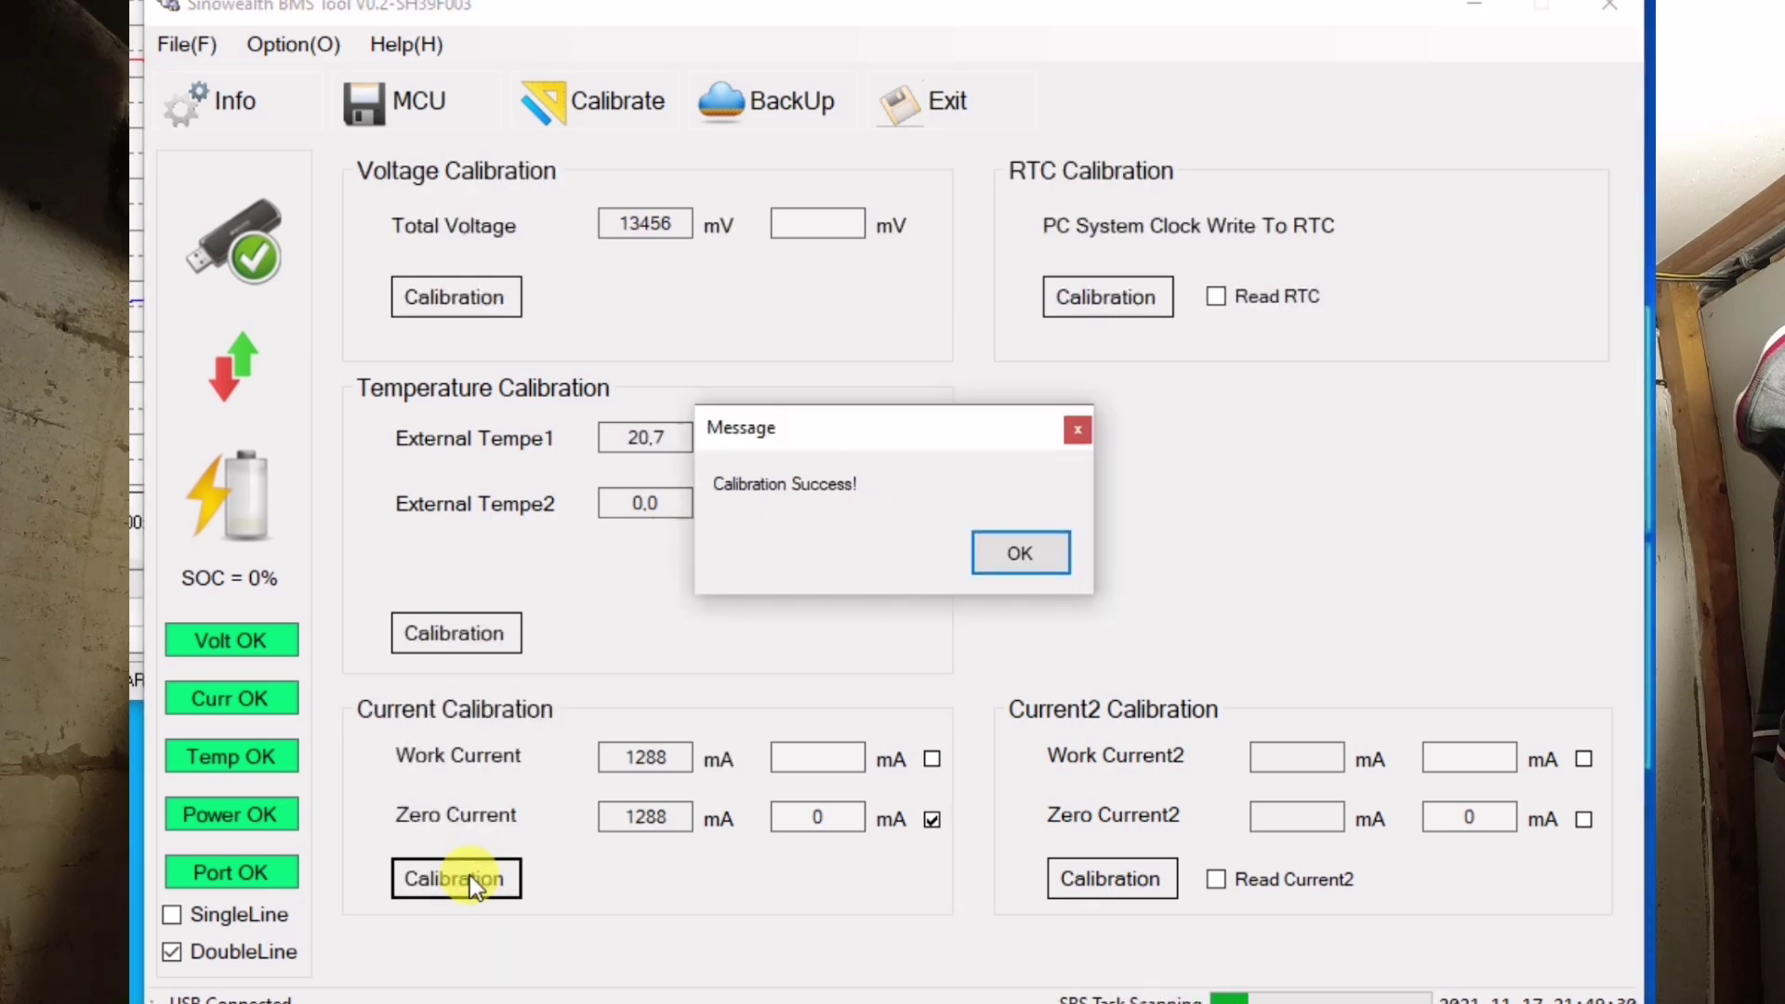
pyautogui.click(1023, 556)
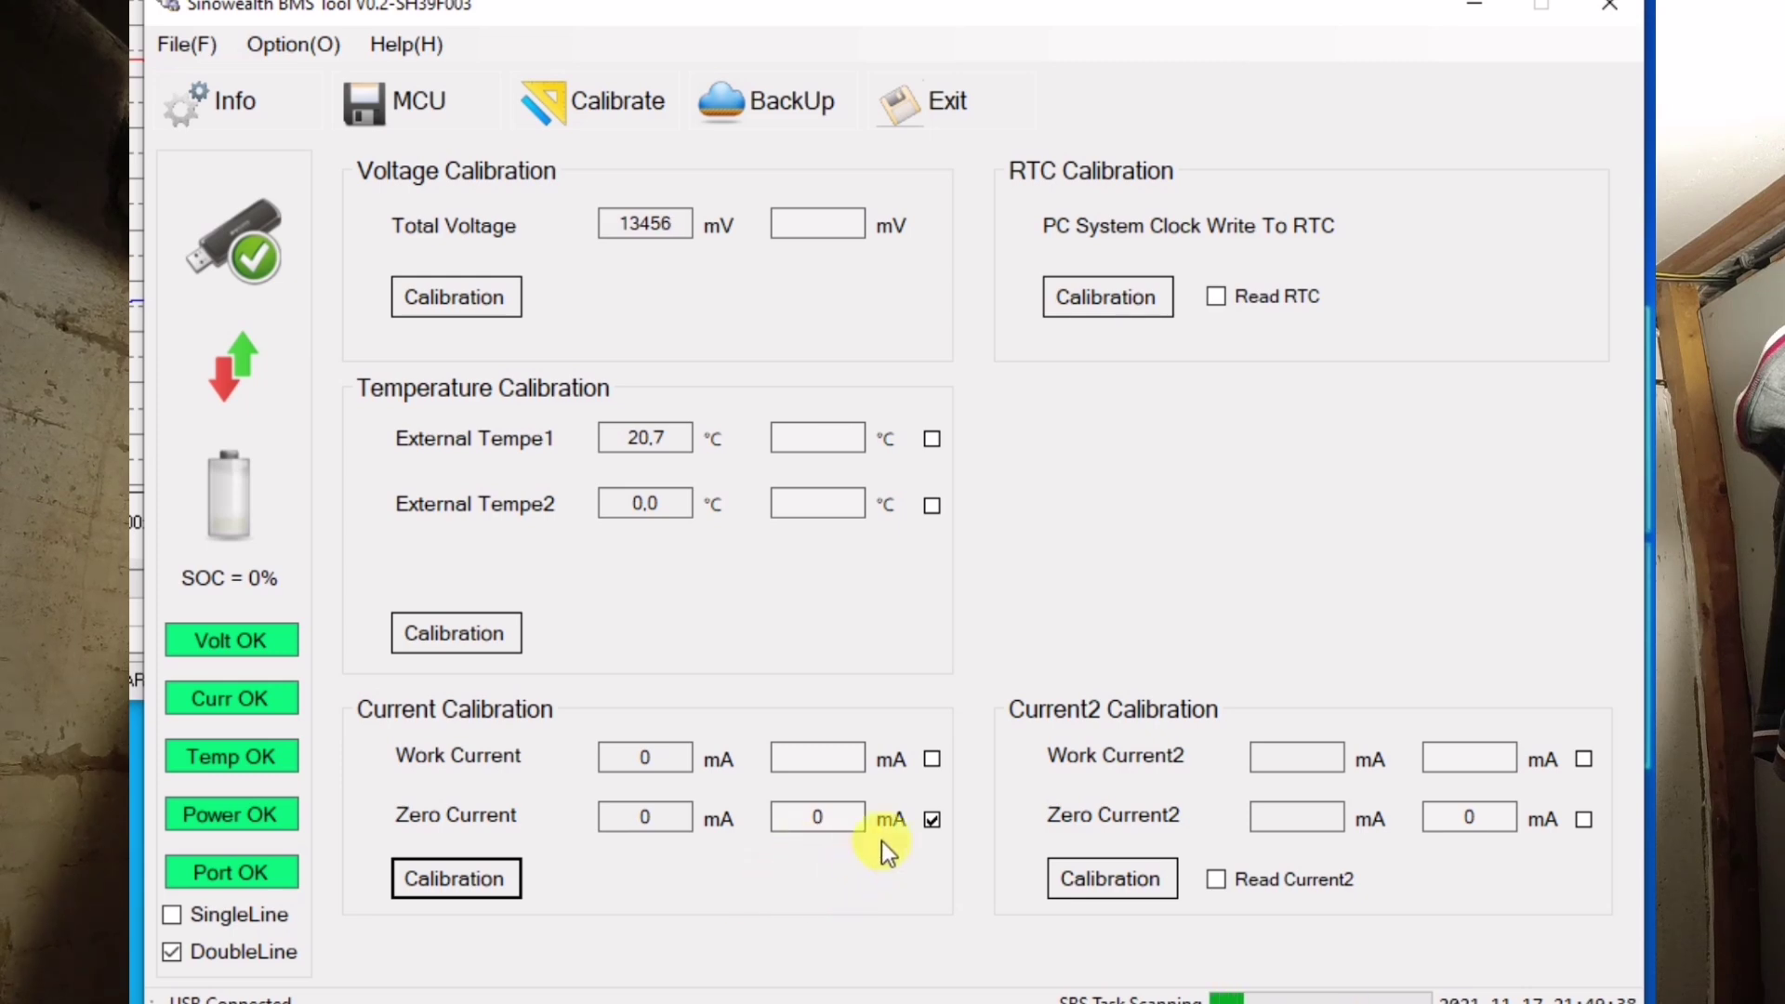
# - Switch to Work Current, enter -1200 mA, and calibrate twice, confirming each success
pyautogui.click(933, 820)
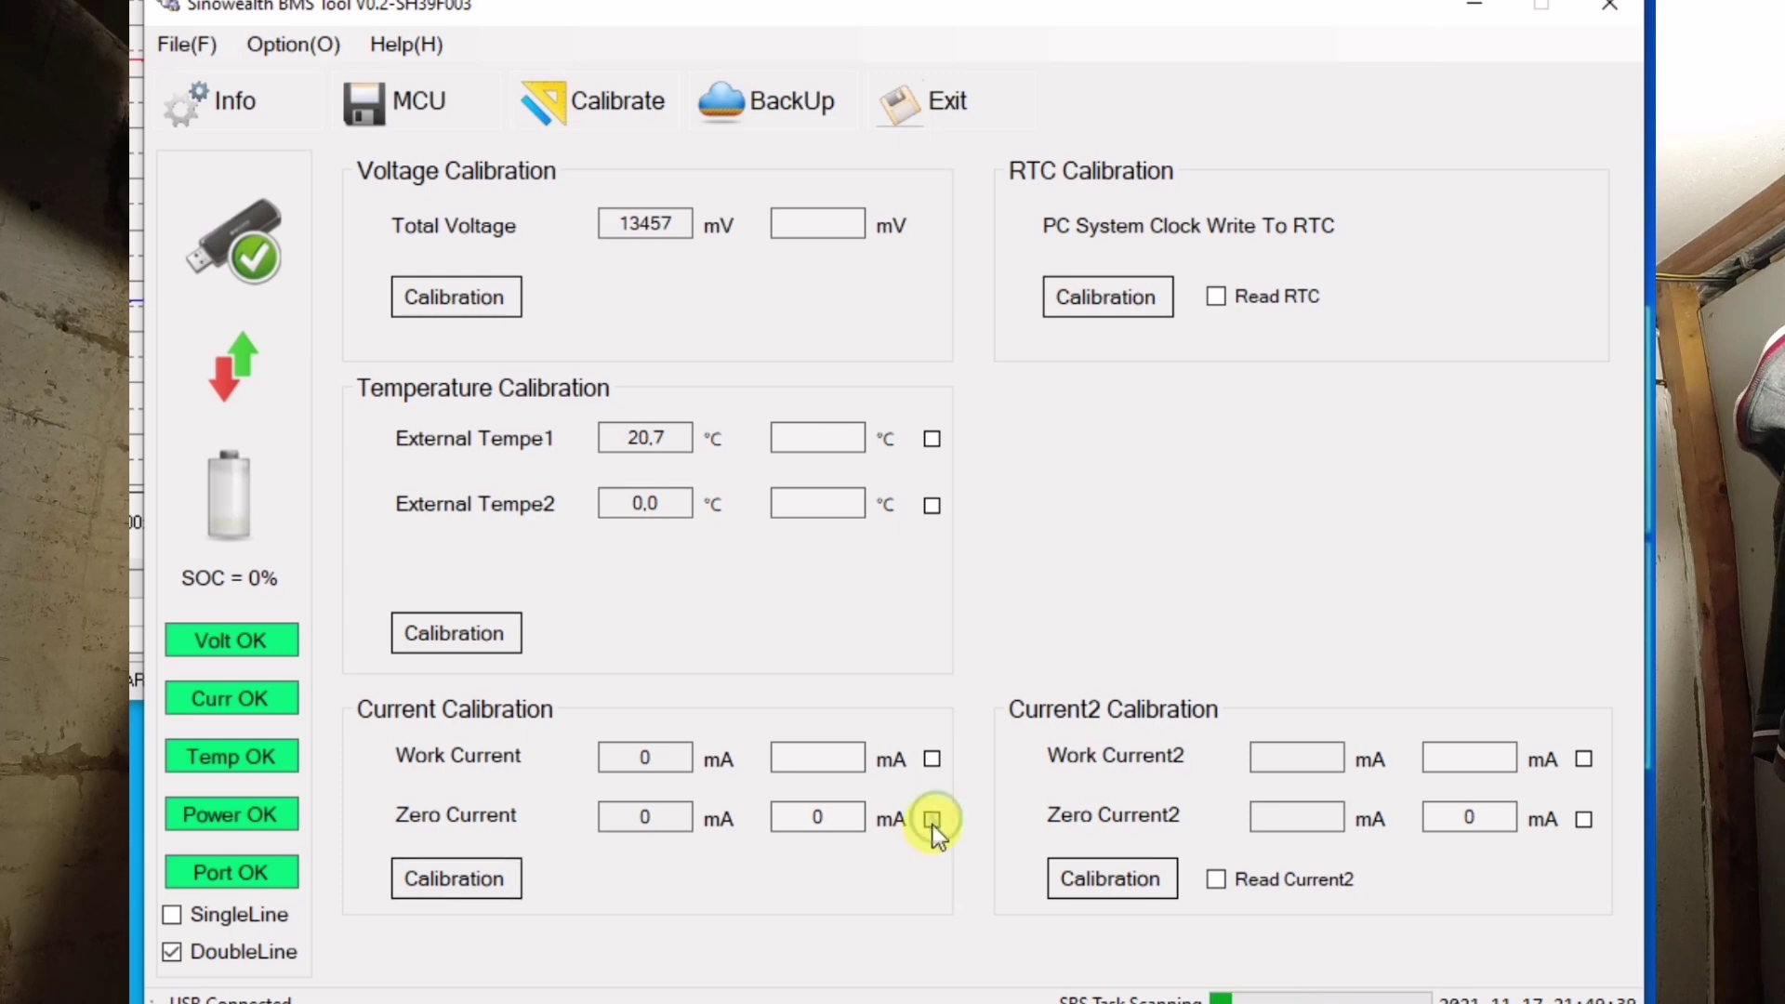
pyautogui.click(933, 761)
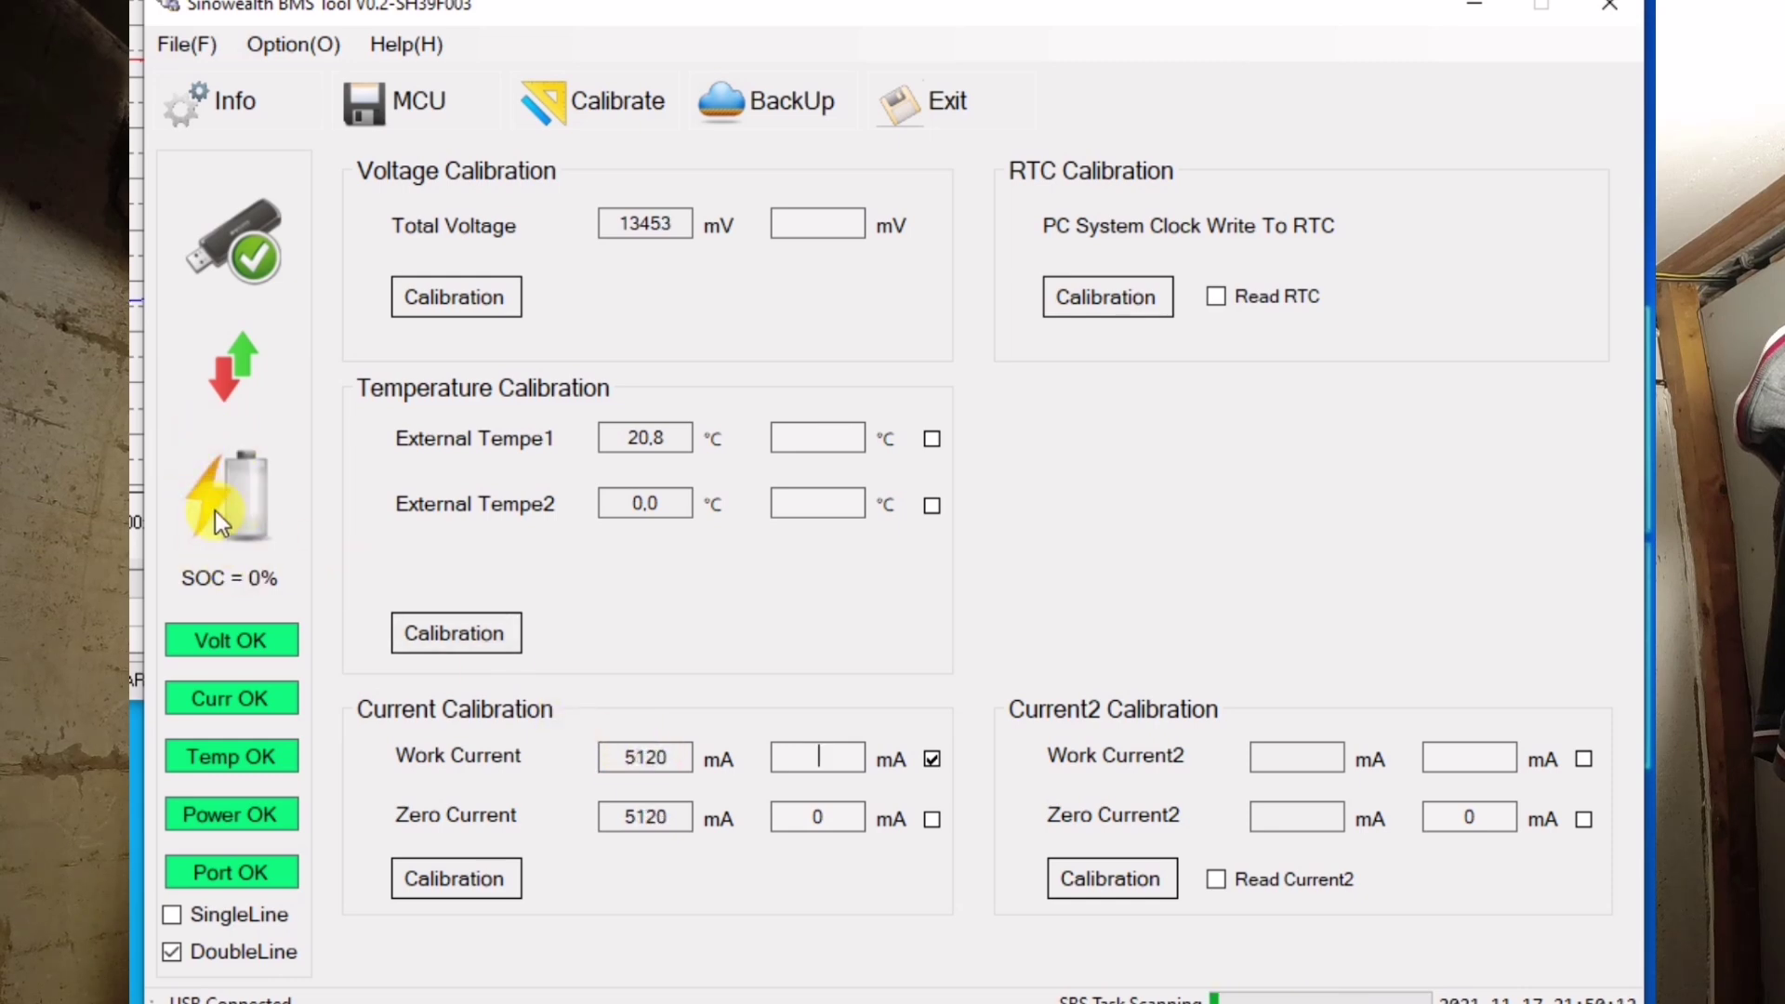
pyautogui.click(822, 751)
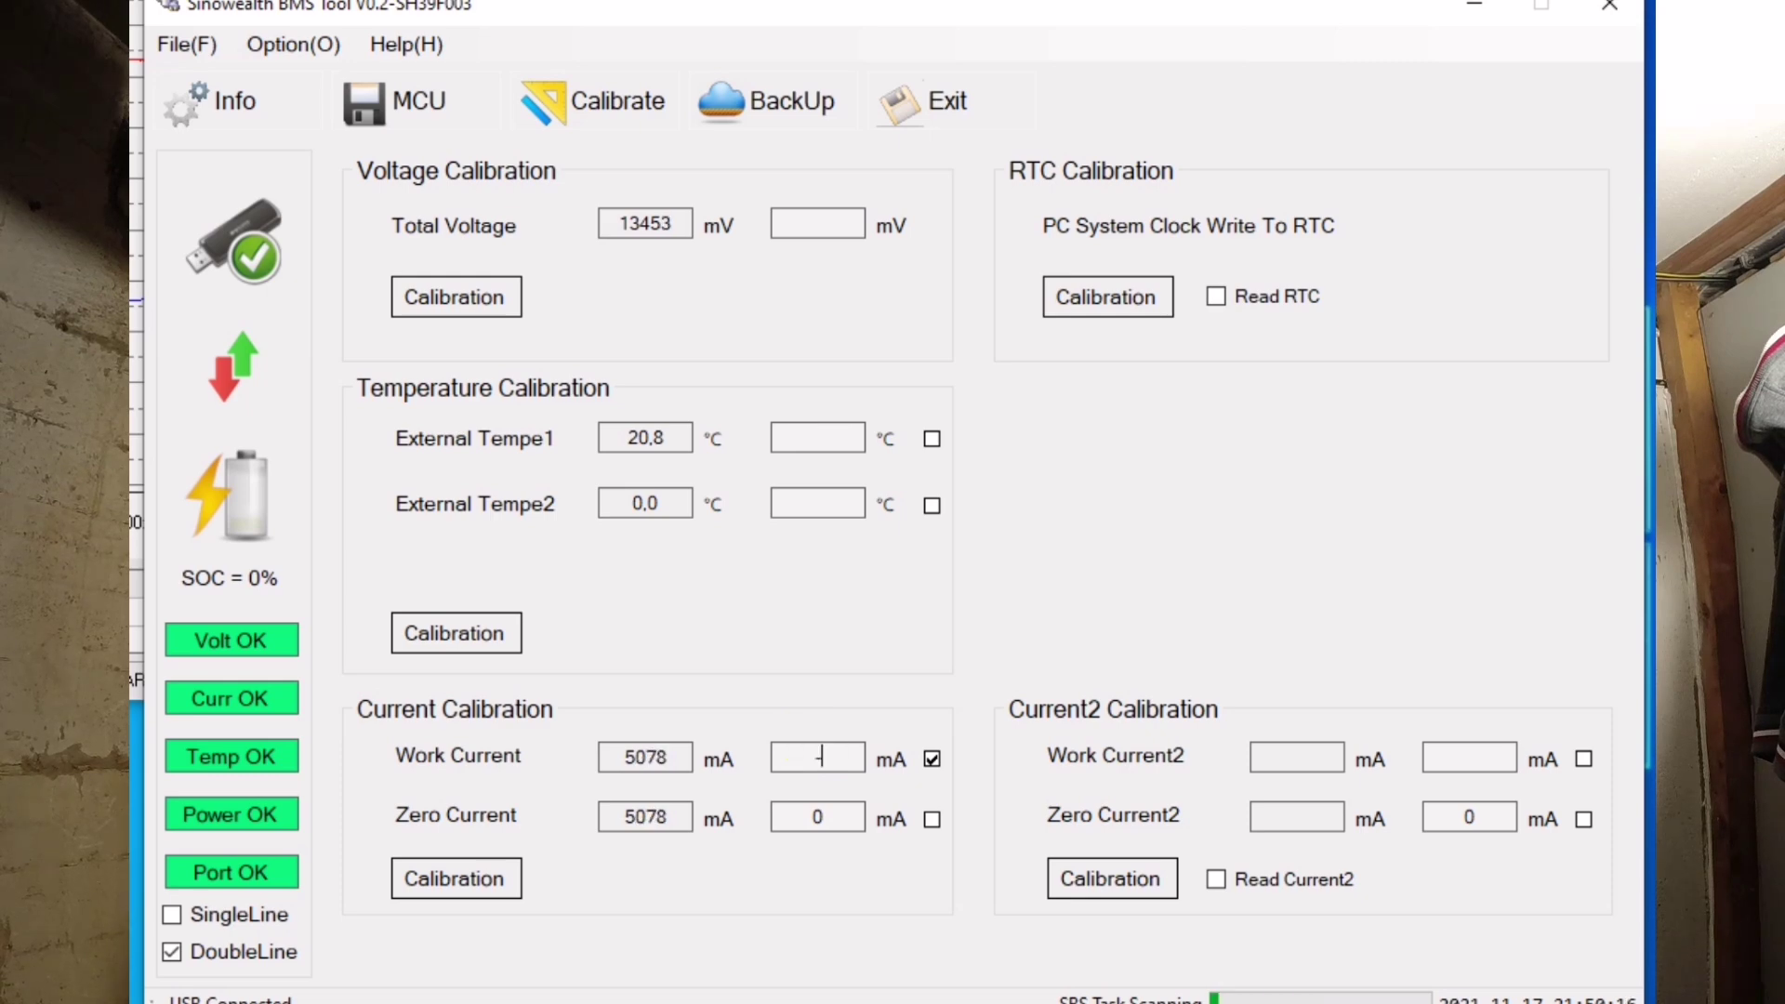
pyautogui.write('-1200')
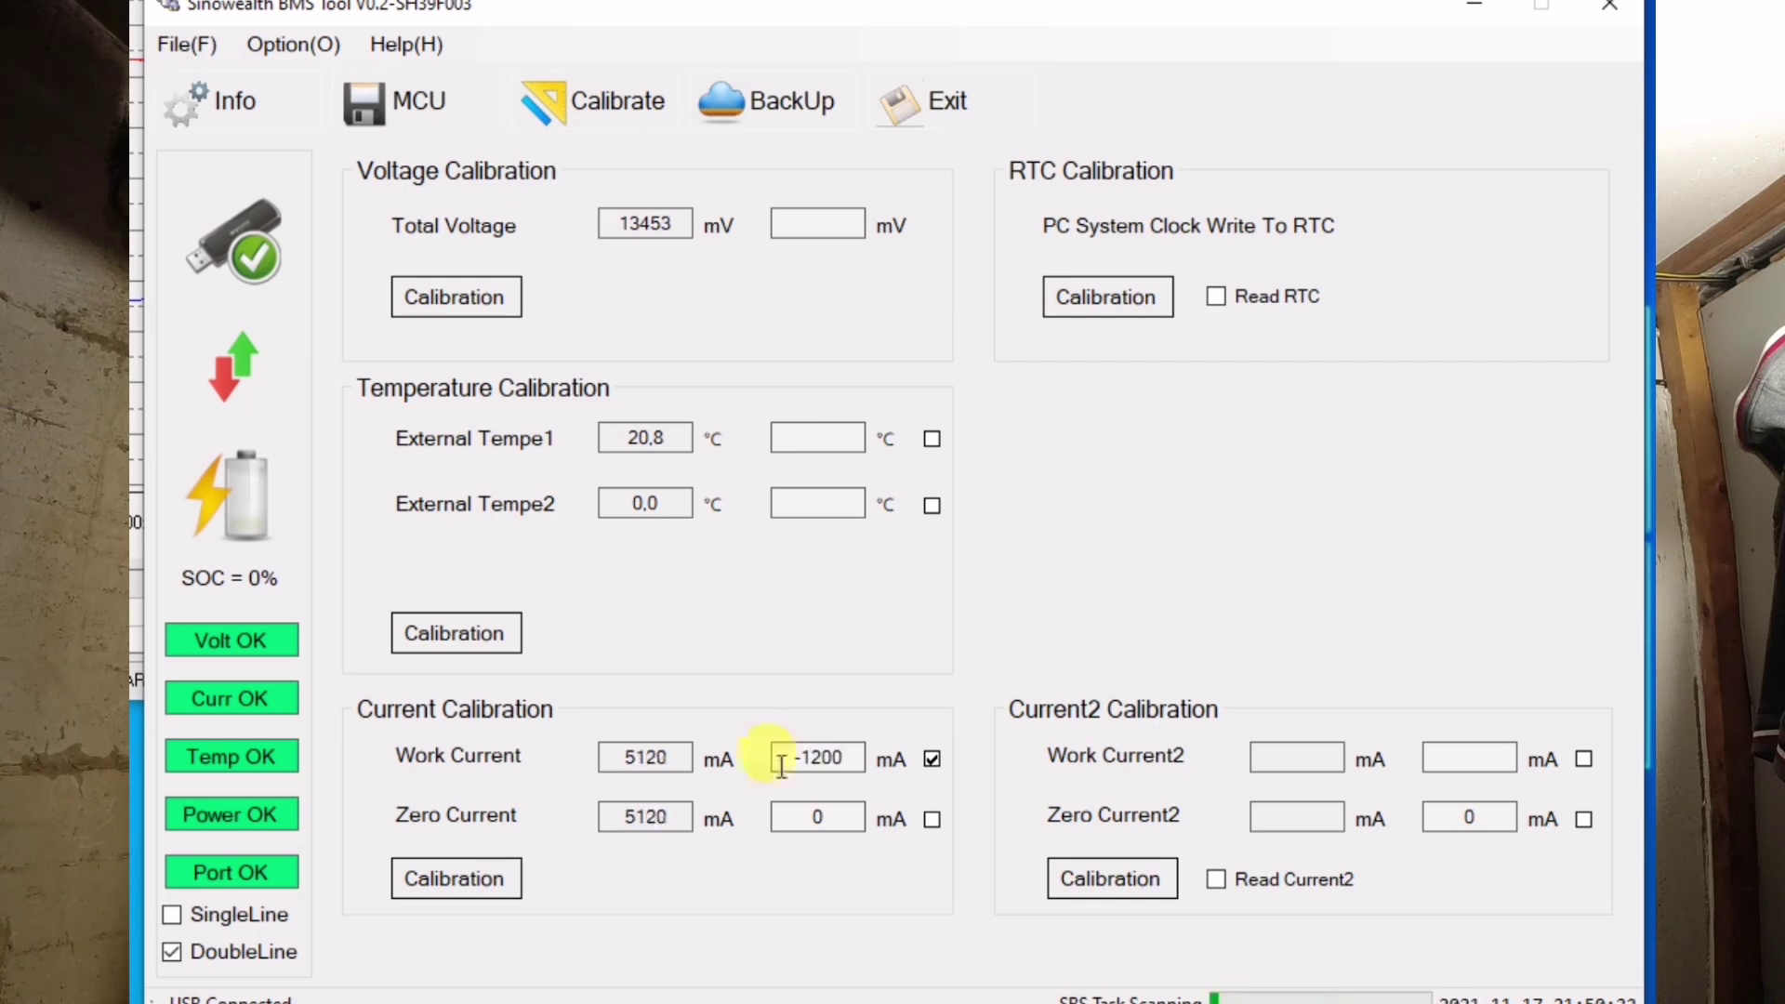
pyautogui.click(448, 873)
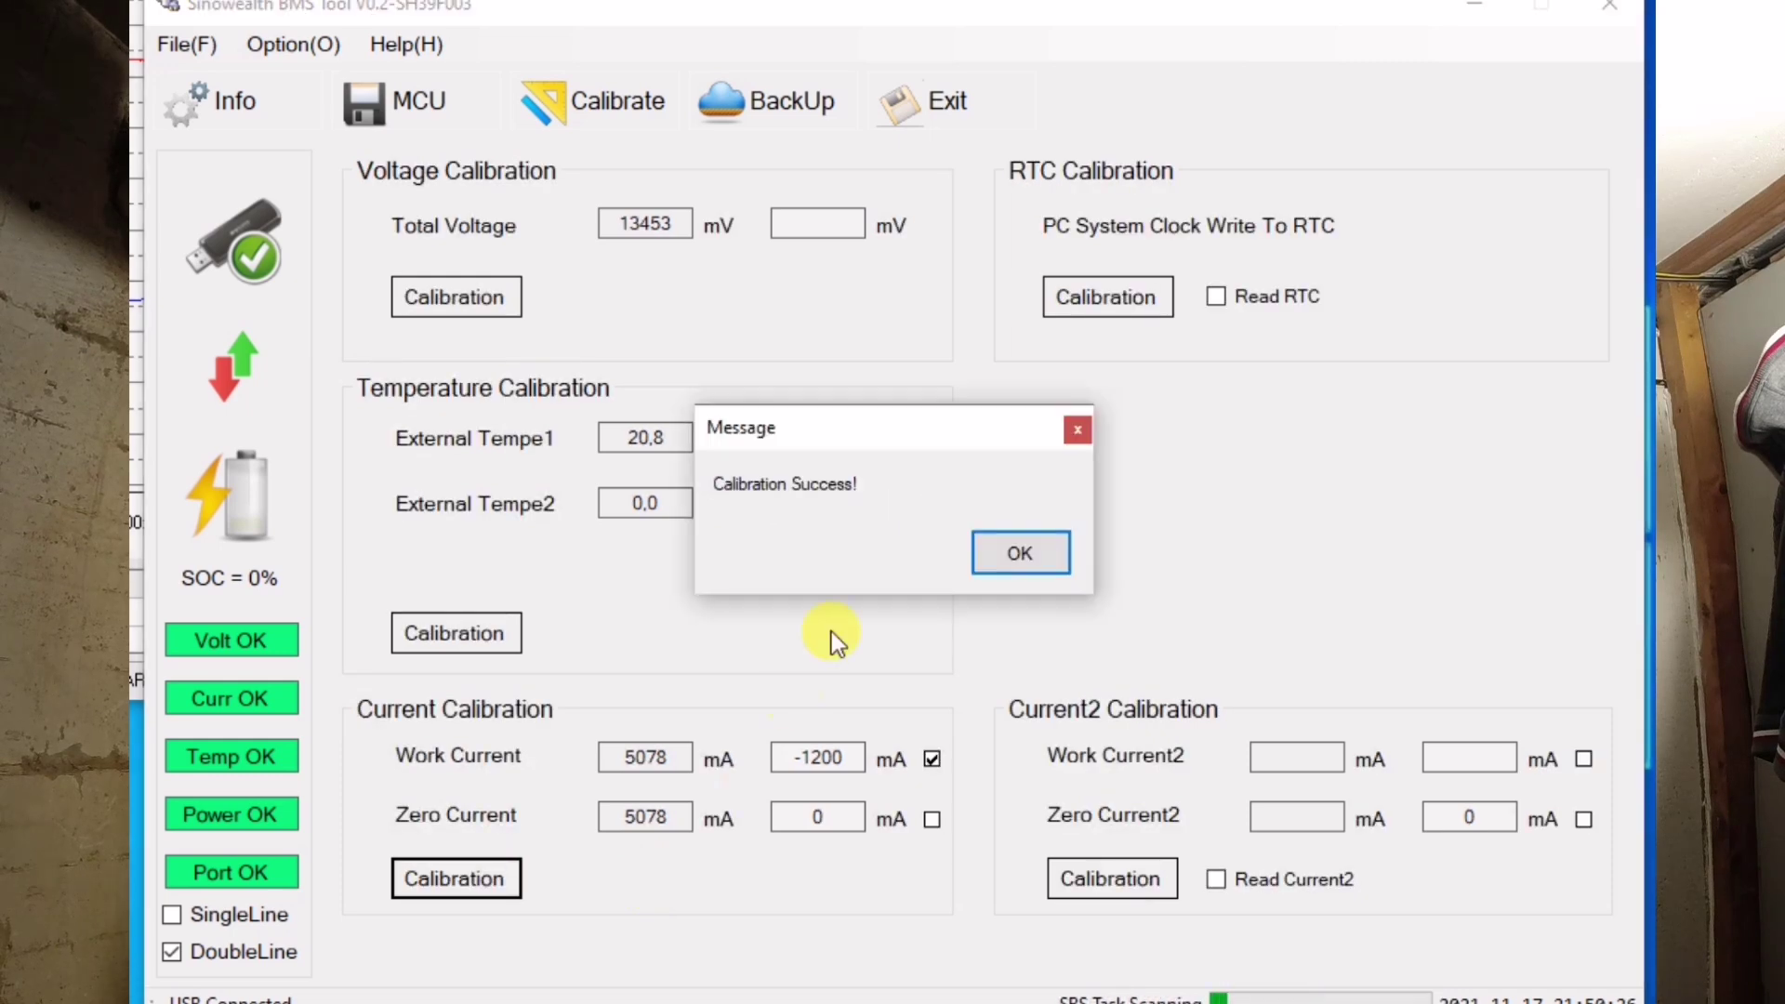
pyautogui.click(1013, 550)
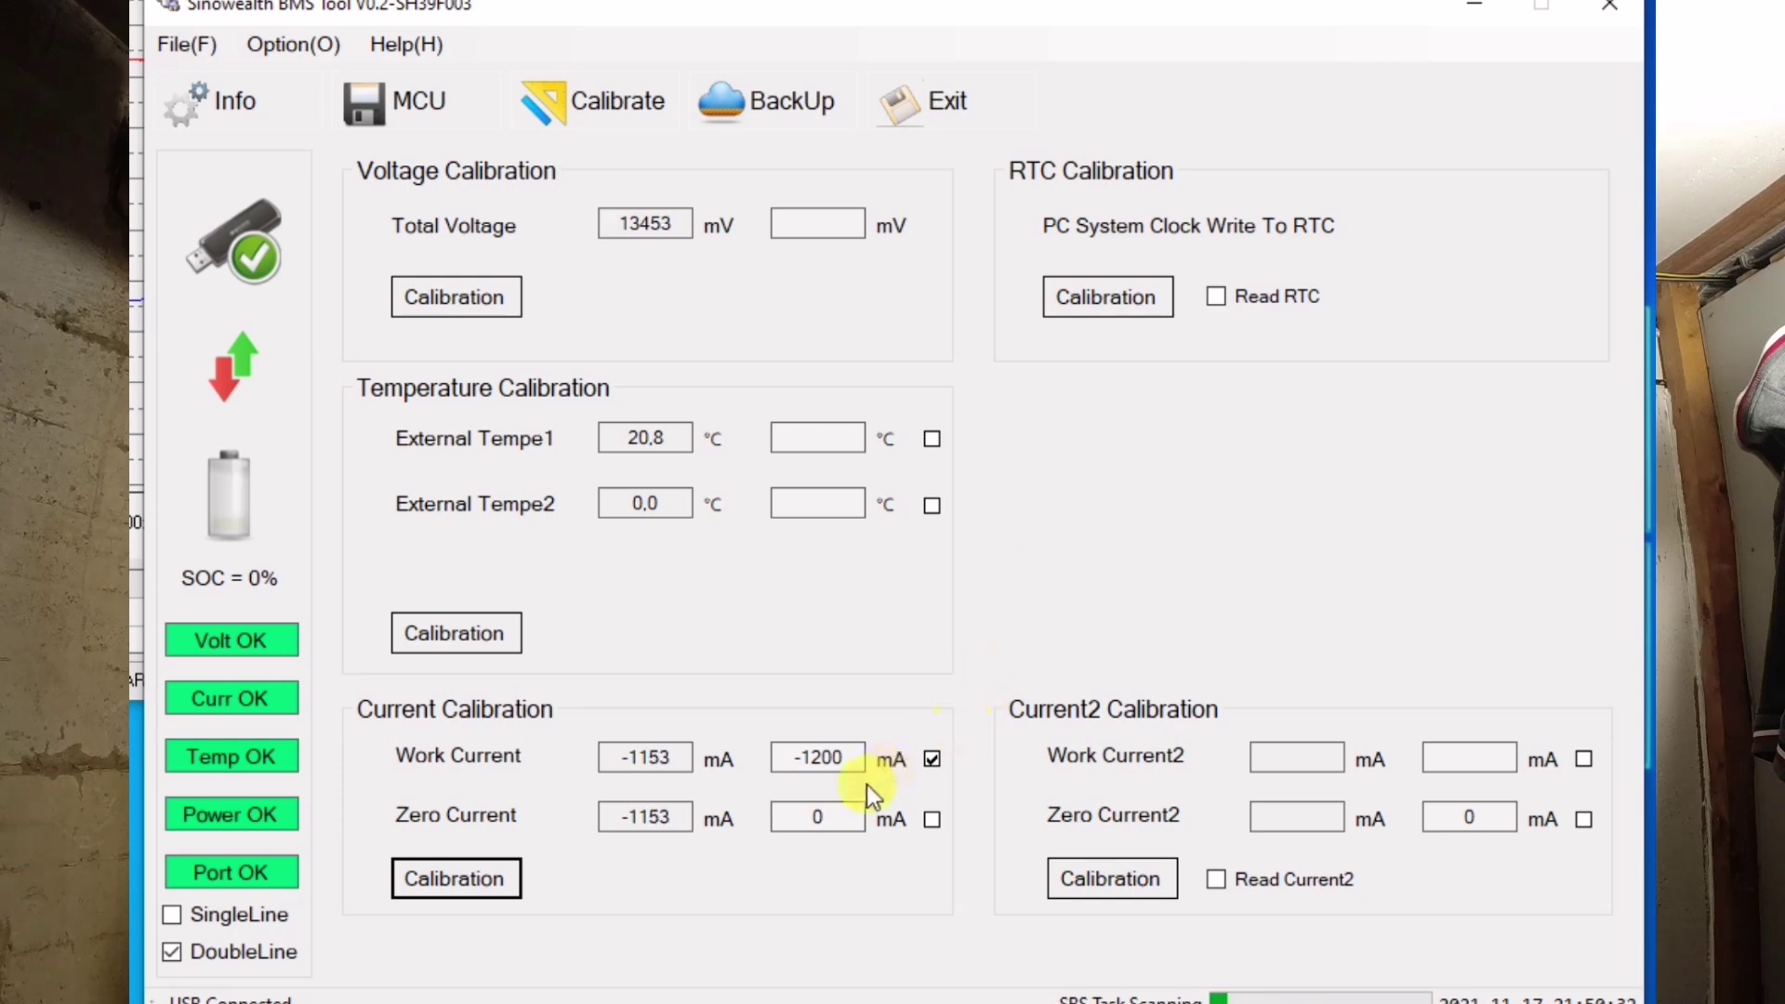
pyautogui.click(513, 894)
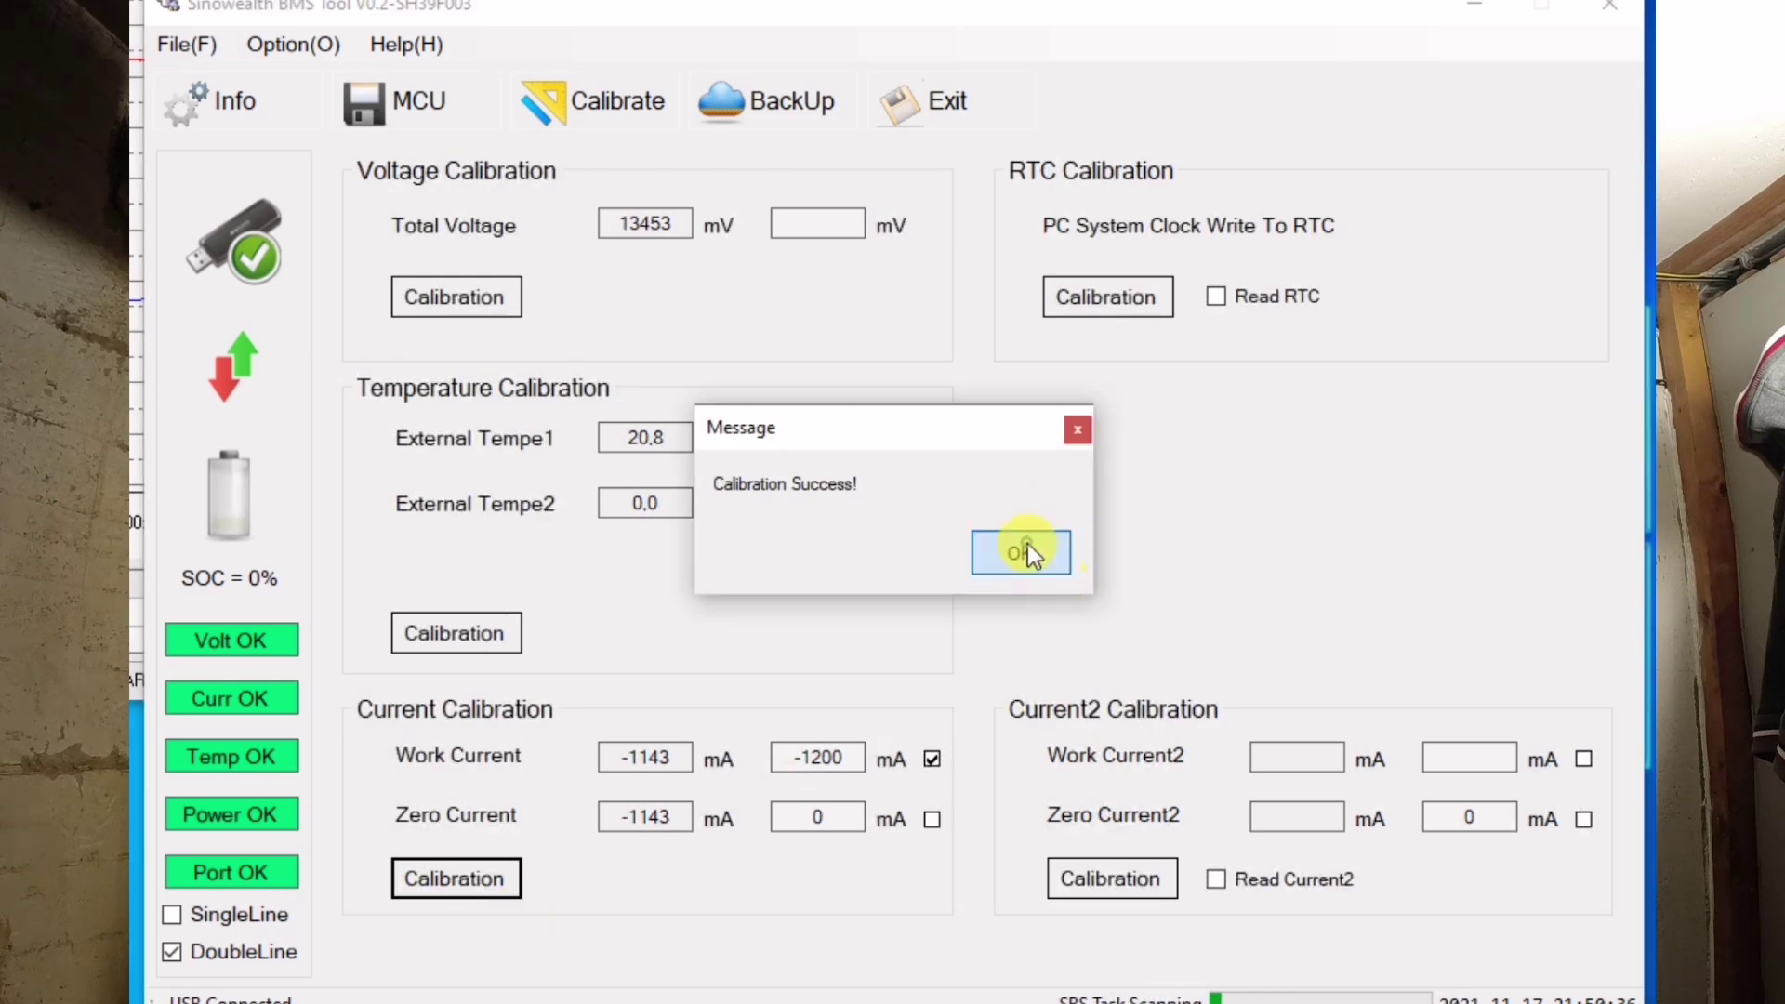
pyautogui.click(1023, 552)
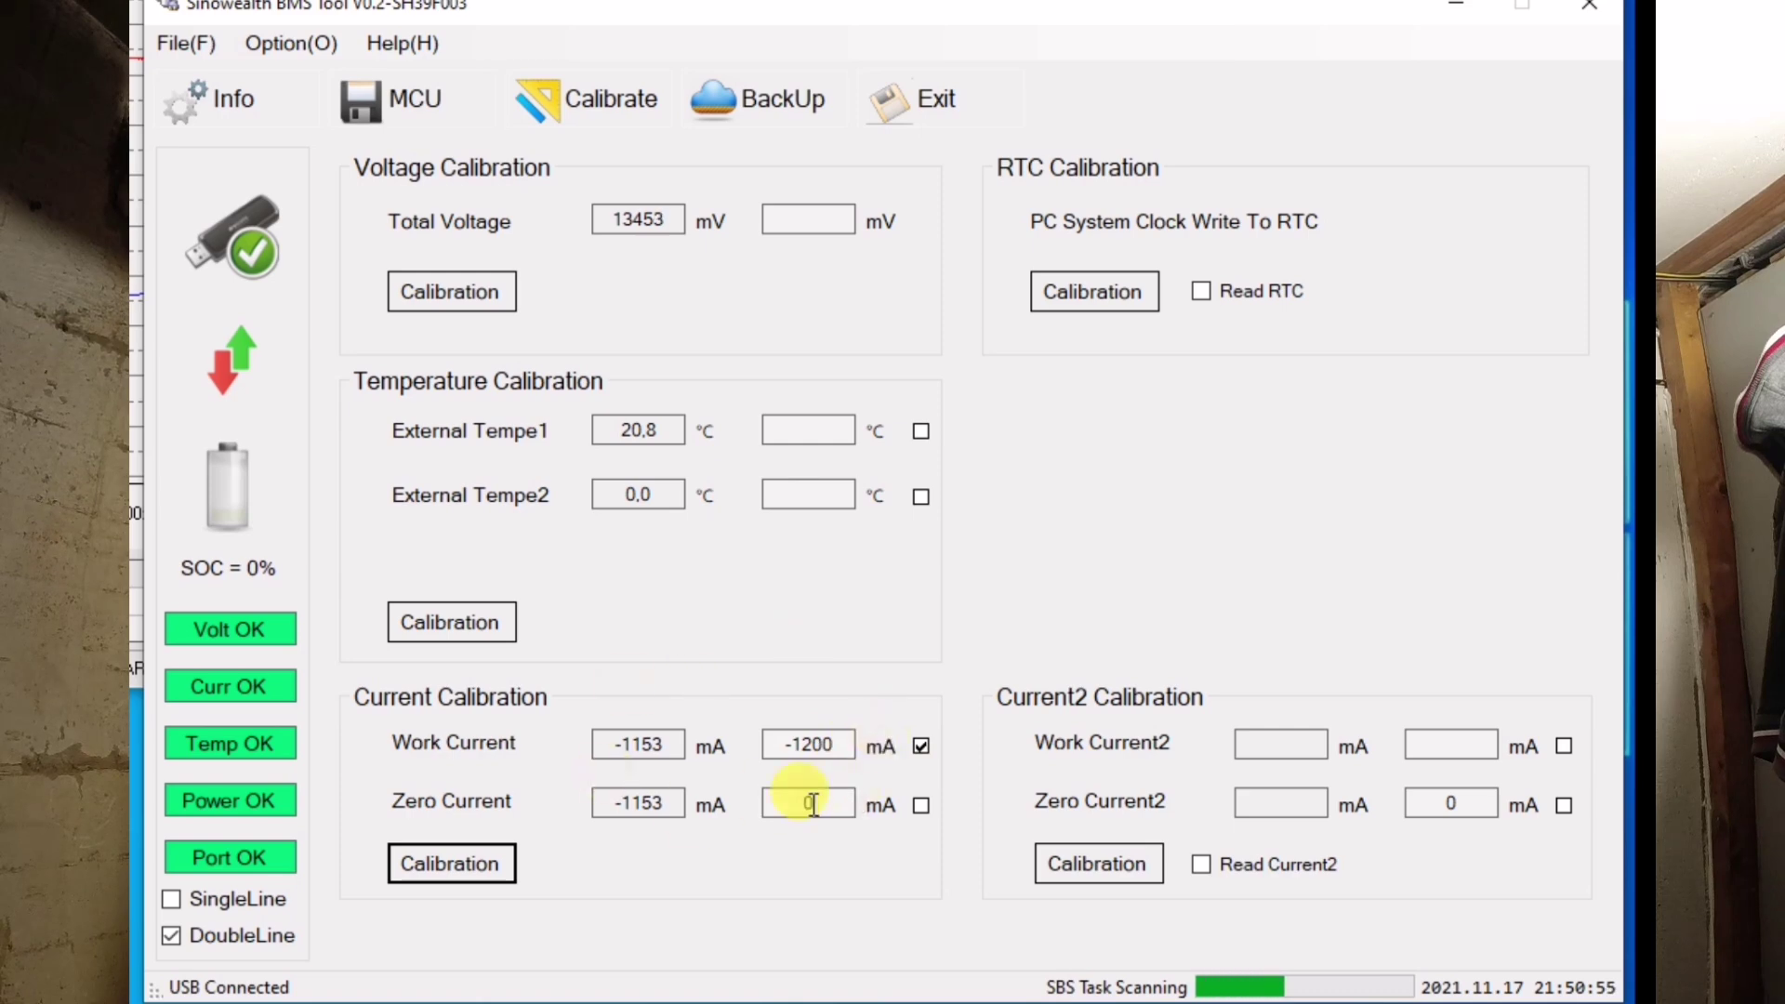
# - Untick Work Current and check the CADC Current reading (about -1162 mA) on Info
pyautogui.click(923, 746)
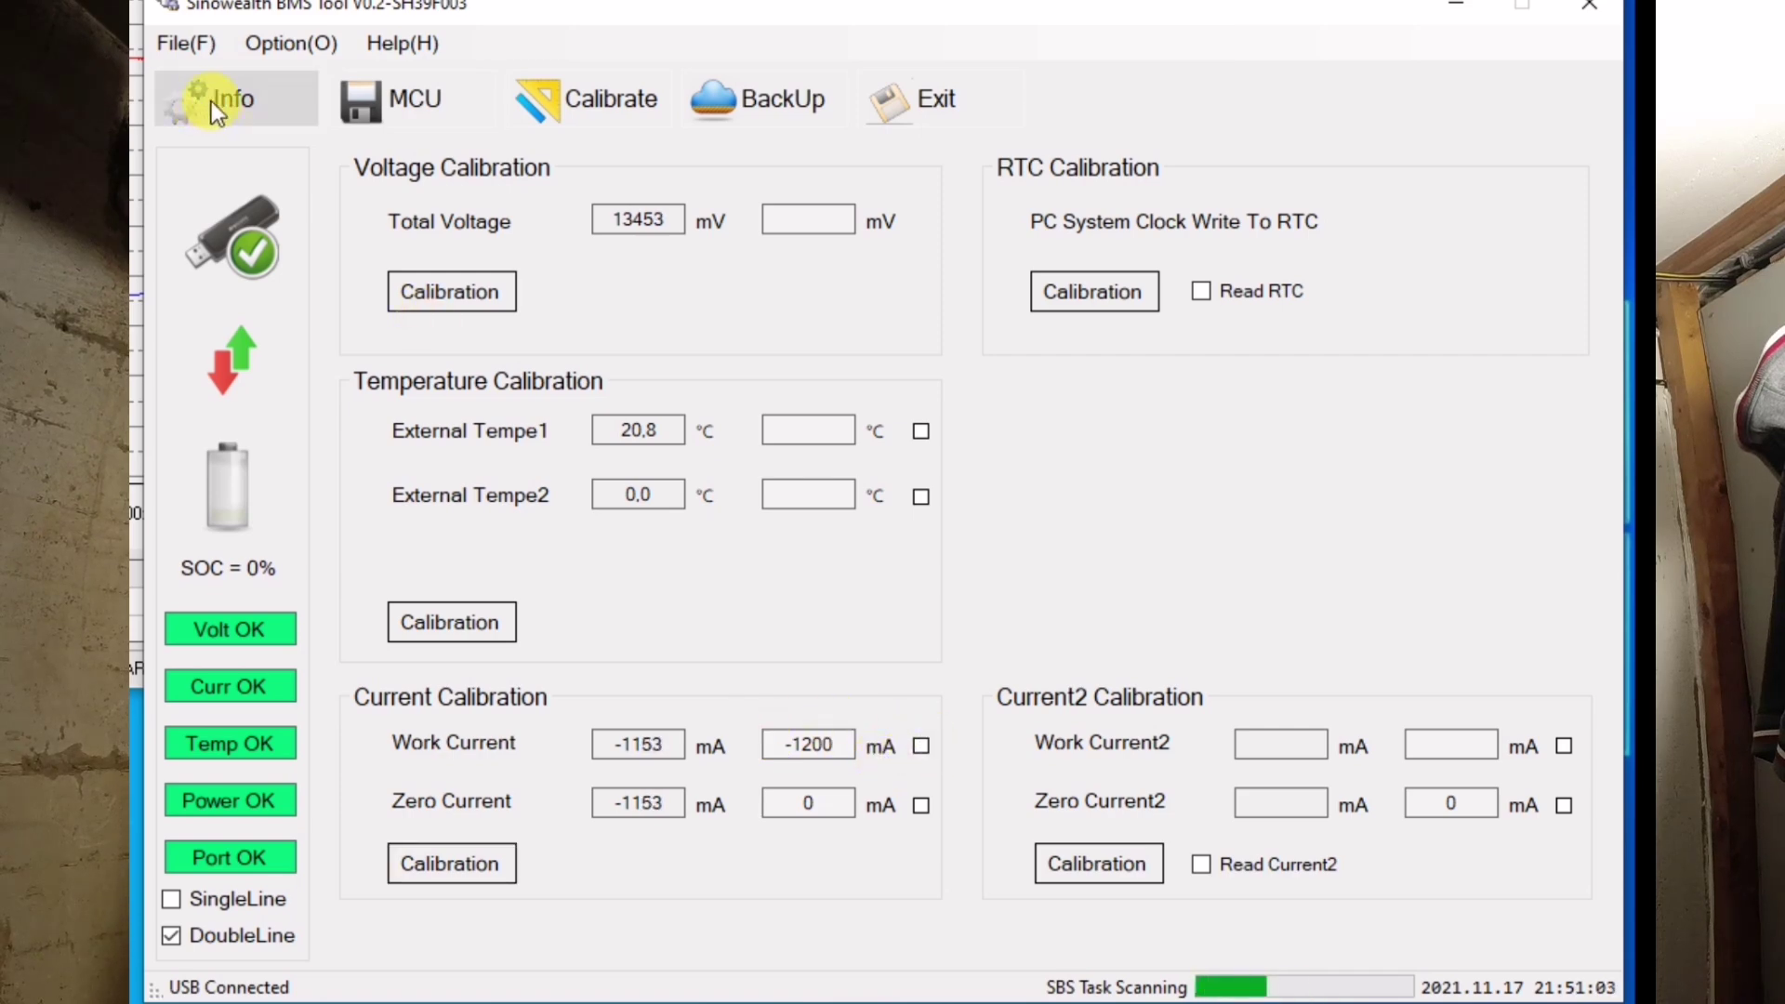
pyautogui.click(210, 102)
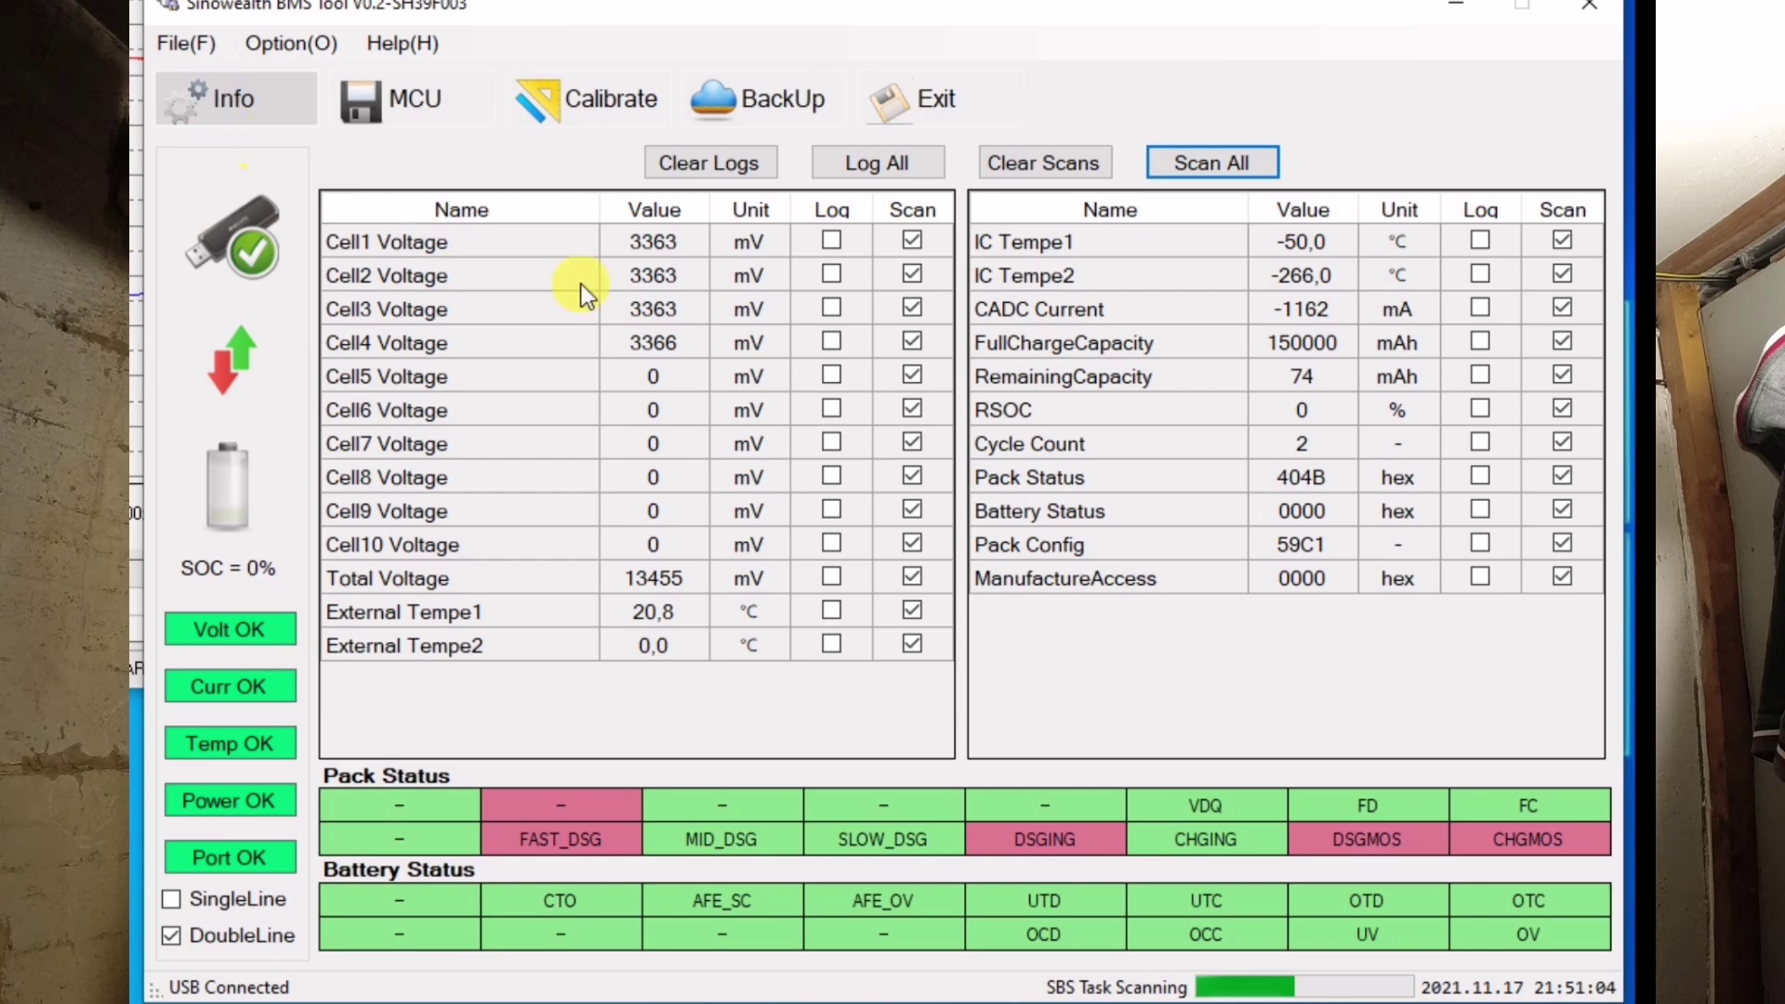
pyautogui.click(1348, 311)
pyautogui.click(1330, 313)
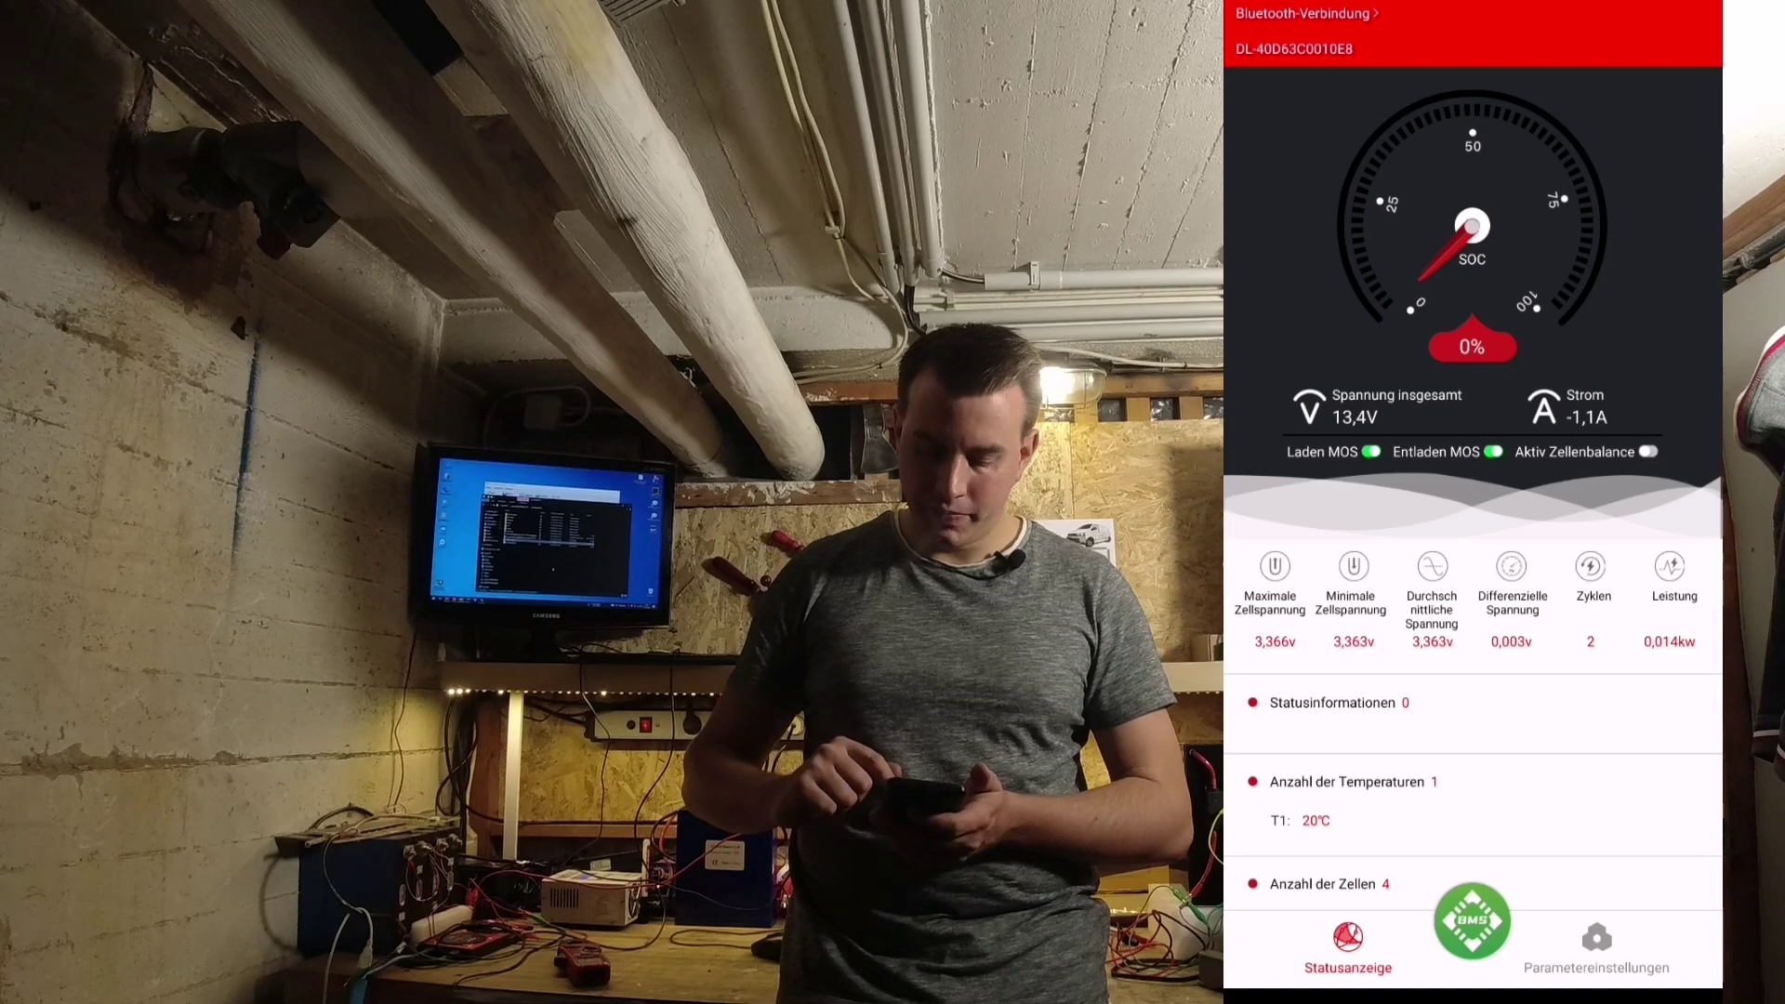
# - Go to Parametereinstellungen > Systemeinstellungen and enter the settings password
pyautogui.scroll(-2, 1473, 502)
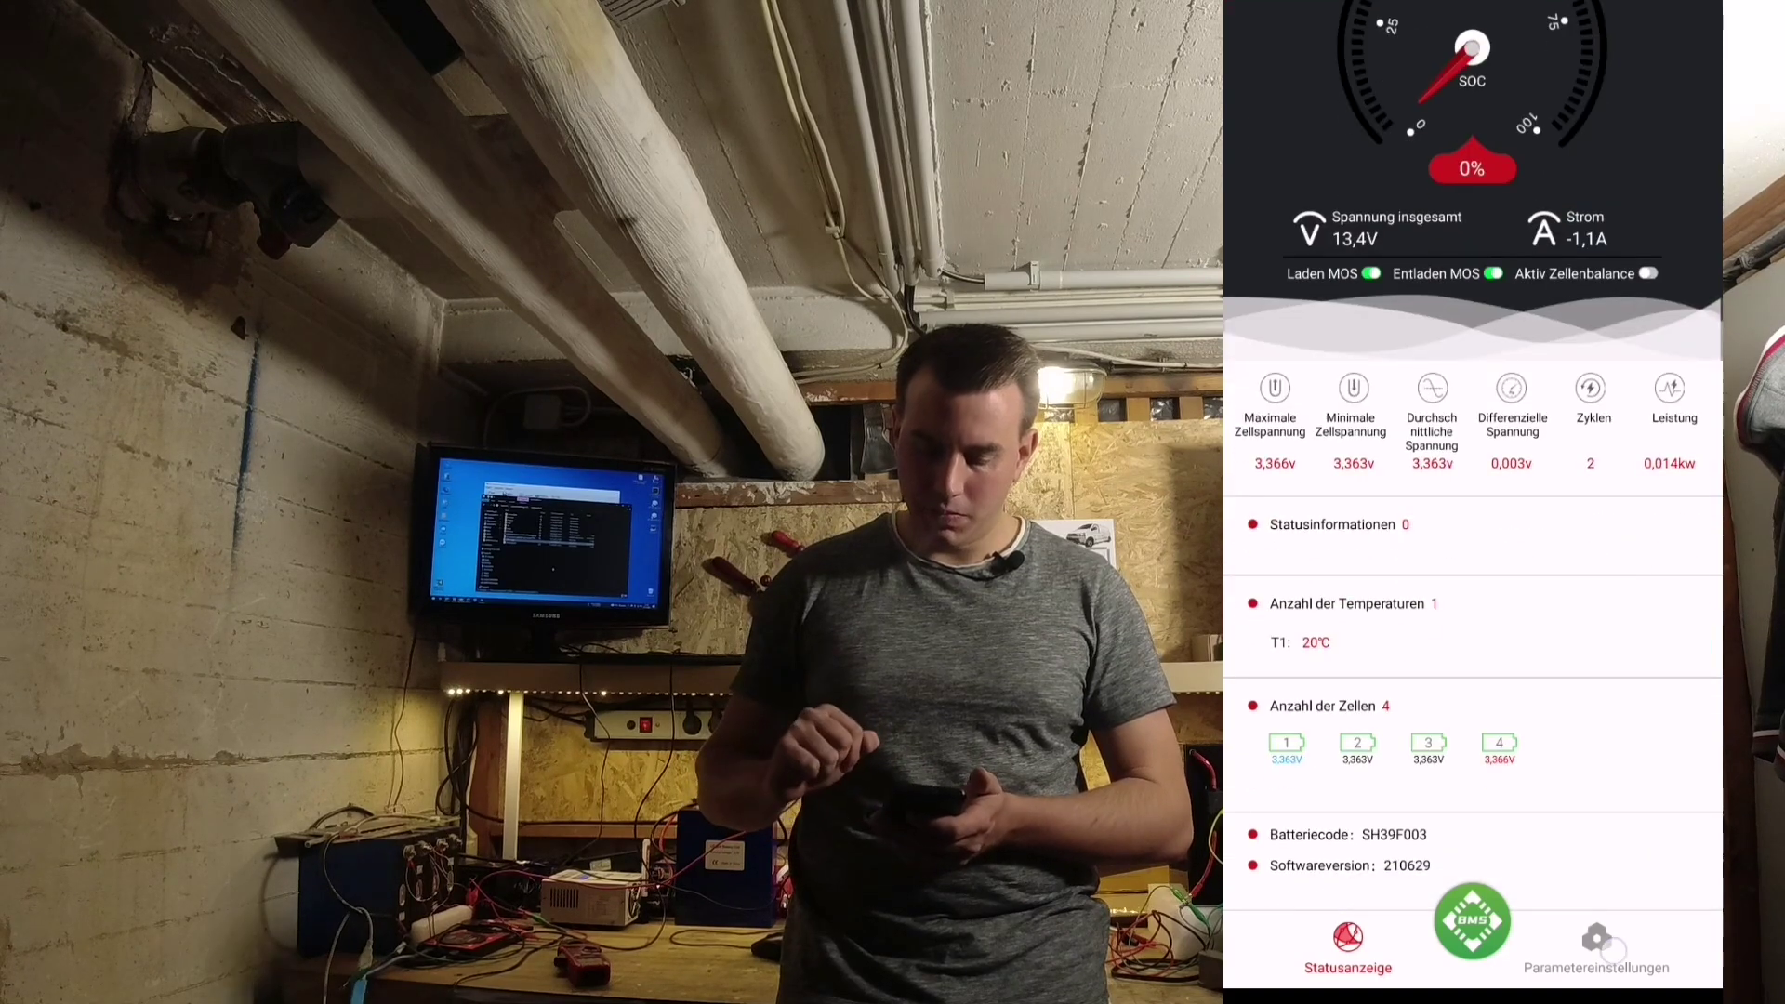
pyautogui.click(1597, 948)
pyautogui.click(1670, 82)
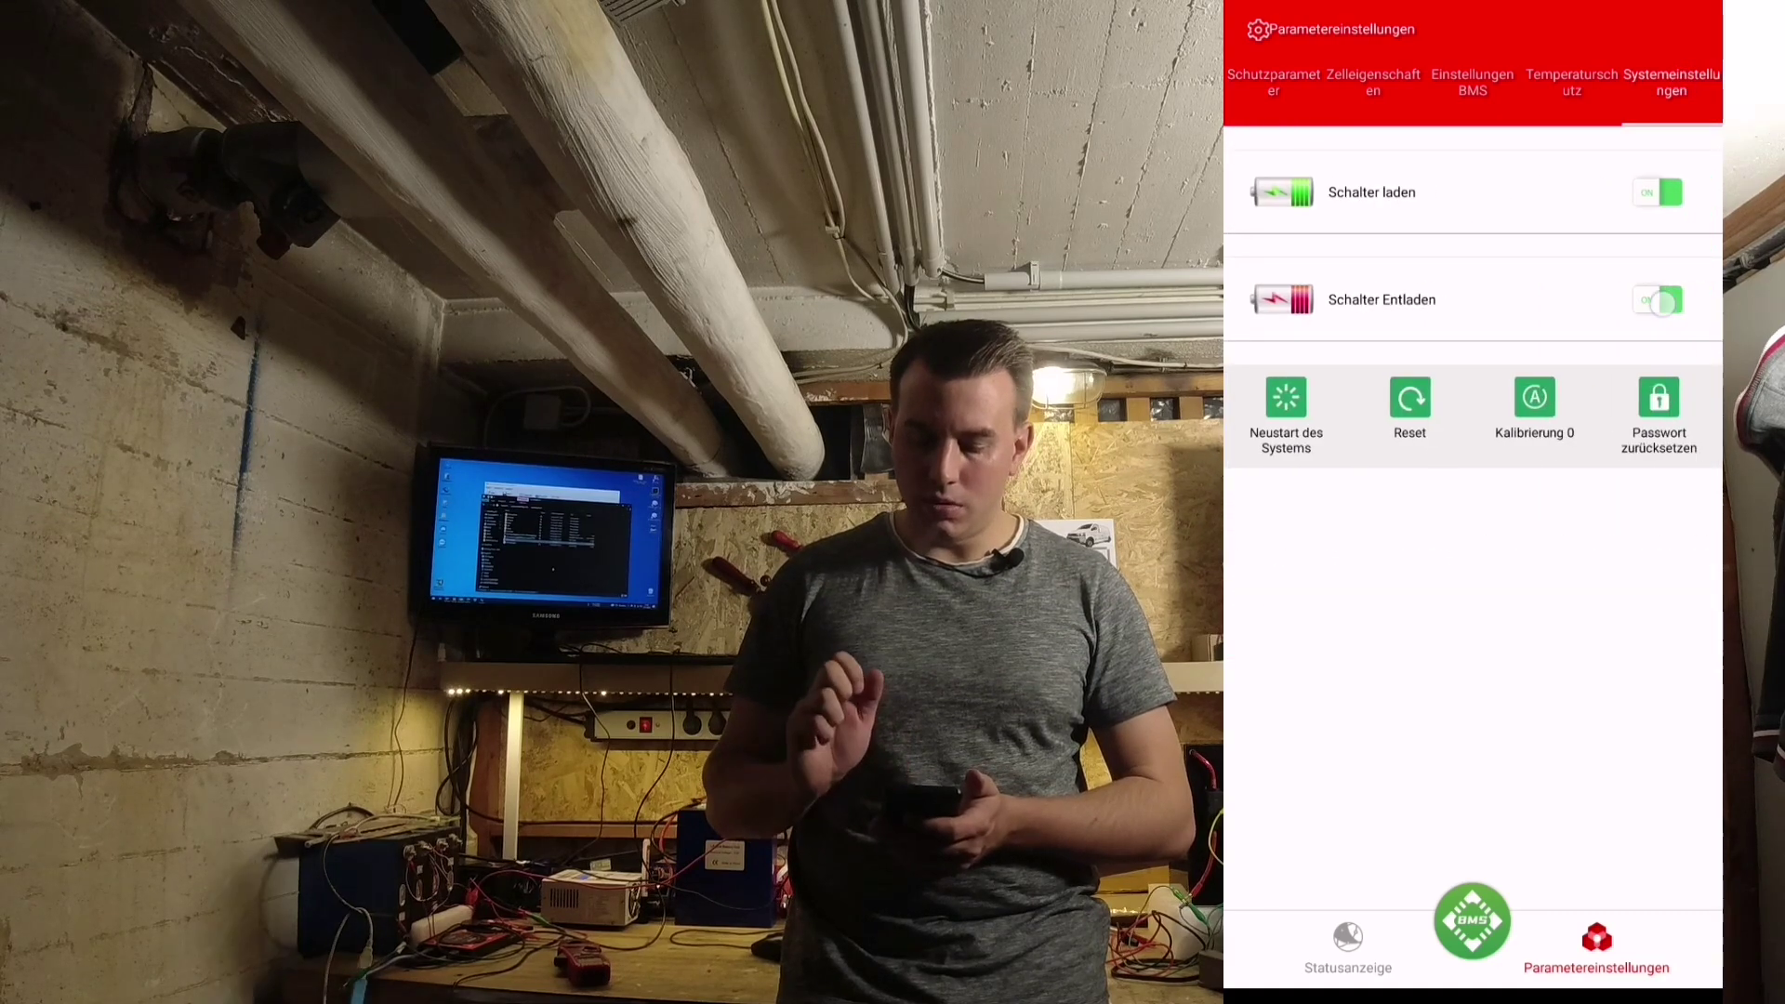
pyautogui.click(1534, 398)
pyautogui.click(1335, 561)
pyautogui.write('123456')
# - Confirm with Auswählen and switch Schalter Entladen (discharging) off
pyautogui.click(1596, 539)
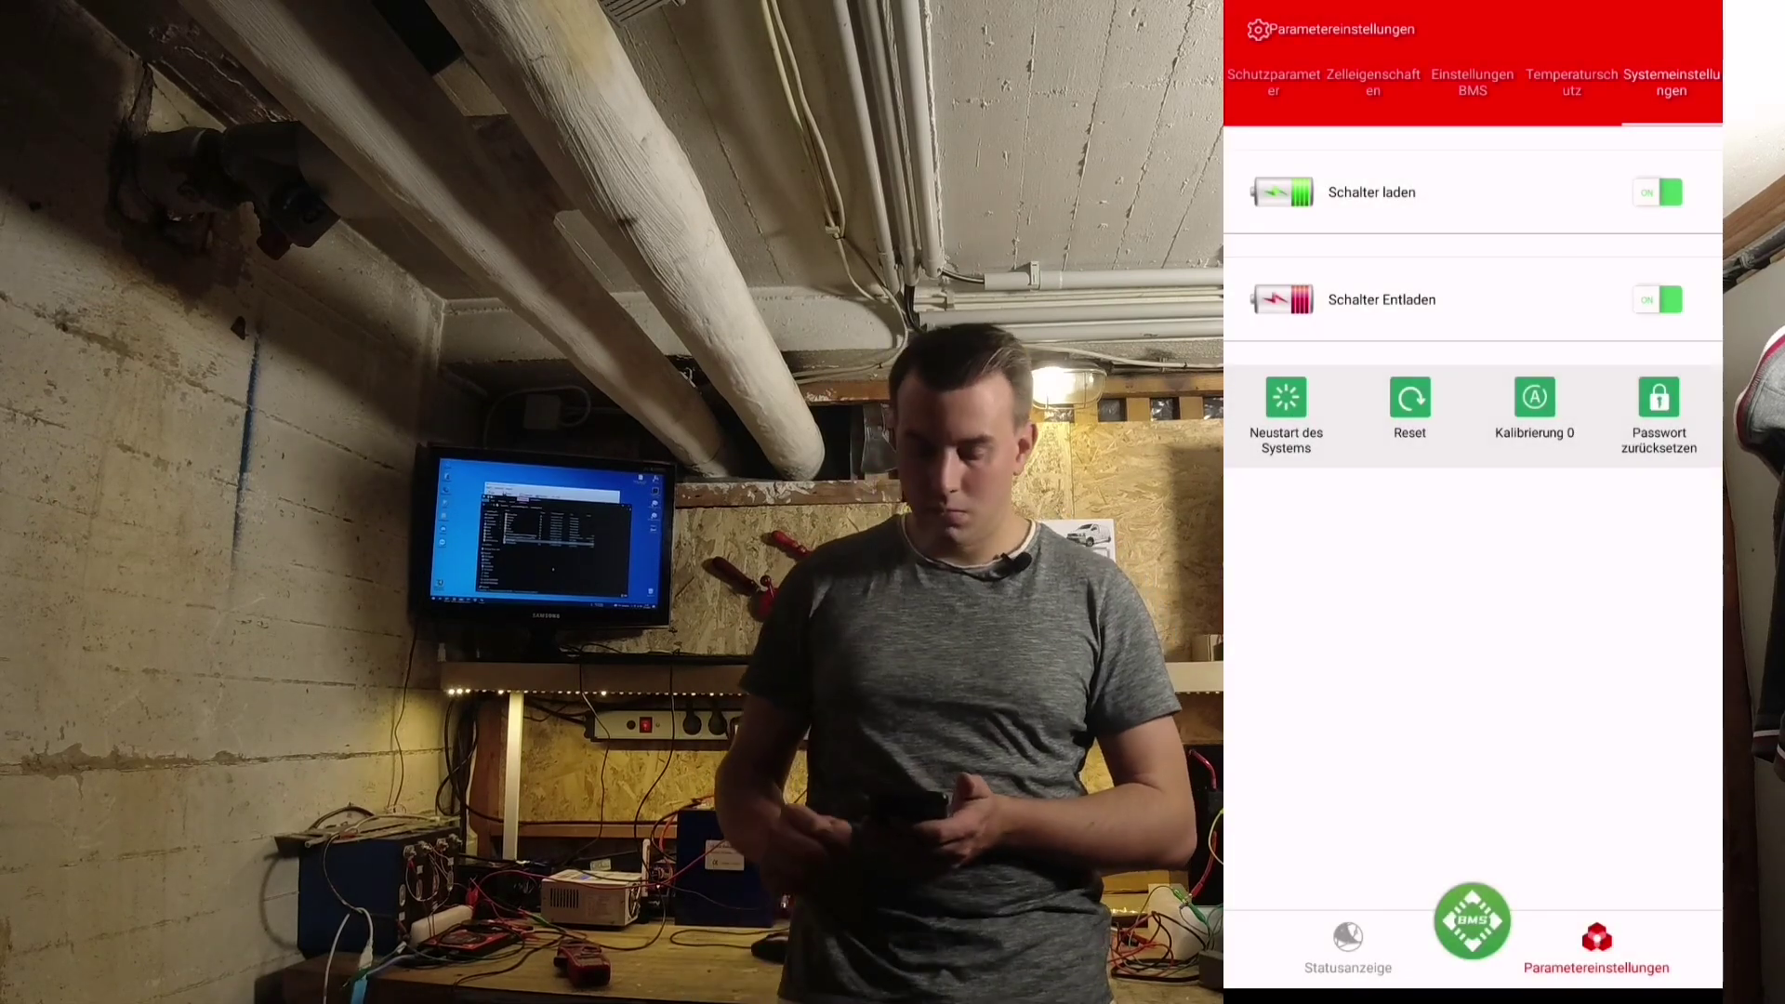
pyautogui.click(1657, 299)
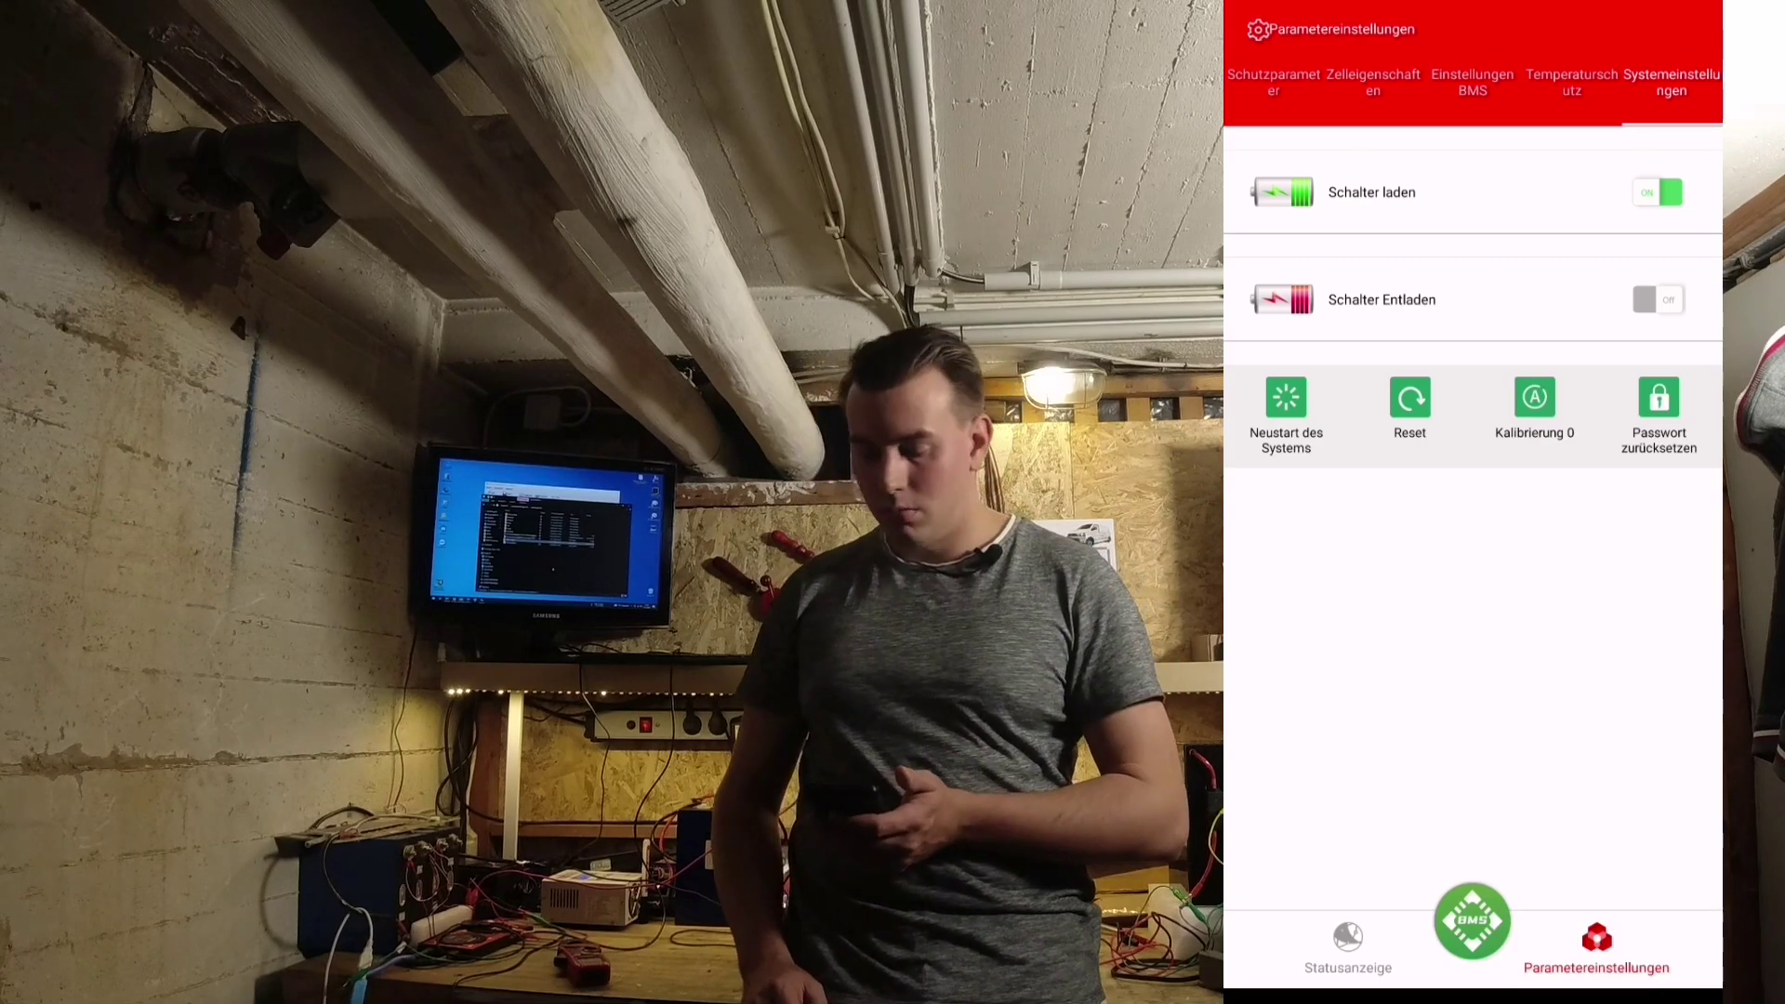
pyautogui.click(1659, 398)
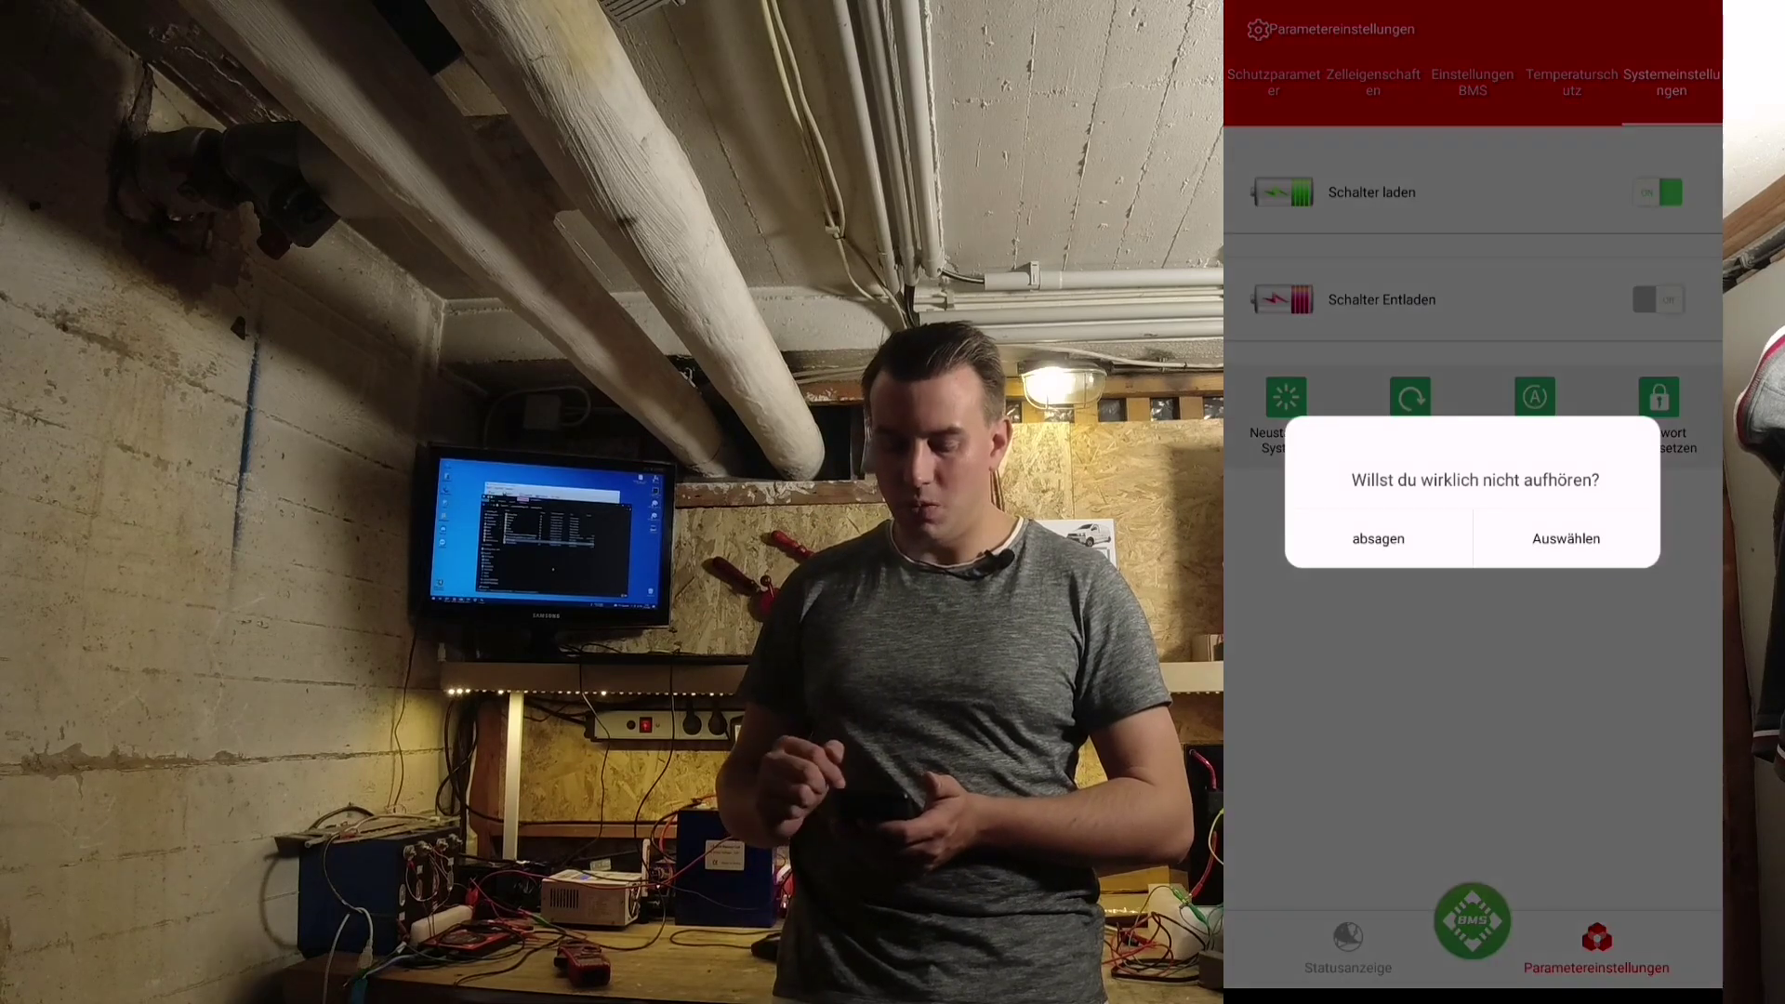
# - Turn charging off and back on, confirming each prompt
pyautogui.click(1375, 533)
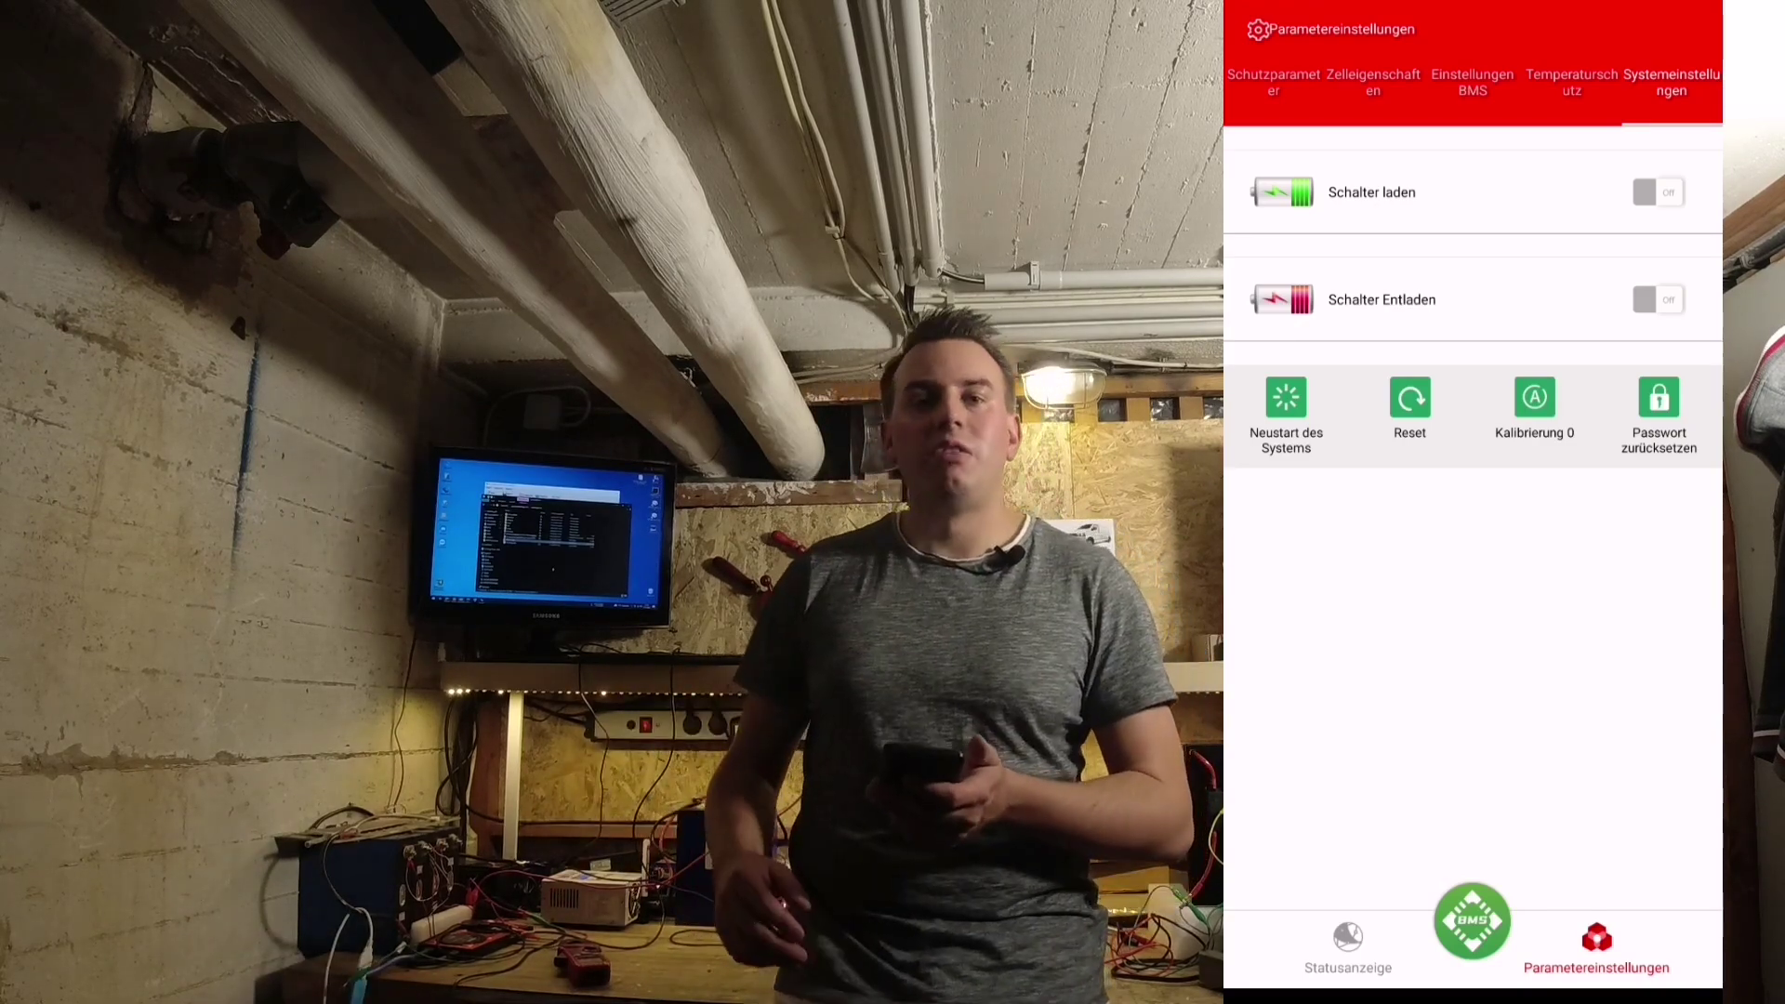
pyautogui.click(1662, 299)
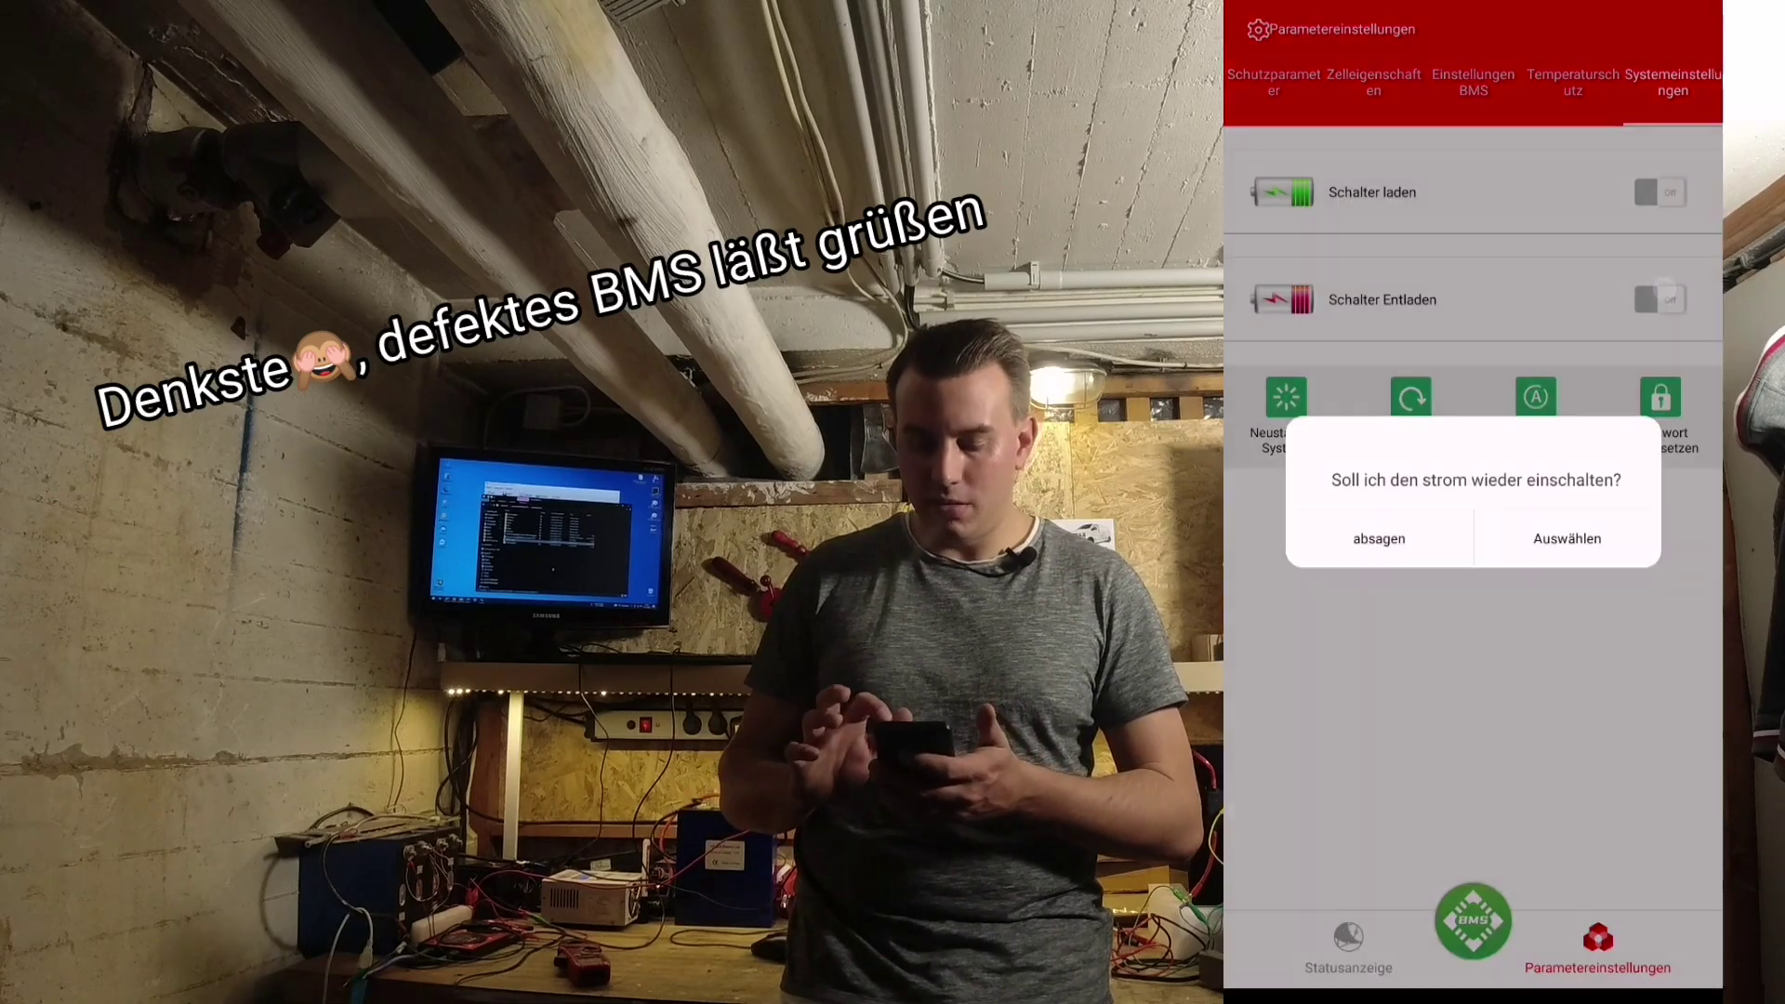
pyautogui.press('Escape')
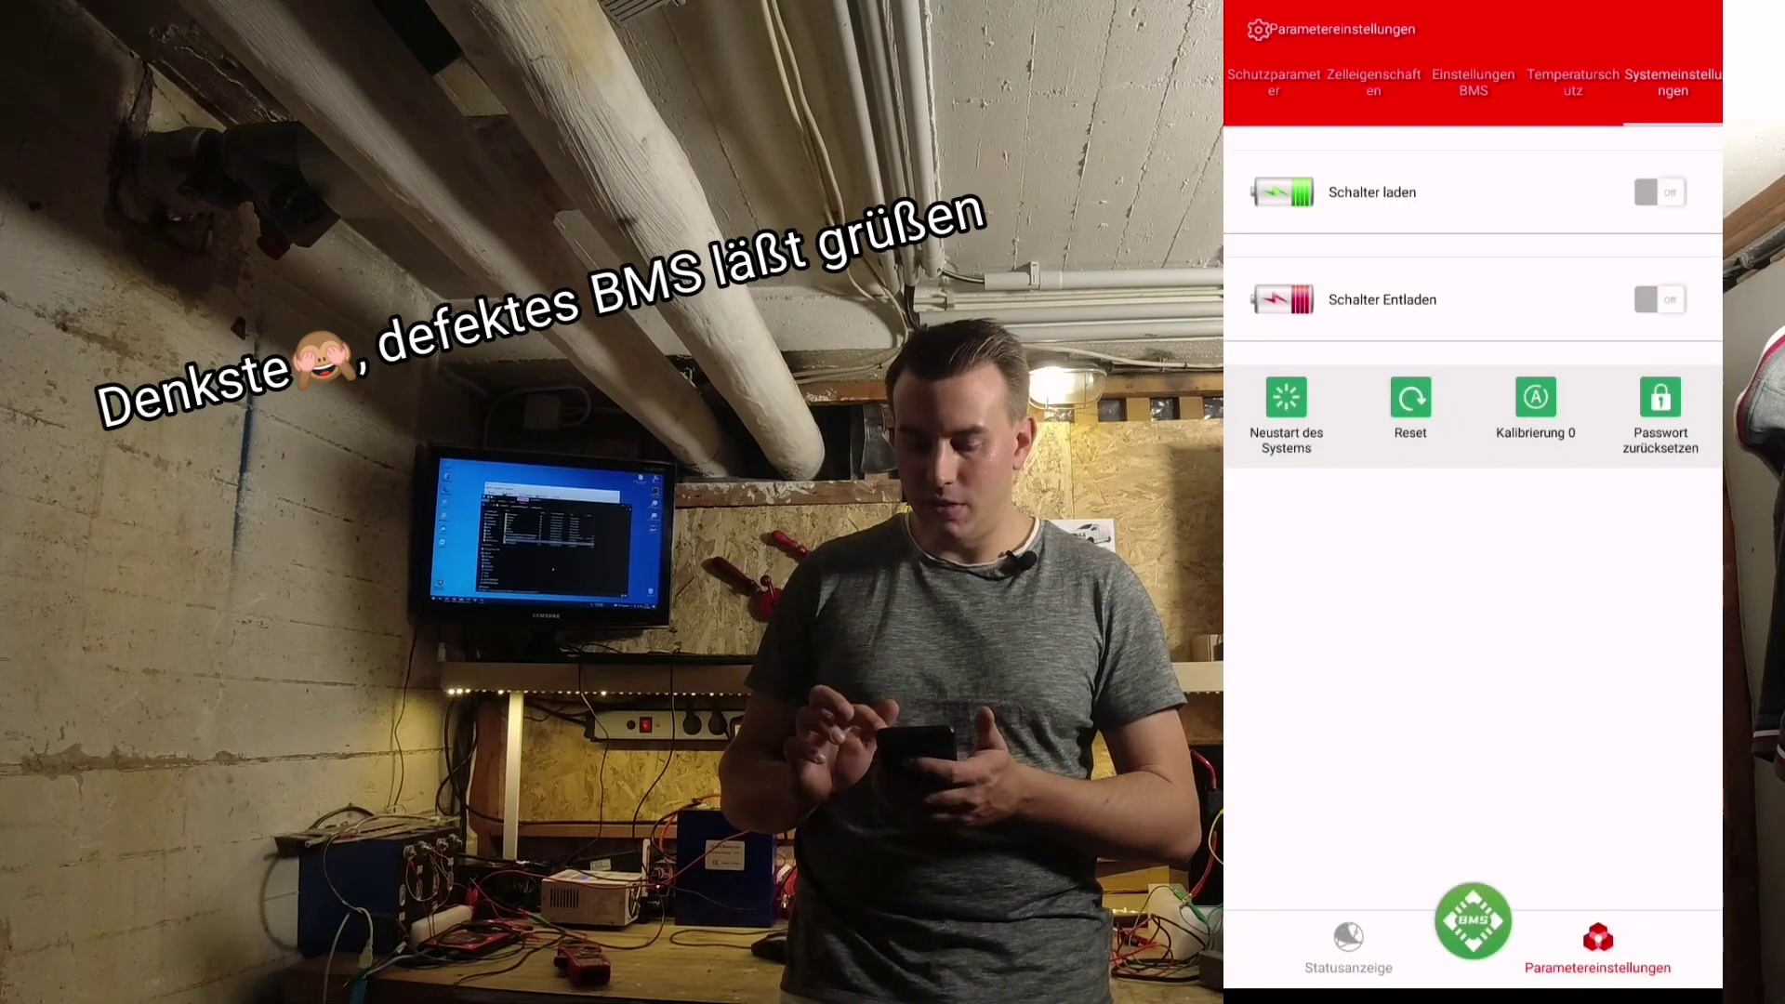
pyautogui.click(1660, 192)
pyautogui.click(1566, 534)
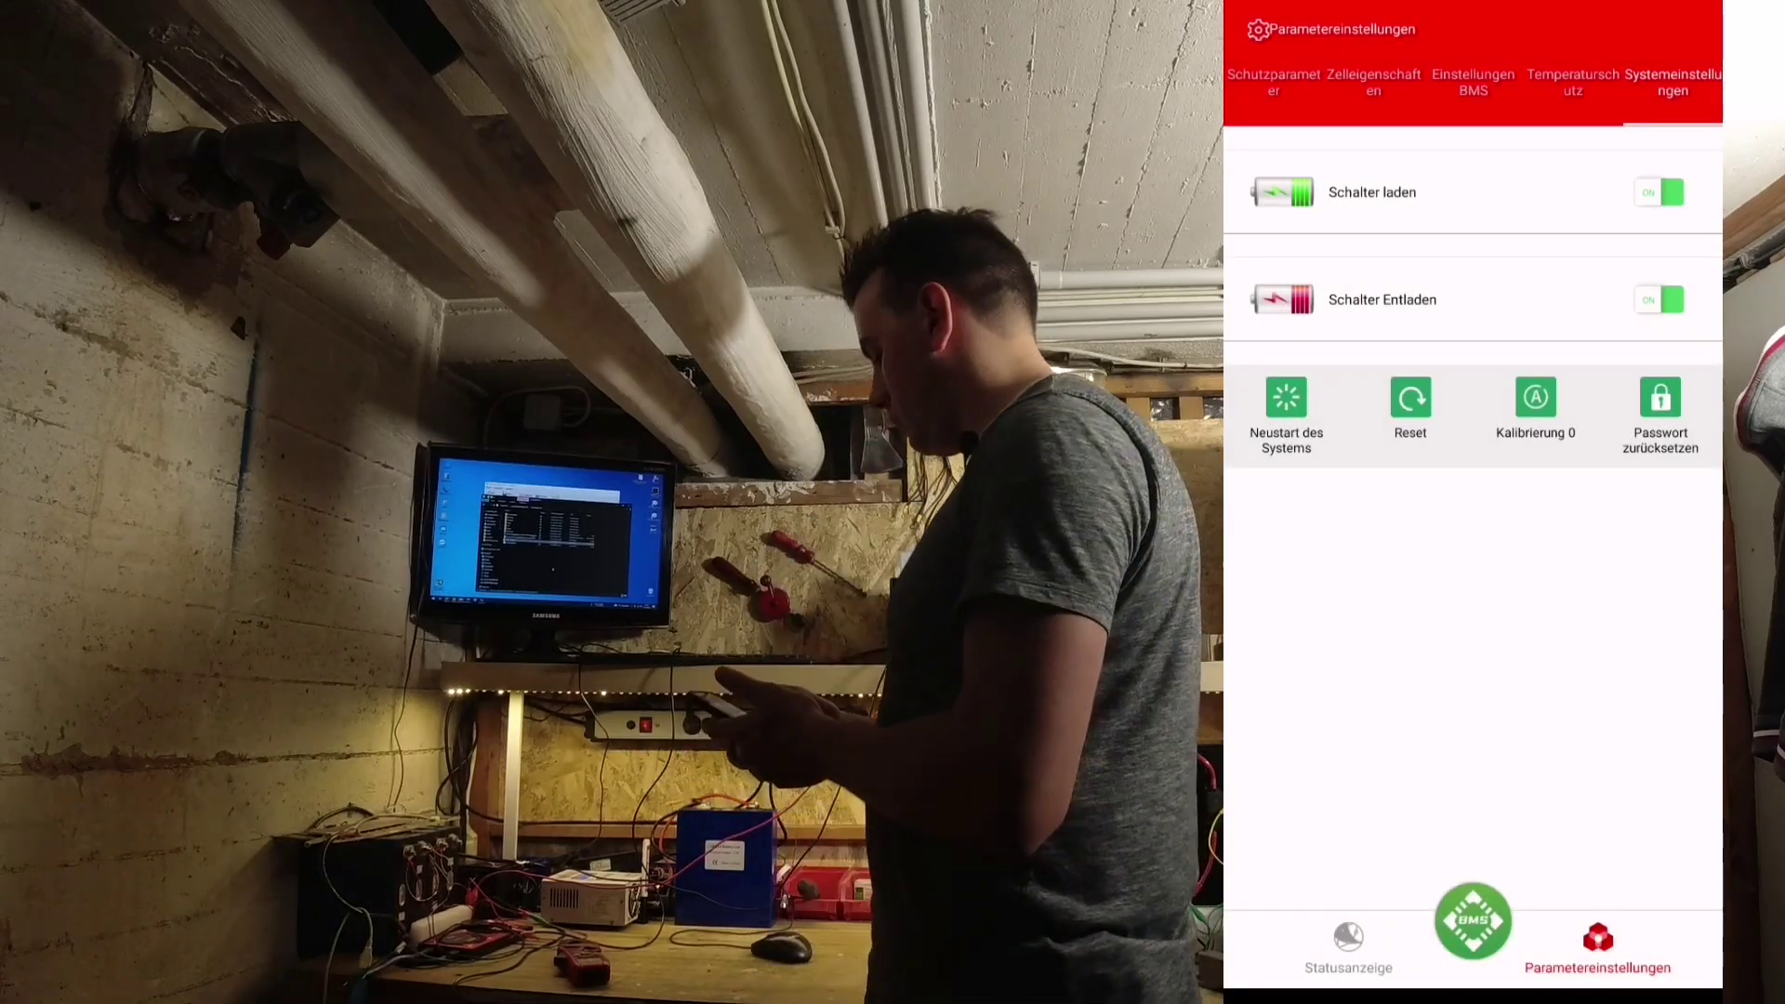
# - Toggle discharging off and back on so both switches show ON
pyautogui.click(1660, 299)
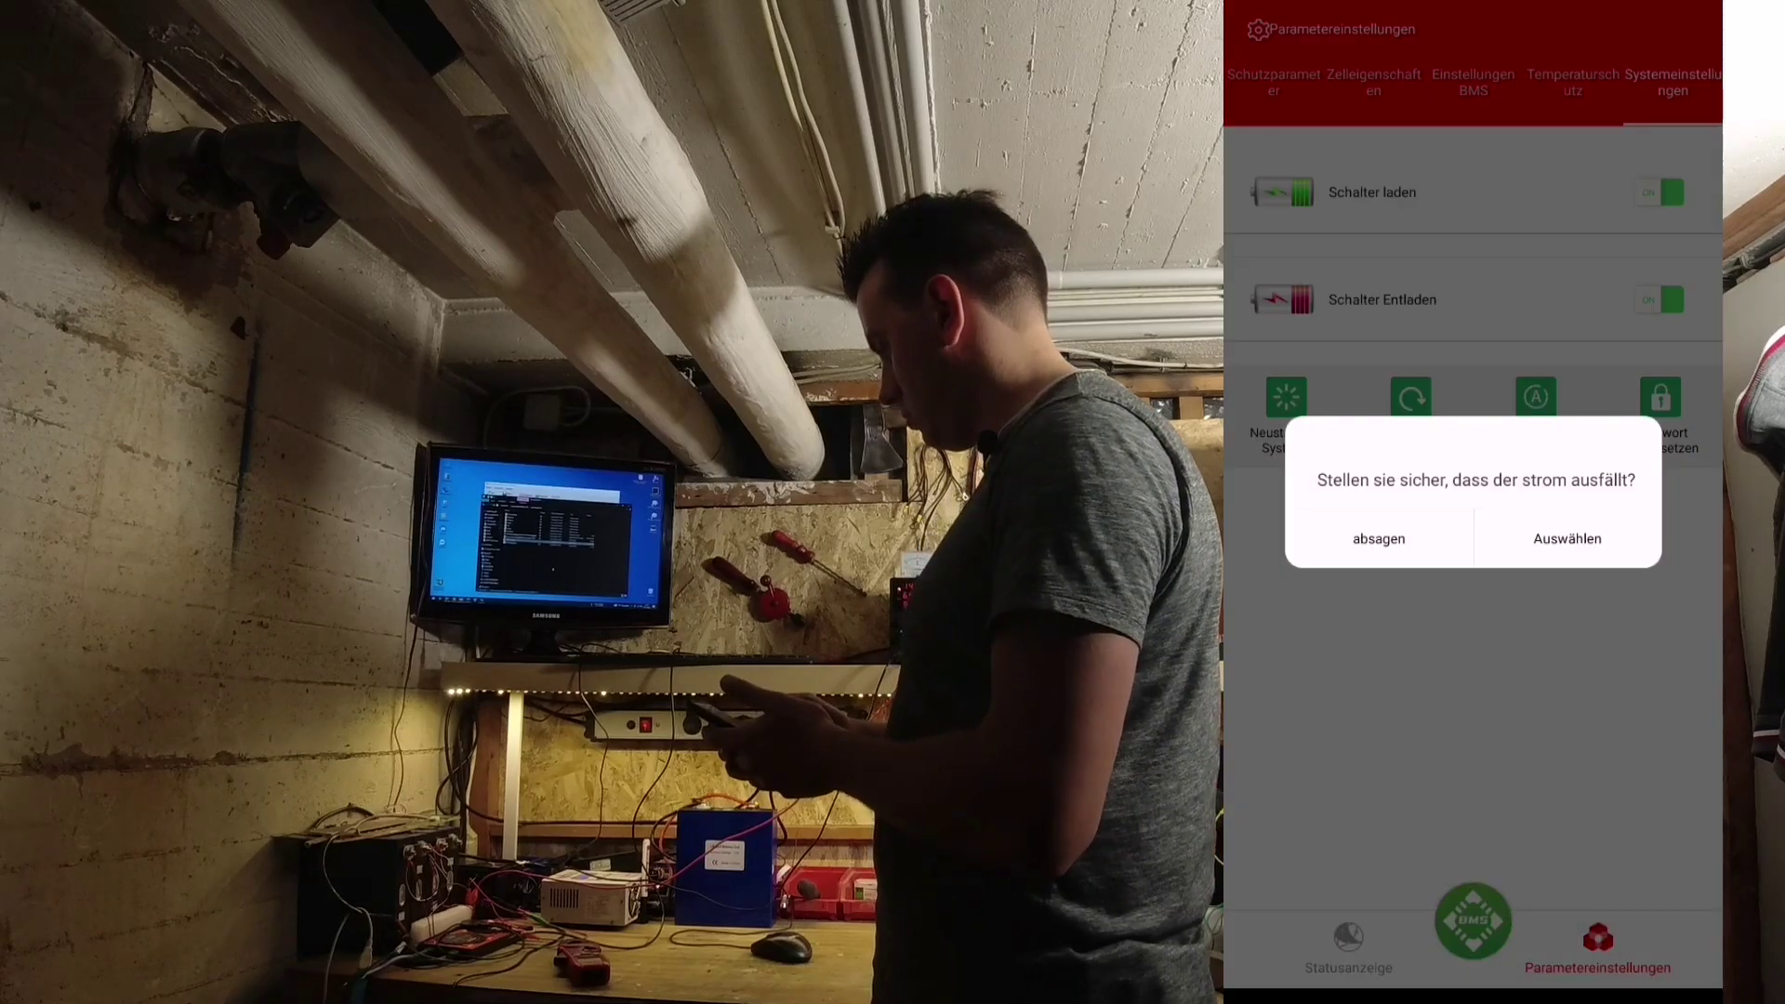
pyautogui.click(1568, 538)
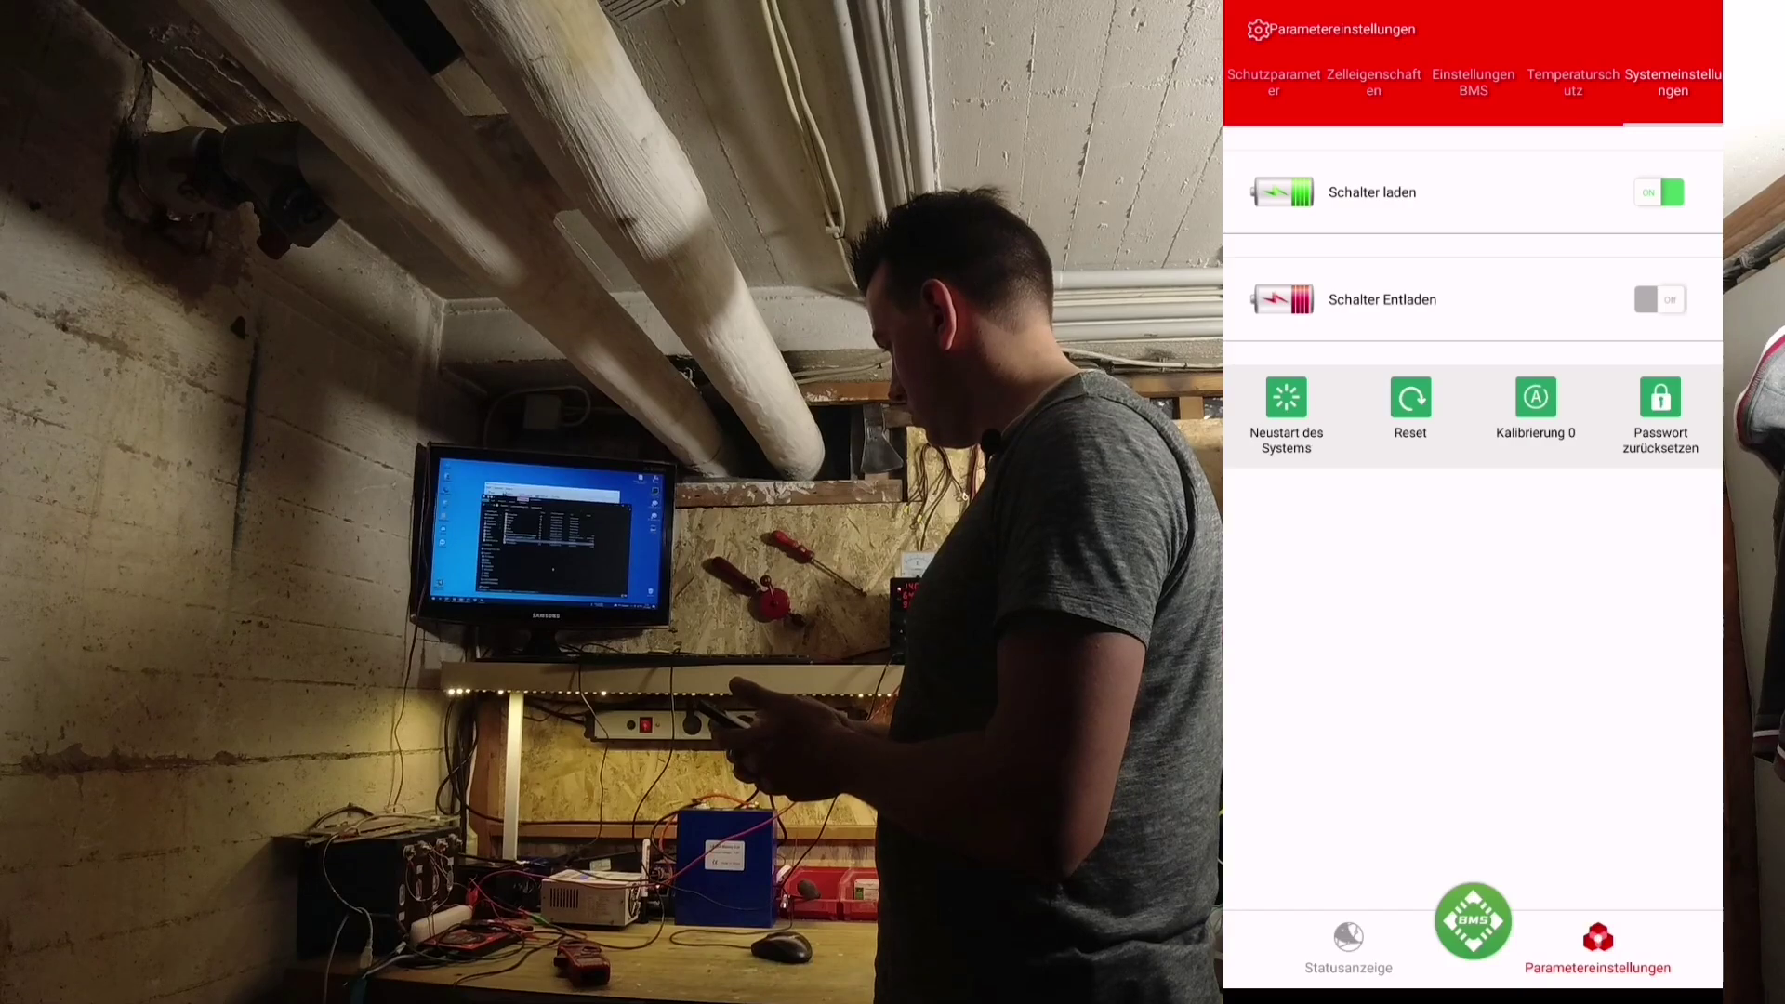
pyautogui.click(1659, 299)
pyautogui.click(1568, 538)
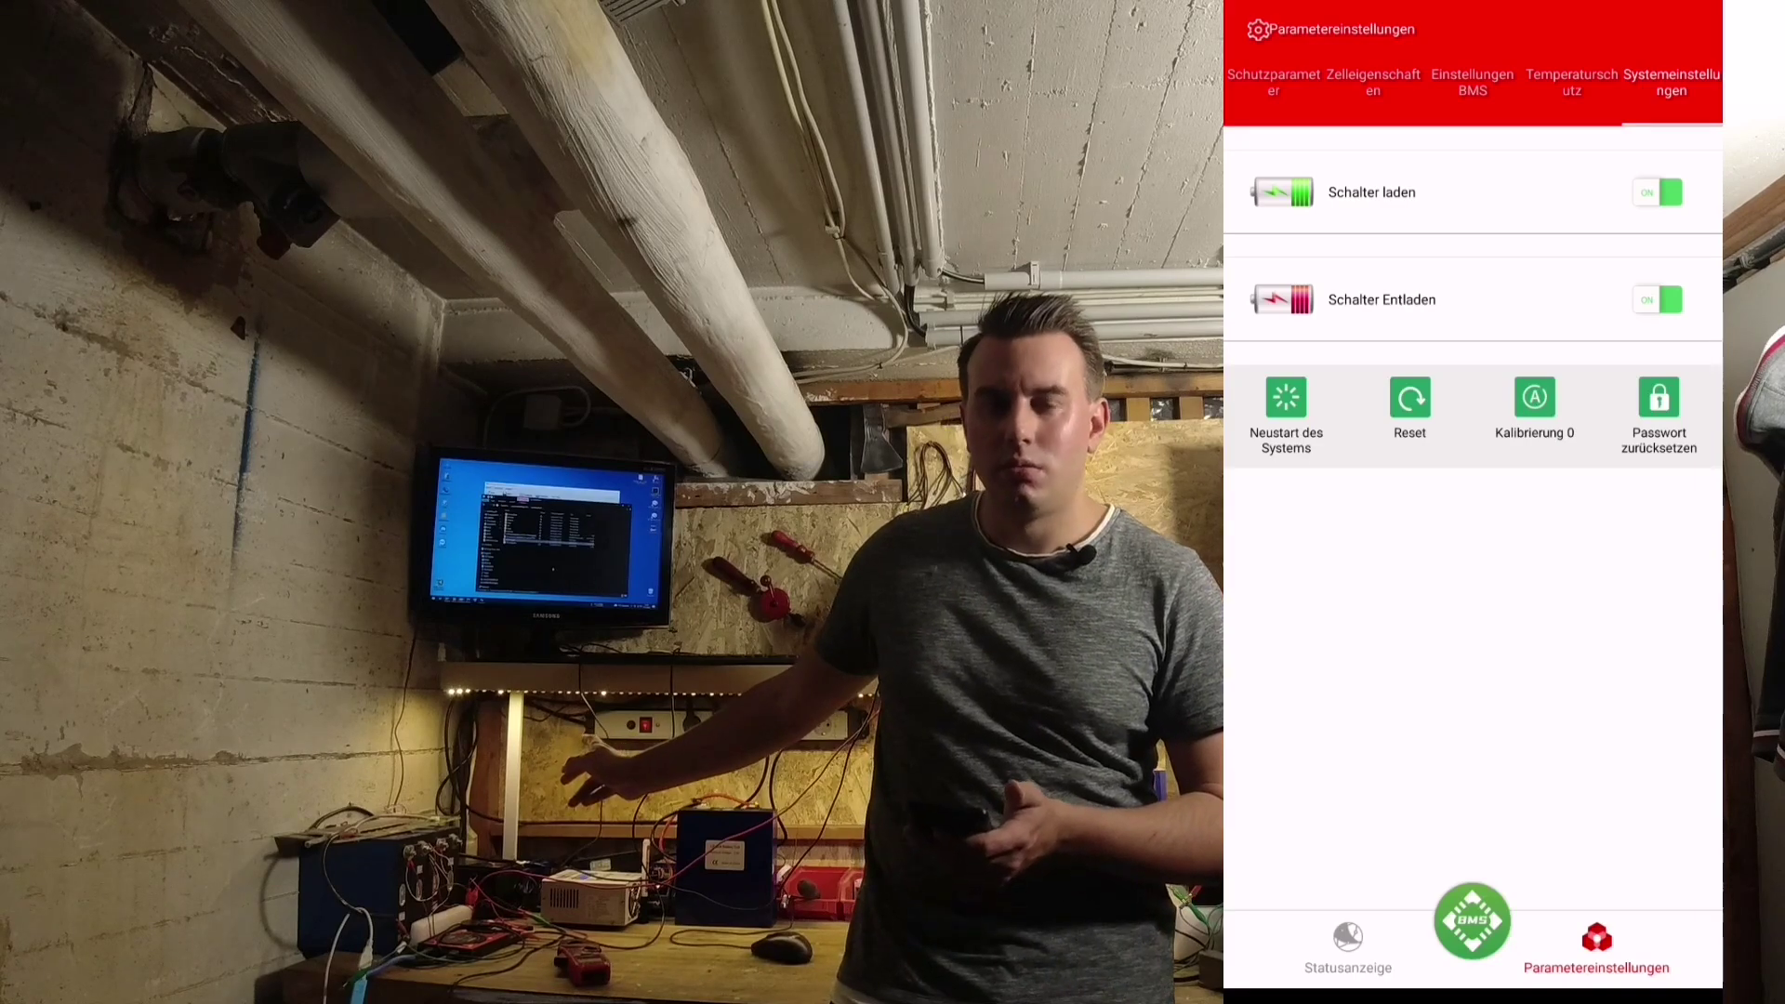
pyautogui.click(1348, 946)
pyautogui.click(1596, 947)
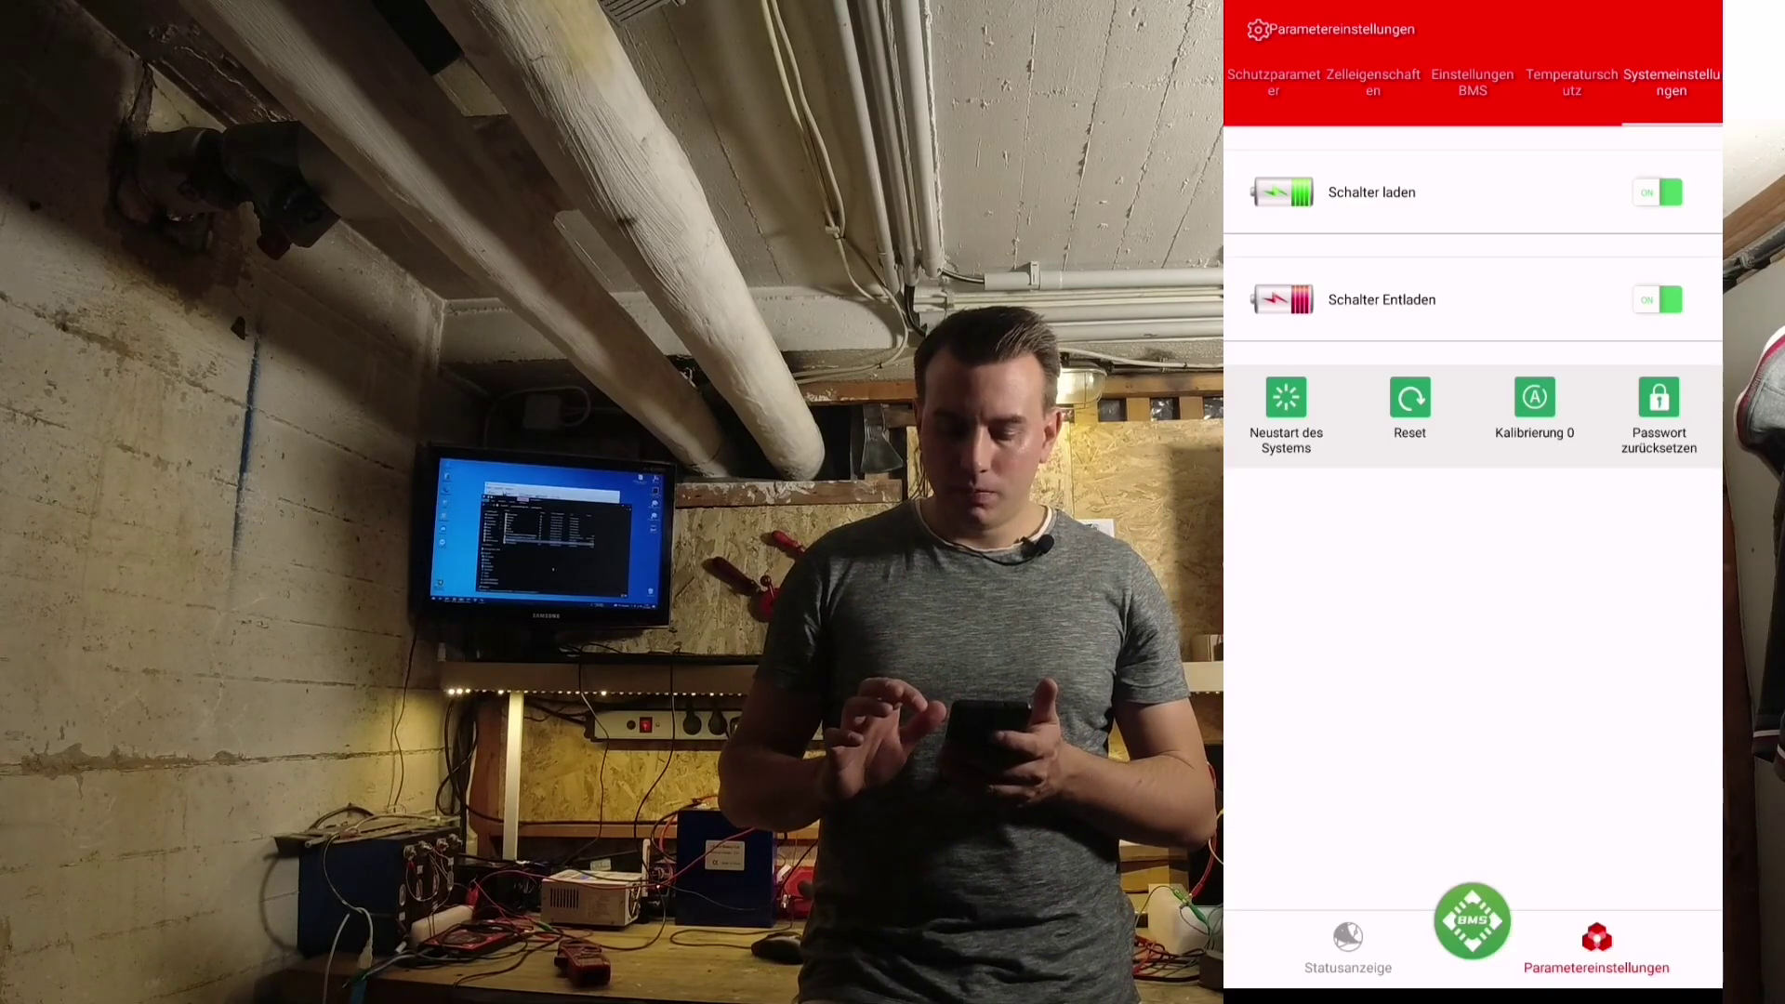
# - Open the Passwort zurücksetzen page and enter the current BMS password in the first field
pyautogui.click(1659, 398)
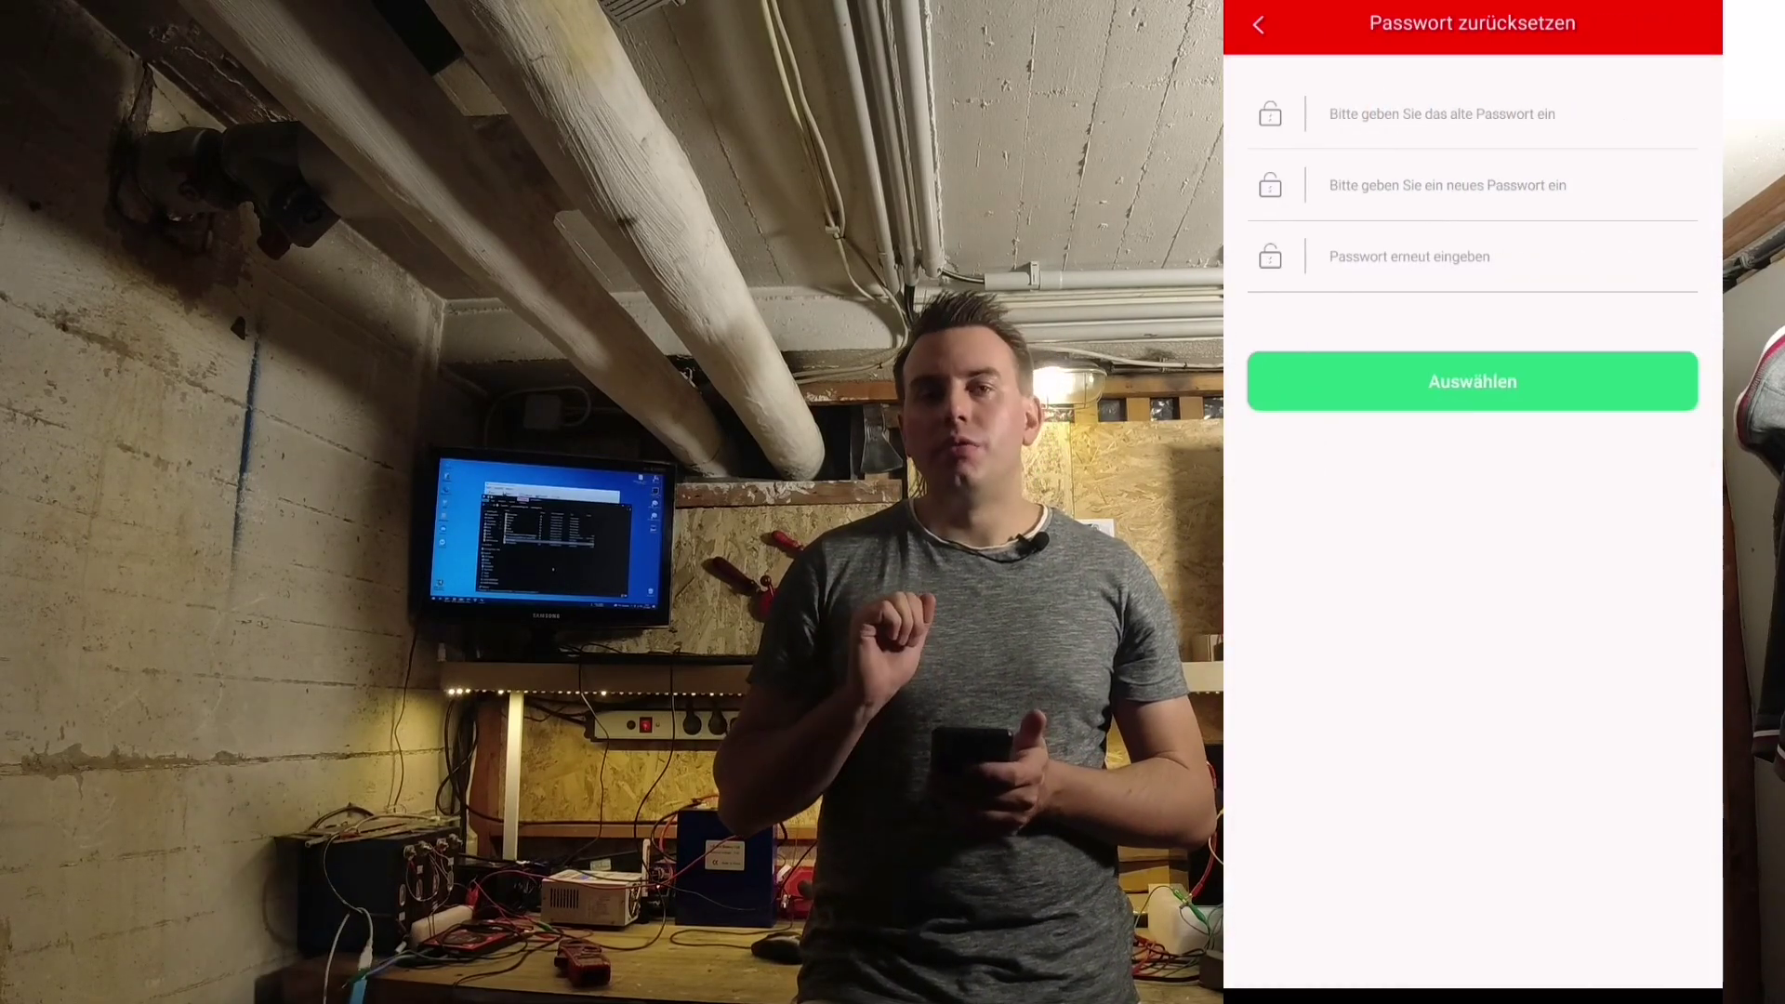
pyautogui.click(1441, 113)
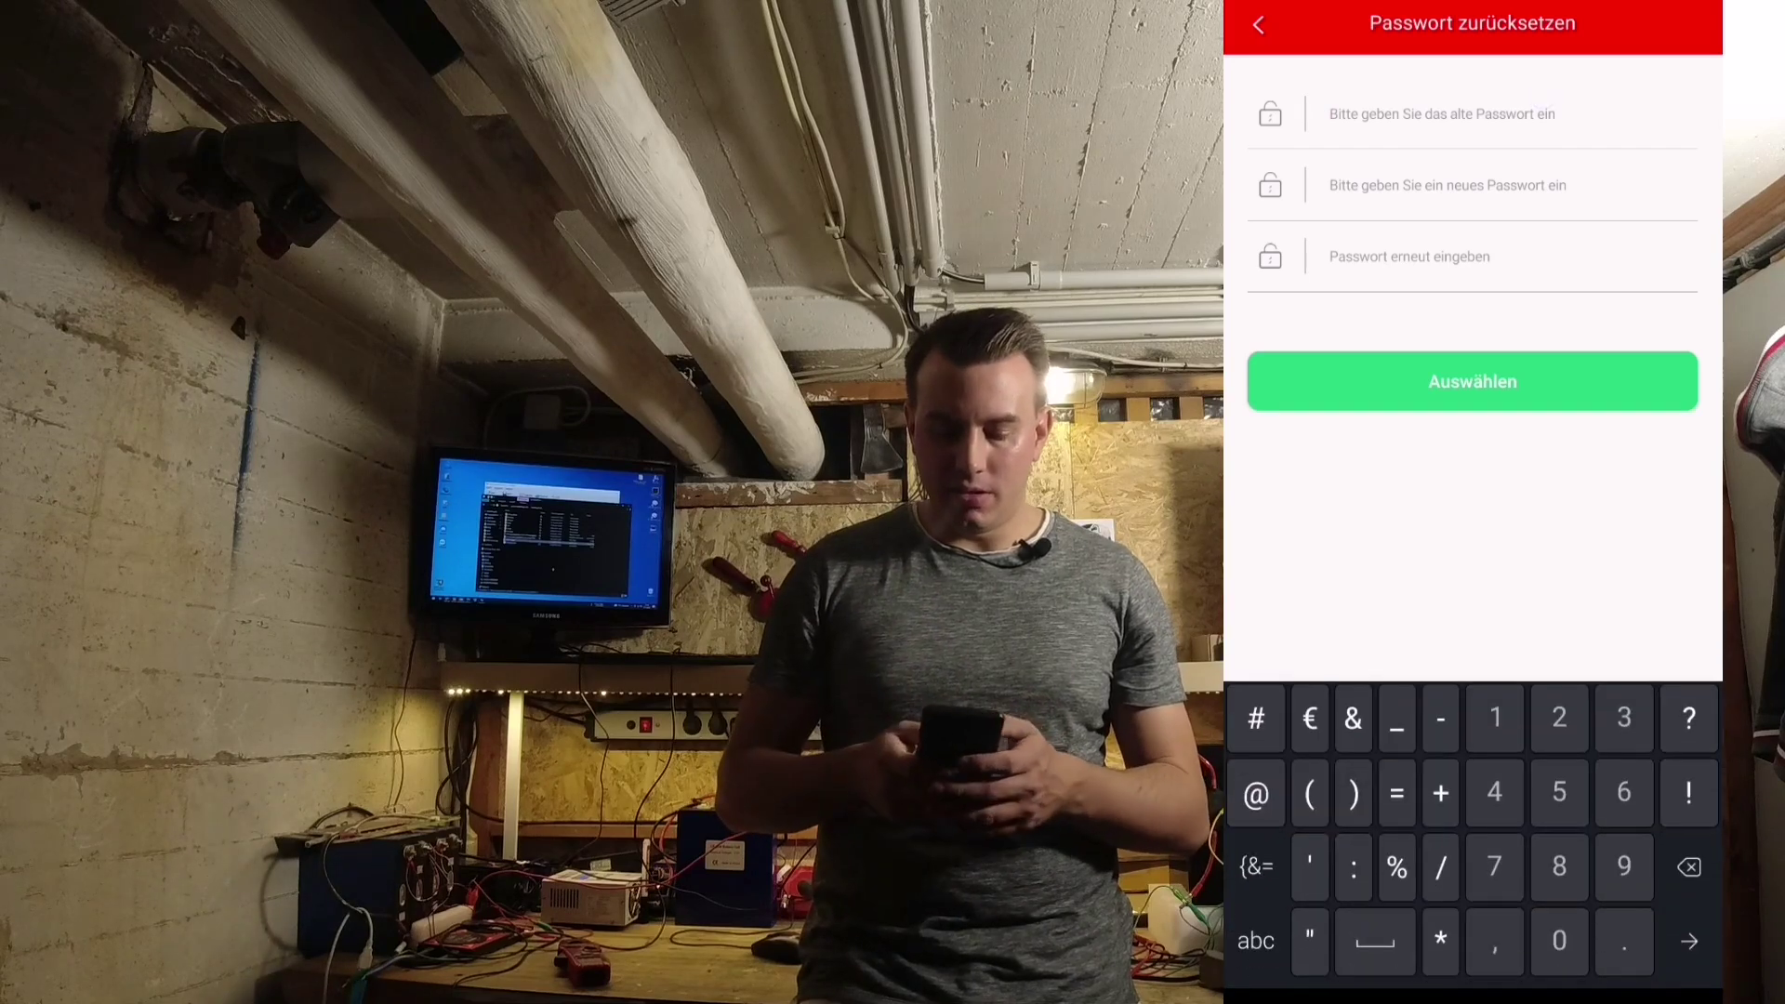
pyautogui.write('123456')
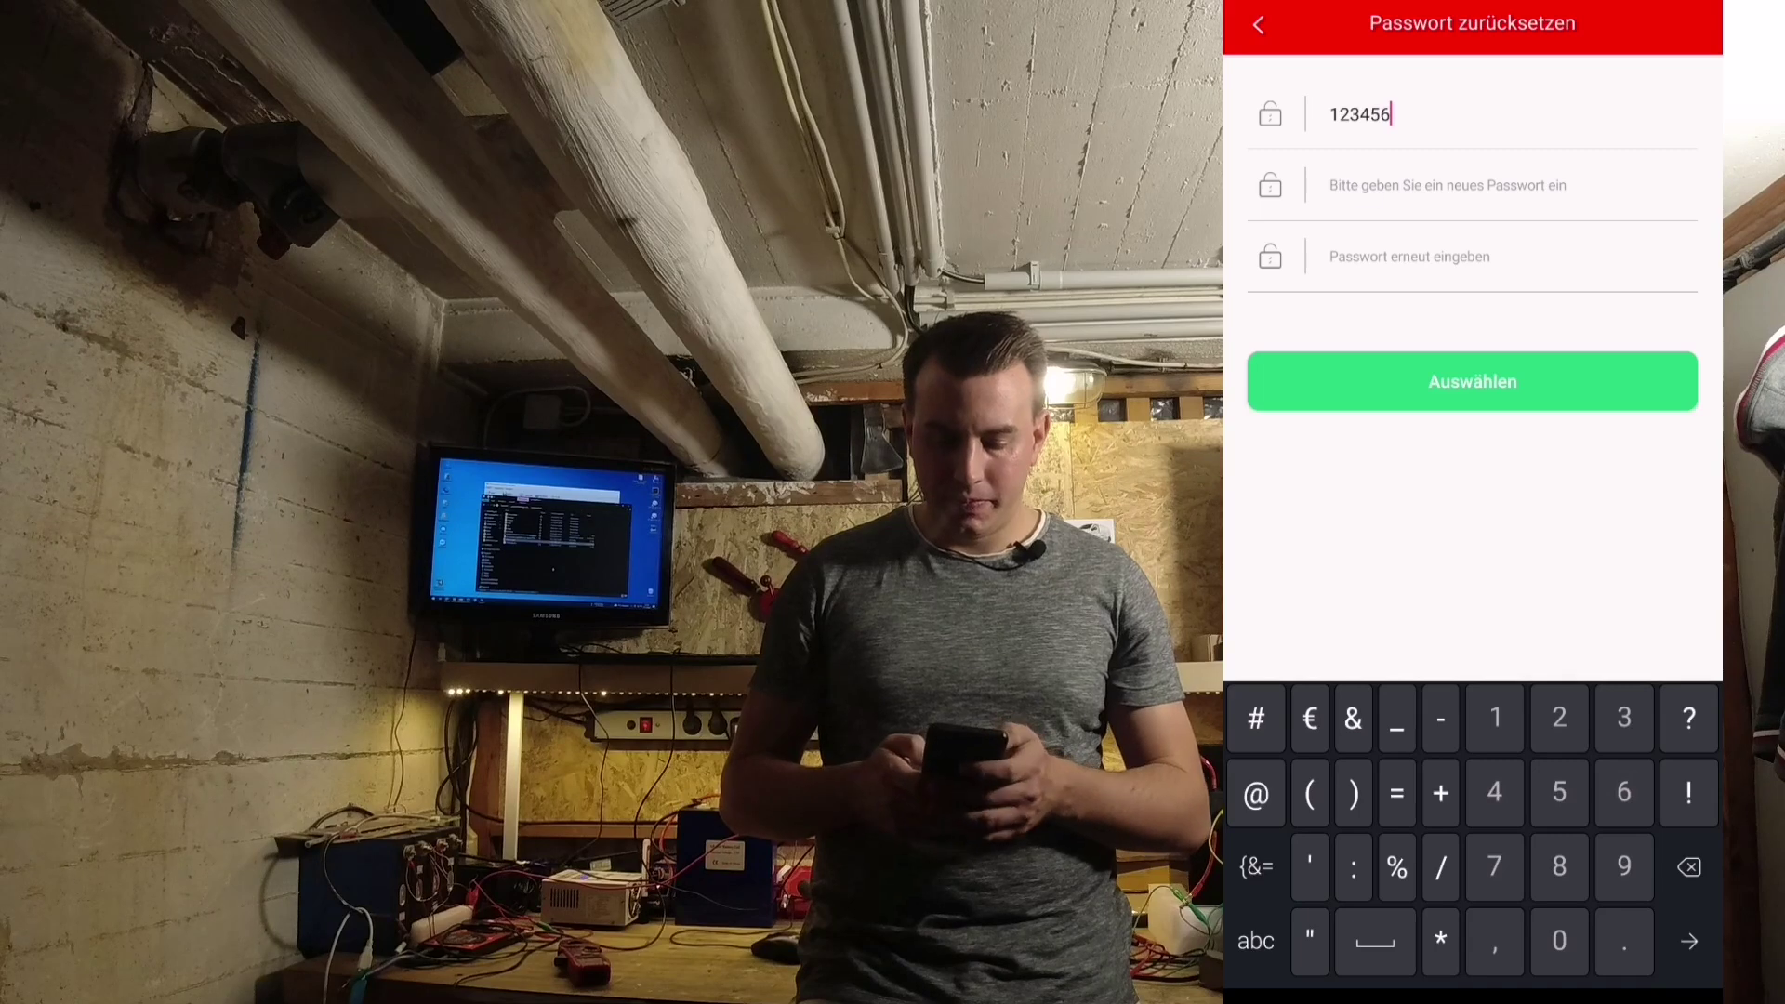
pyautogui.write('654321')
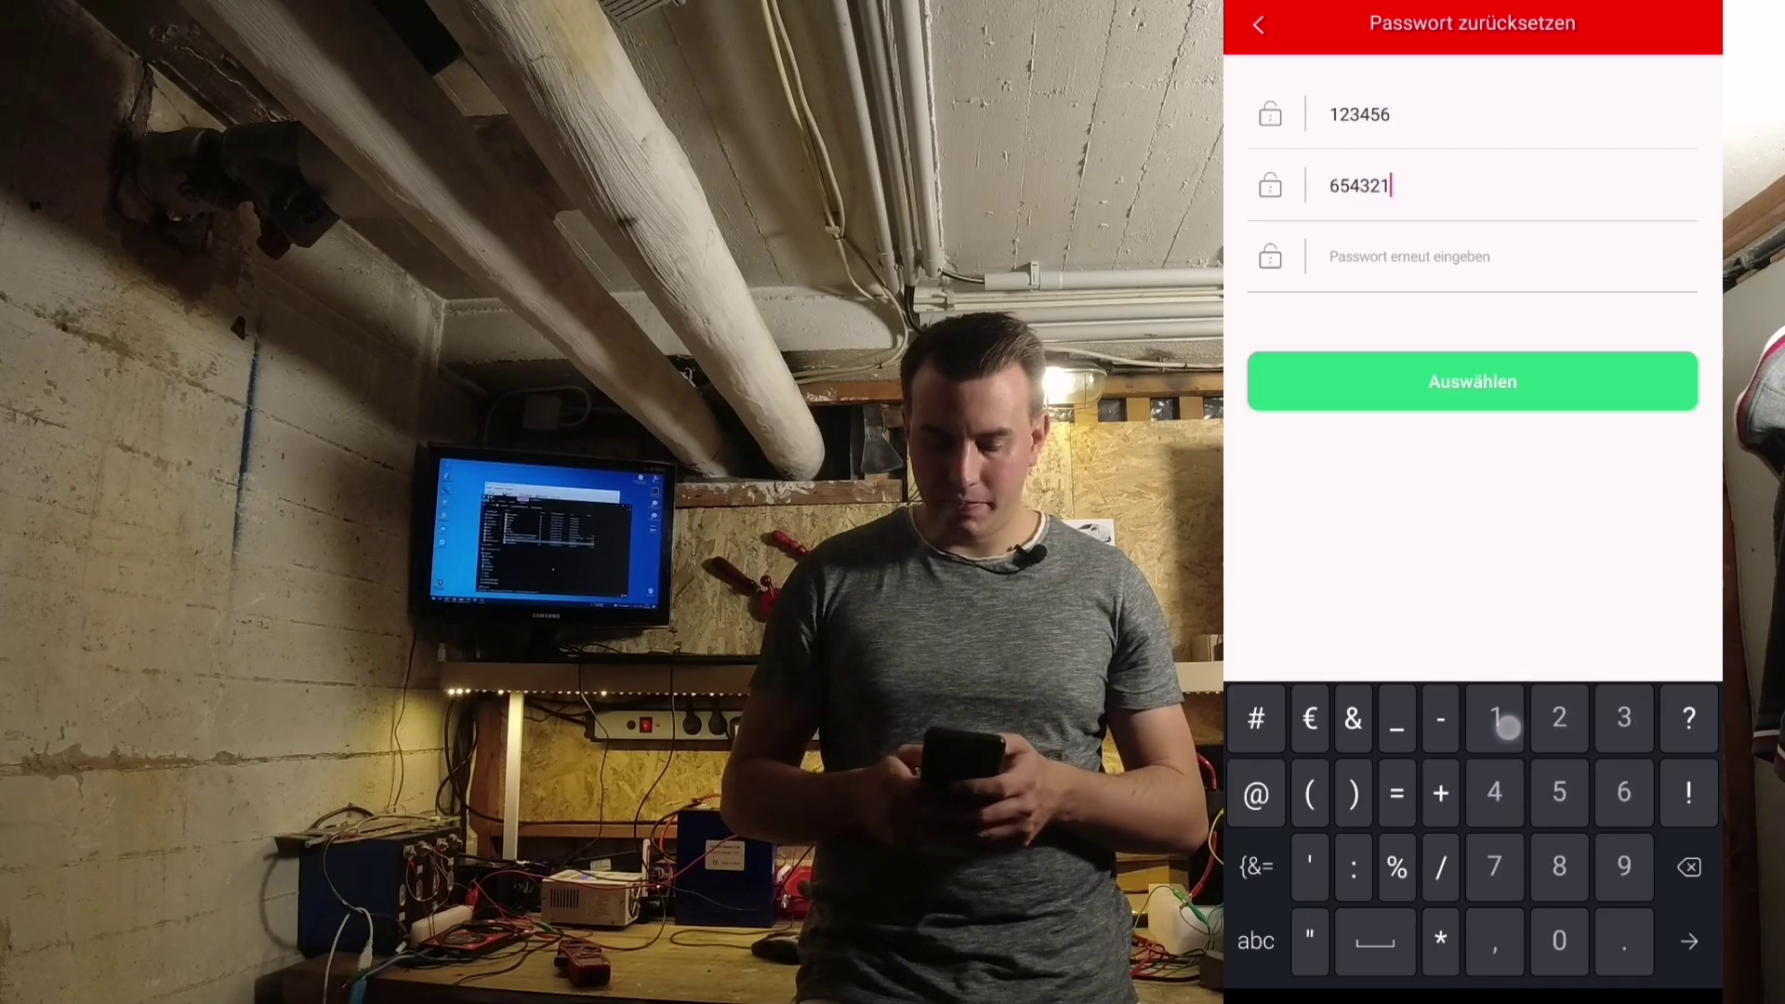